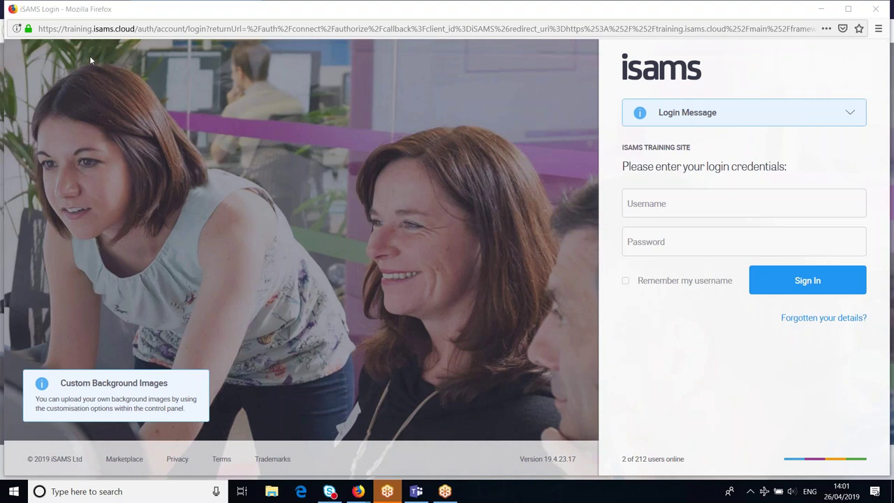
- Select the start of the Firefox site address, then launch Microsoft Edge from the taskbar
drag(39, 29, 136, 28)
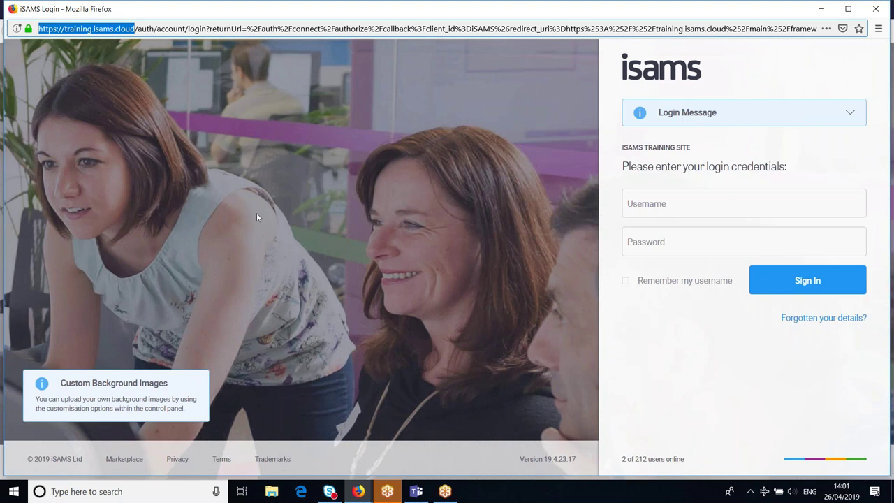
click(300, 492)
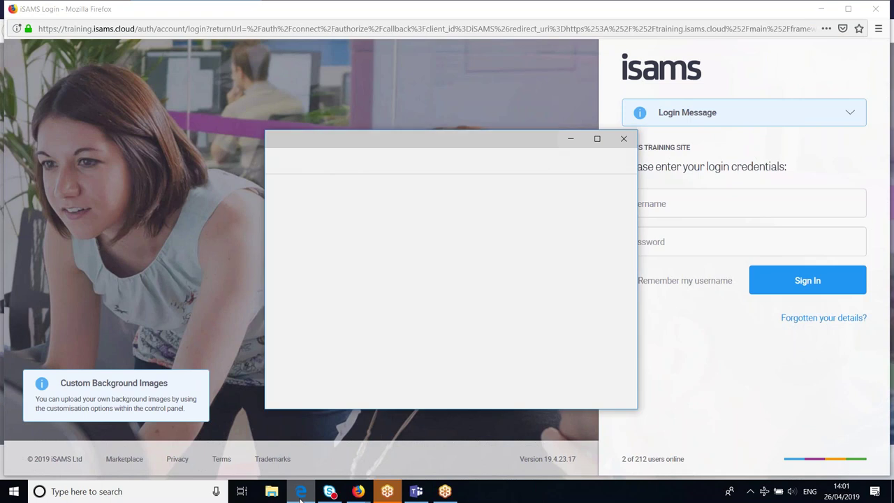
click(597, 139)
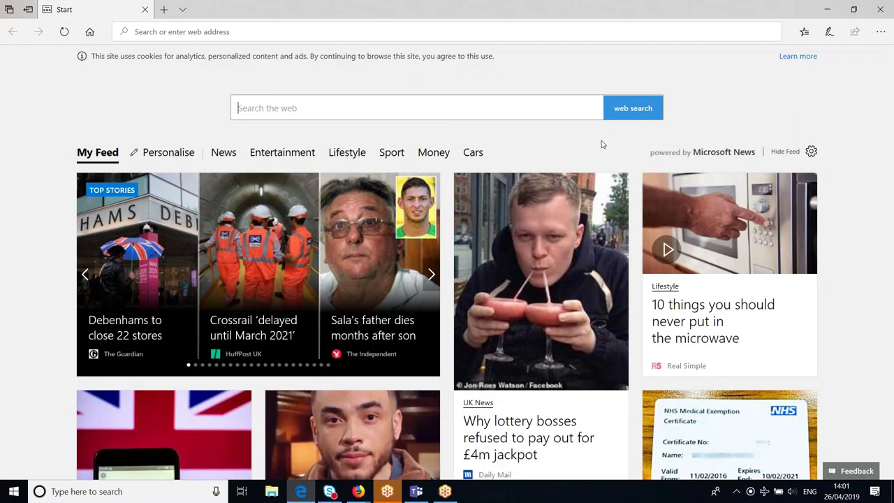
click(188, 32)
text(https://)
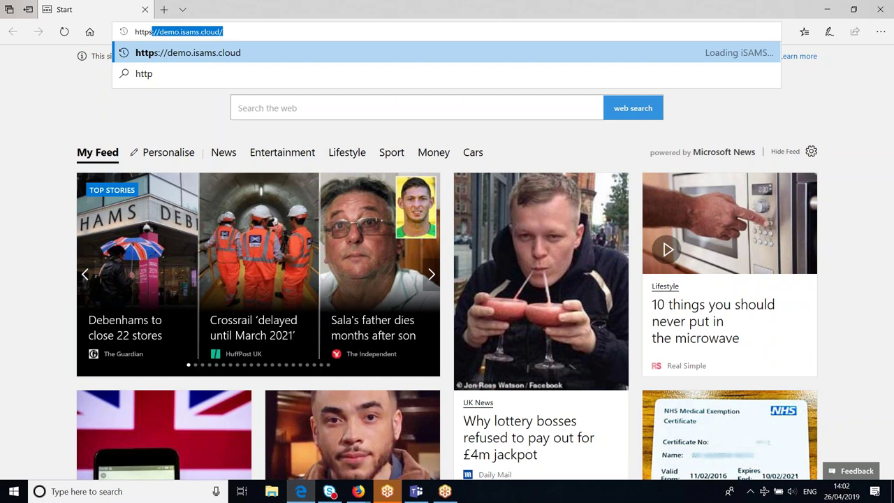
text(demo.isams)
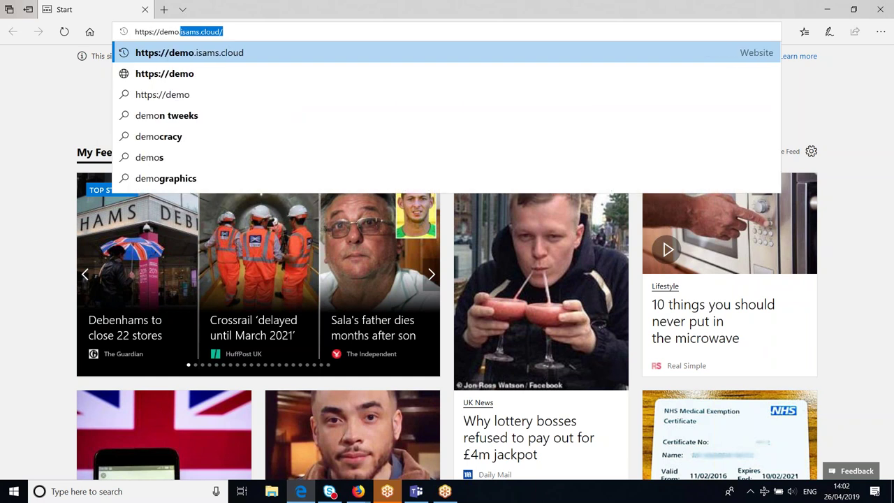
text(.cloud)
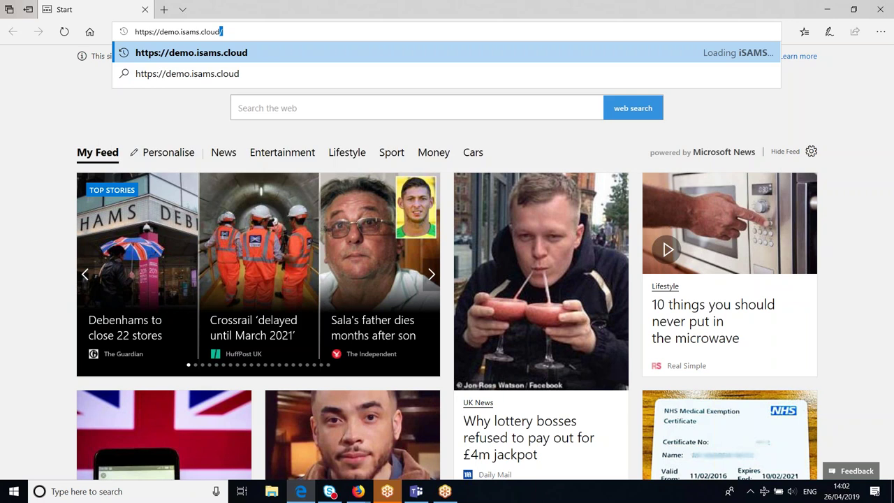
key(Return)
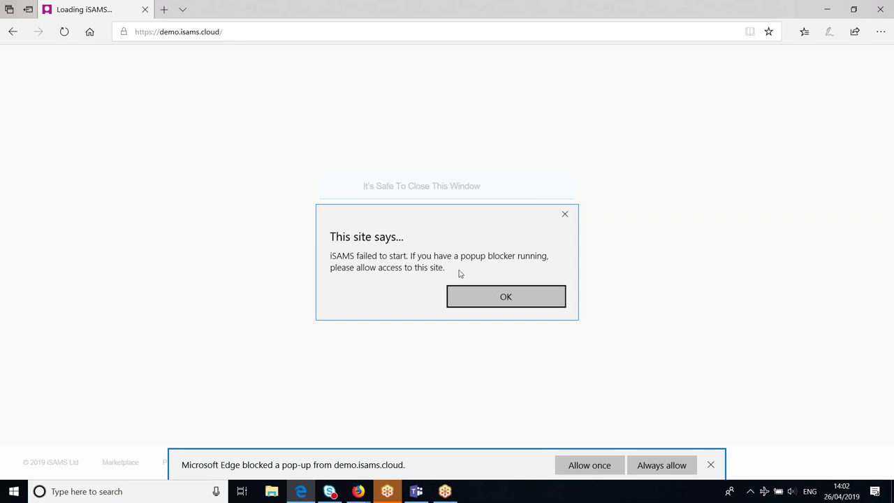
click(478, 302)
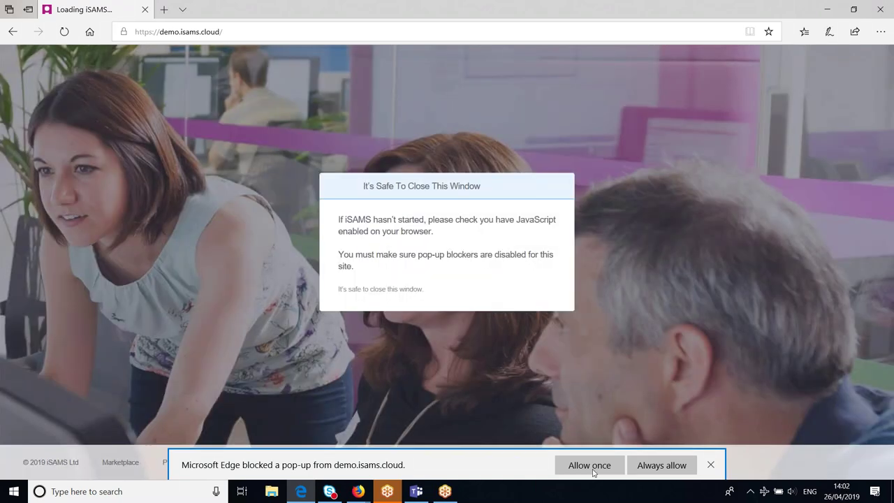
- Always allow pop-ups from demo.isams.cloud in Edge
click(662, 466)
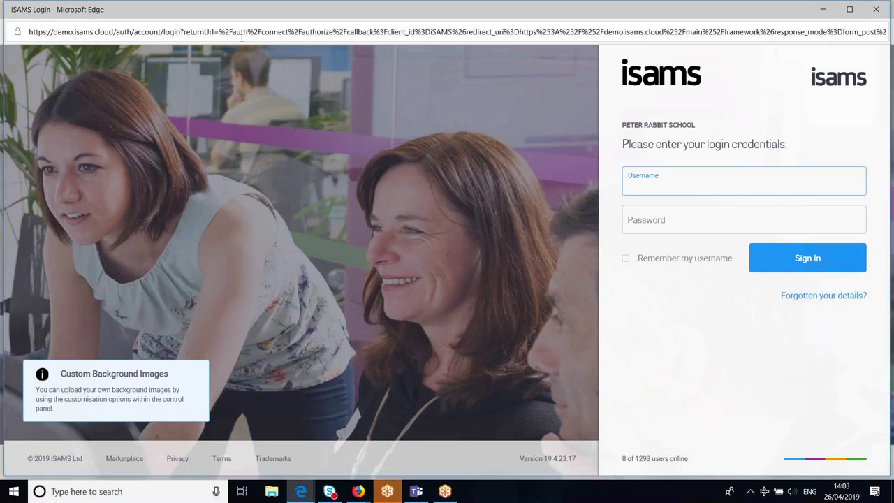
- Select the full Edge login page address, then bring up the Firefox window previews
double_click(186, 31)
click(186, 32)
triple_click(187, 32)
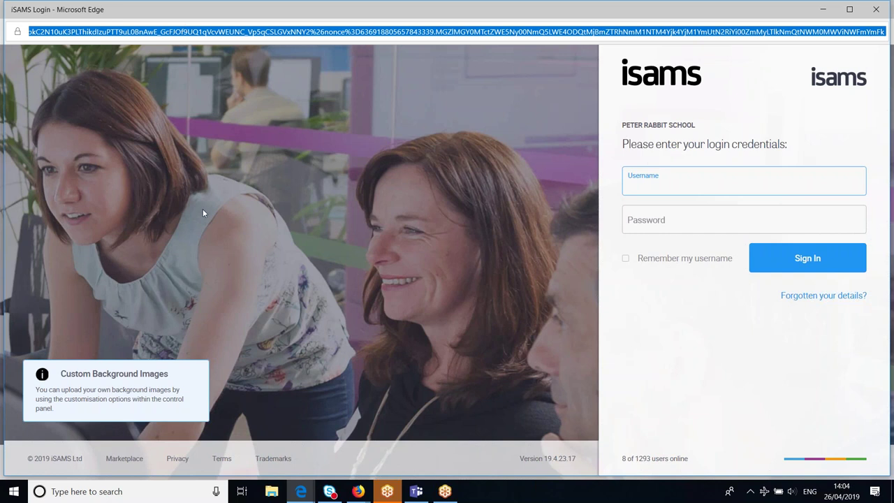
click(363, 489)
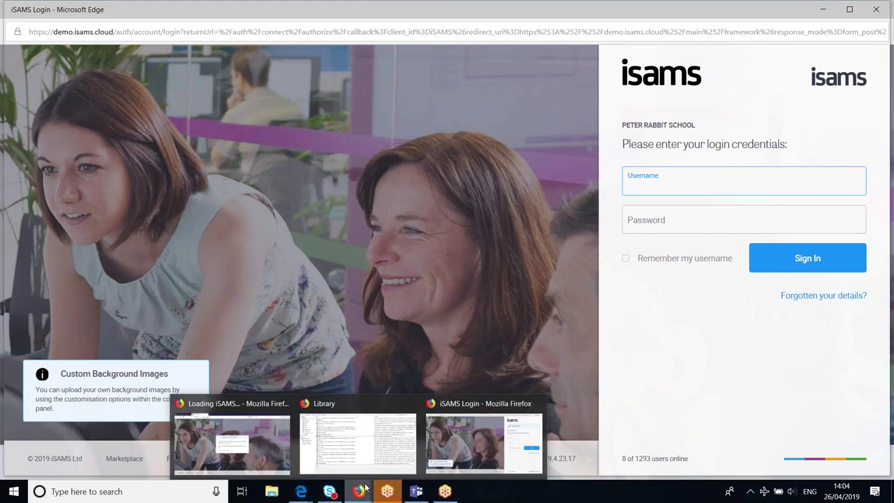
- Bring the 'iSAMS Login - Mozilla Firefox' window to the front
click(427, 445)
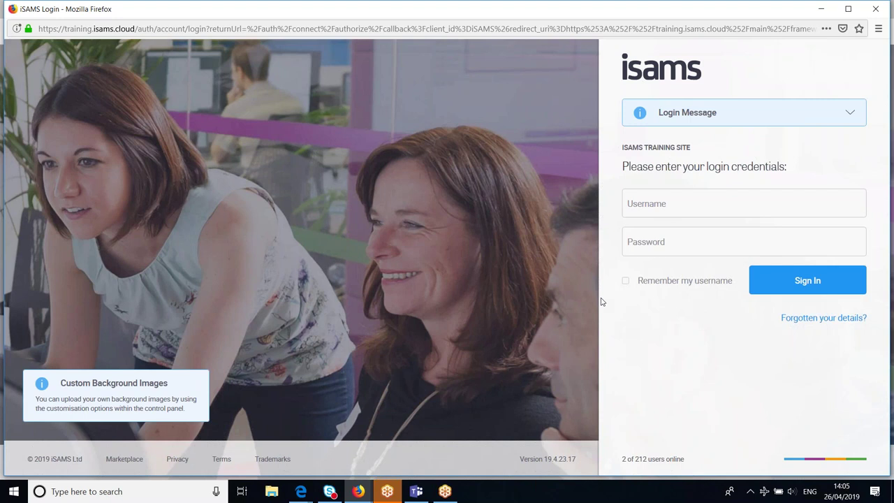
- Sign in with the training username and password, then scroll to the Daily Bulletin and statistics
click(652, 205)
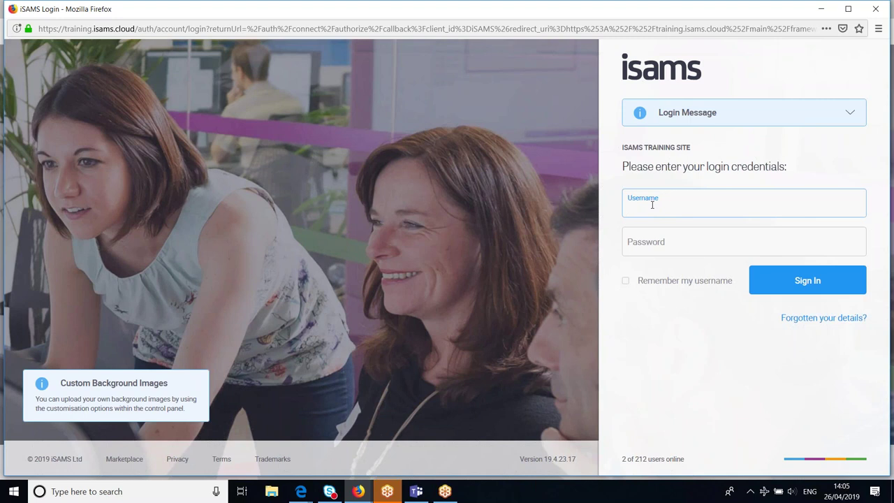
text(hcb)
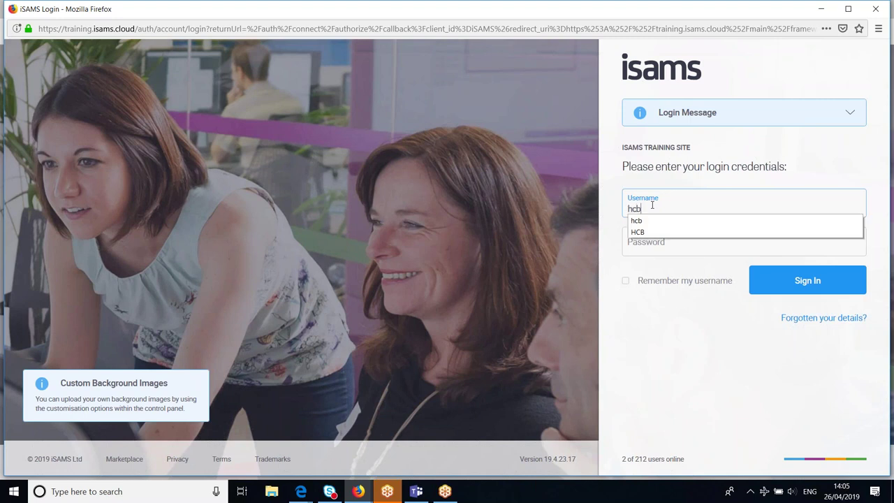
click(653, 245)
text(••••••)
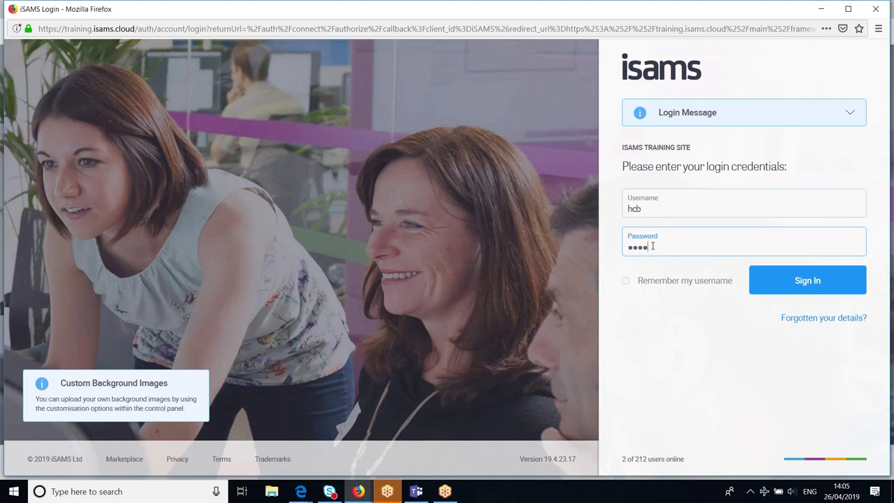
text(••)
click(813, 281)
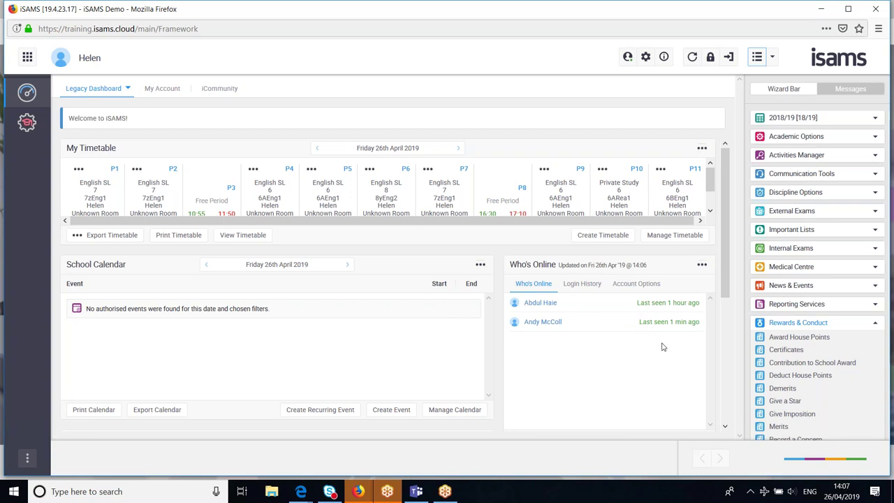
click(726, 426)
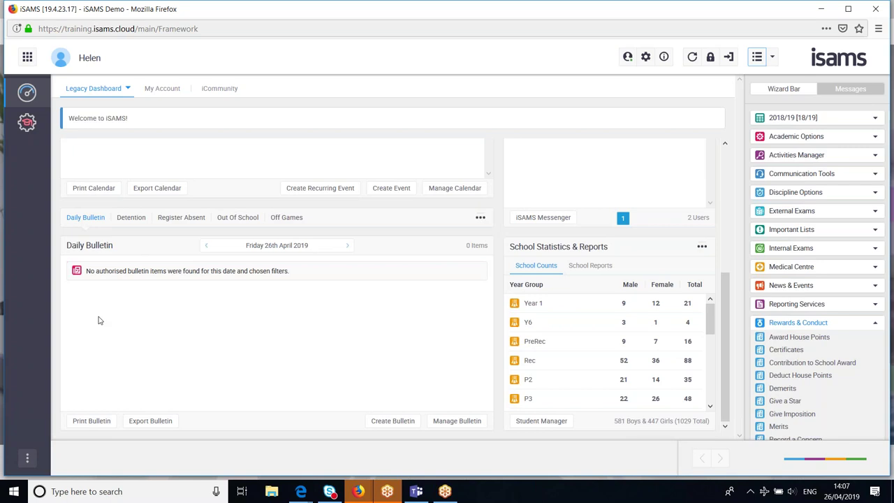
- Show the Out Of School pupils for Friday 26th April 2019, then scroll back up to My Timetable
click(236, 222)
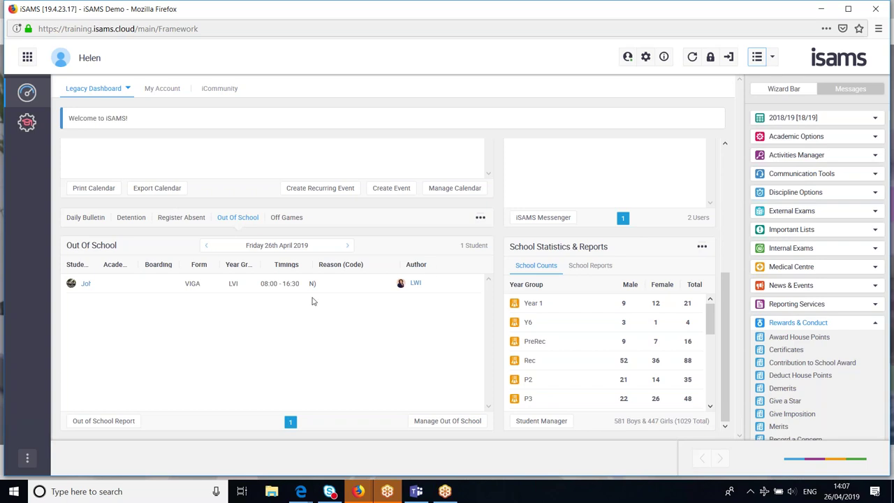
scroll(431, 270, up, 1)
scroll(431, 270, up, 3)
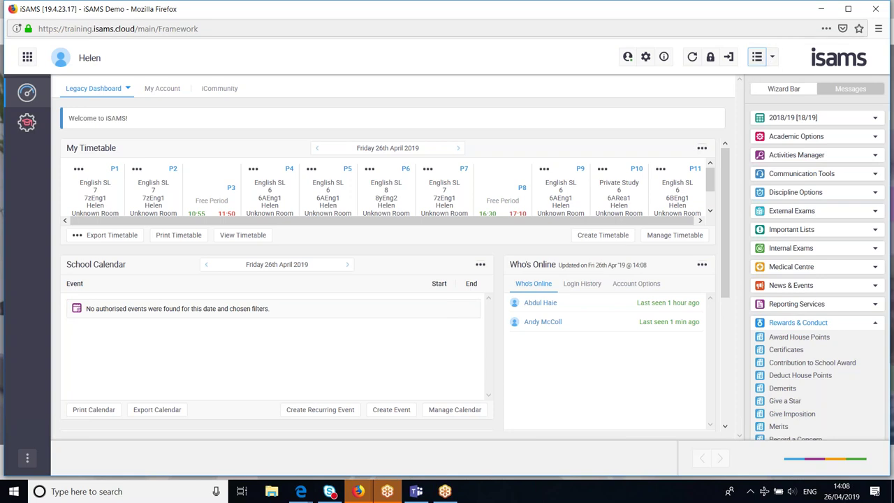
- Undock the Wizards & Messages sidebar so the Legacy Dashboard fills the full width
click(774, 59)
click(774, 58)
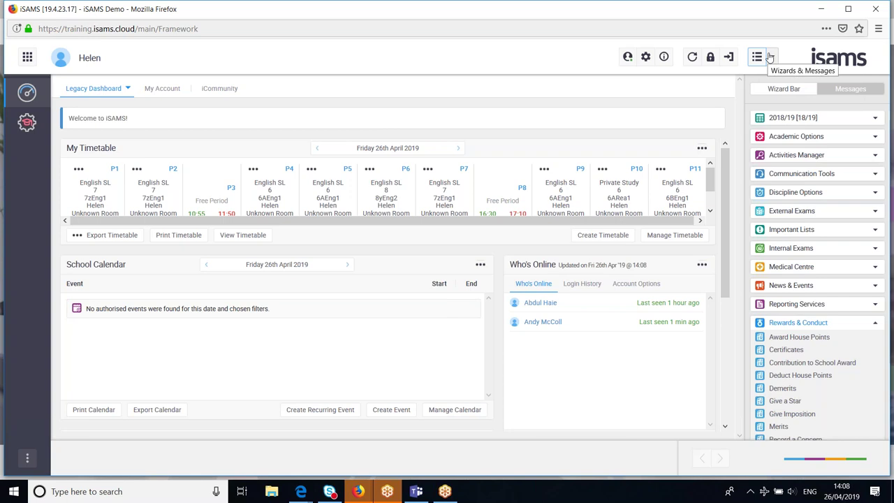
click(771, 58)
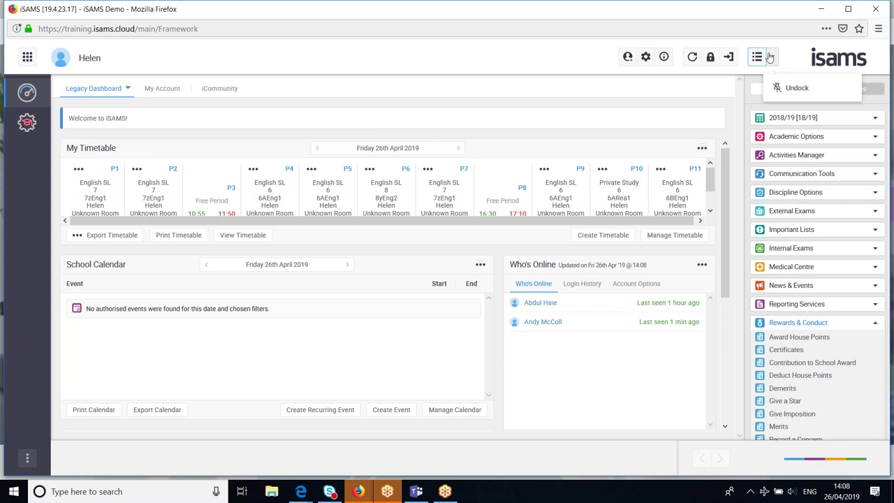
click(797, 90)
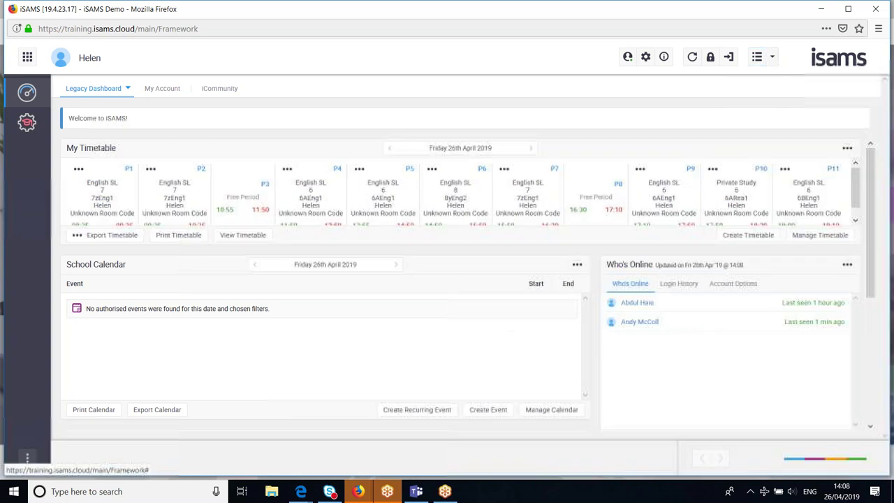
- Dock, undock, then re-dock the Wizard Bar beside the Legacy Dashboard
click(772, 56)
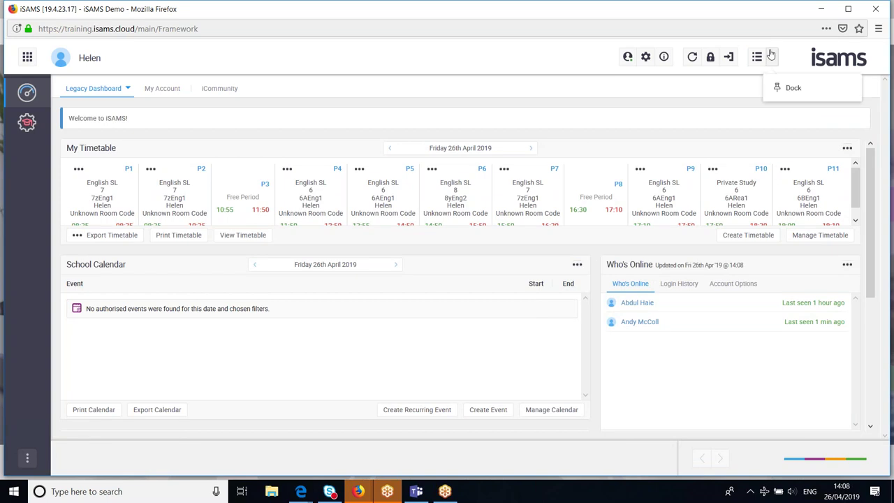
click(787, 88)
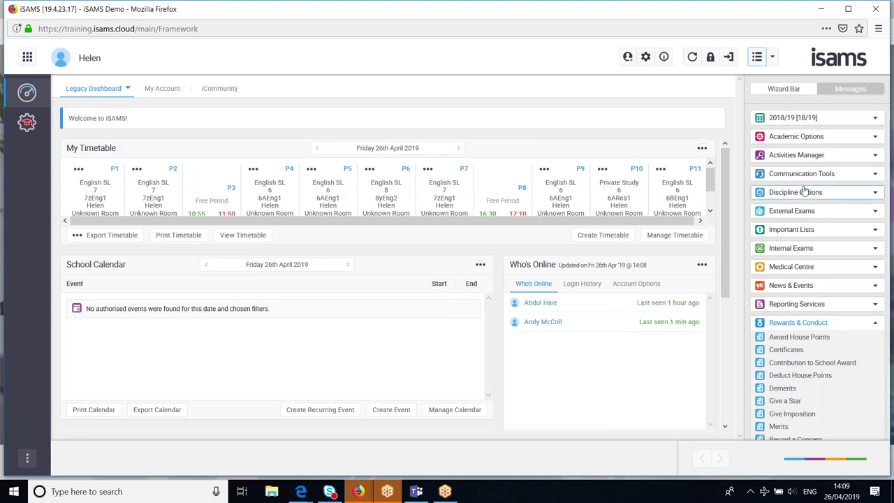
click(772, 59)
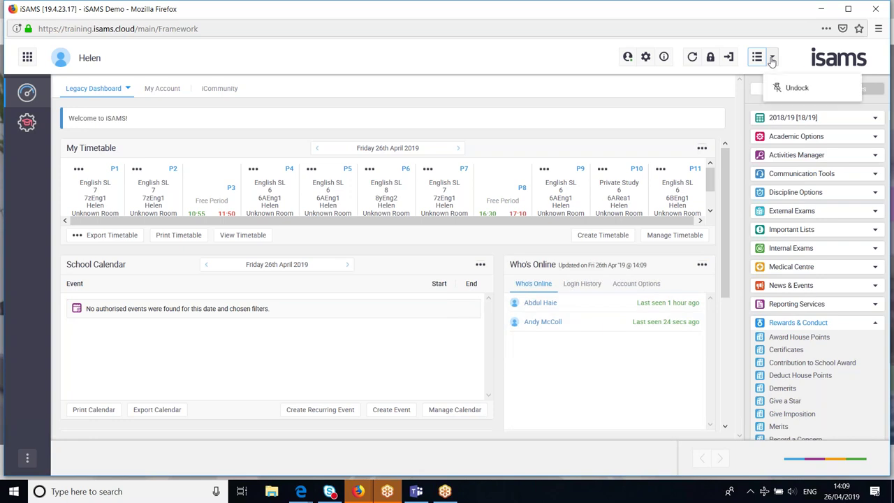
click(795, 88)
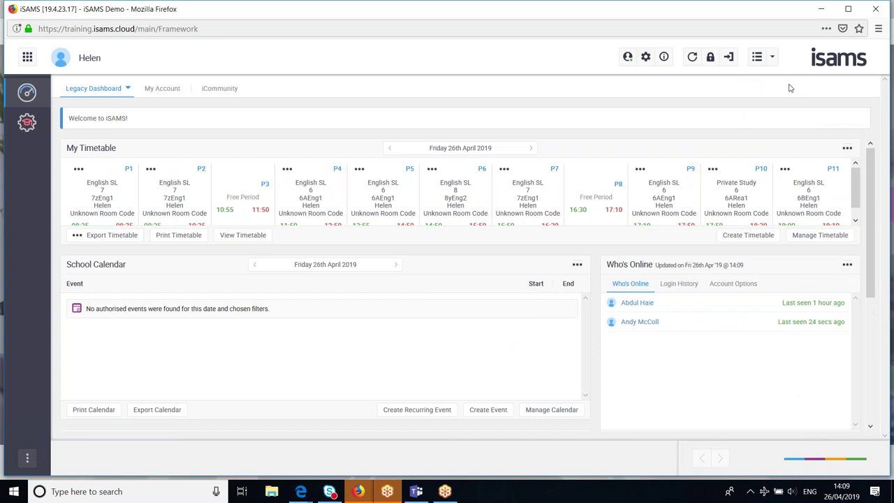
click(772, 58)
click(793, 89)
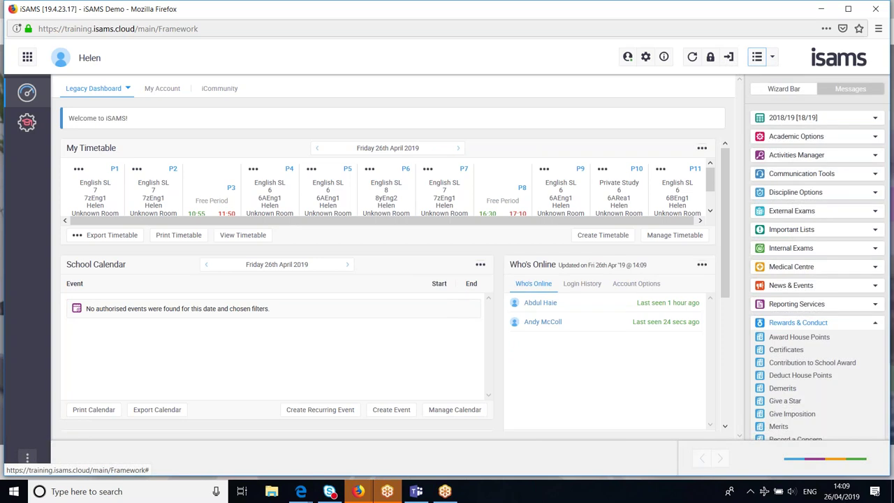
- Collapse Rewards & Conduct and expand School Registrations, scrolling down through its options
click(798, 322)
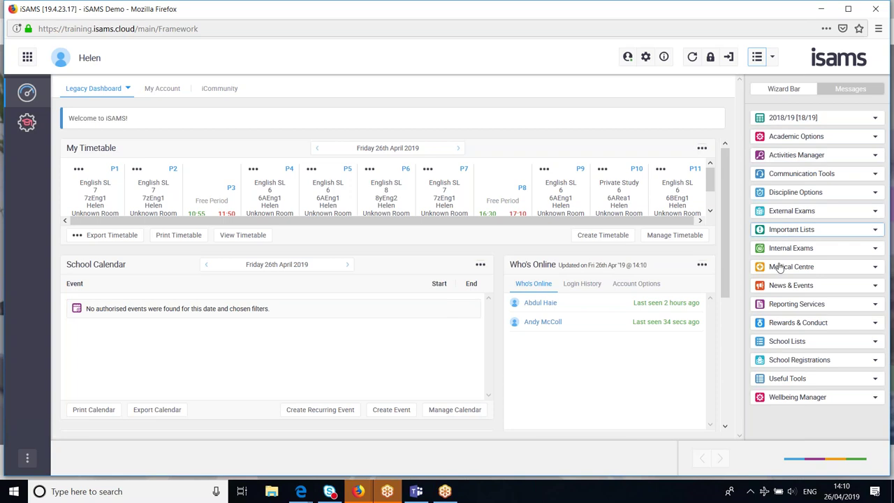
click(795, 362)
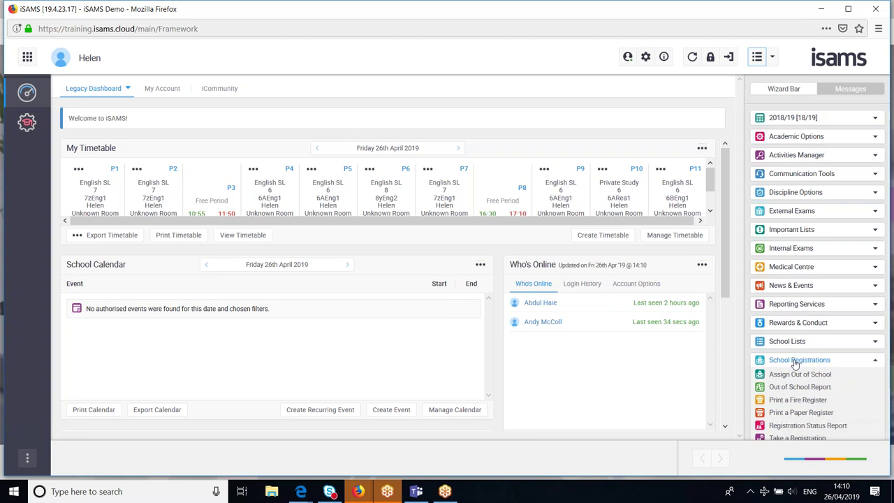
scroll(795, 363, down, 2)
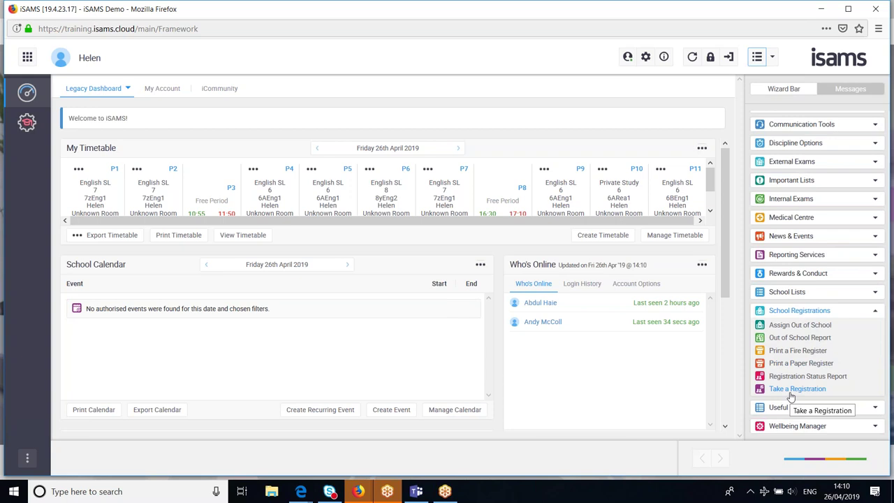
- Start a Friday 26 April register with Afternoon Registration time and the Lit form
click(791, 393)
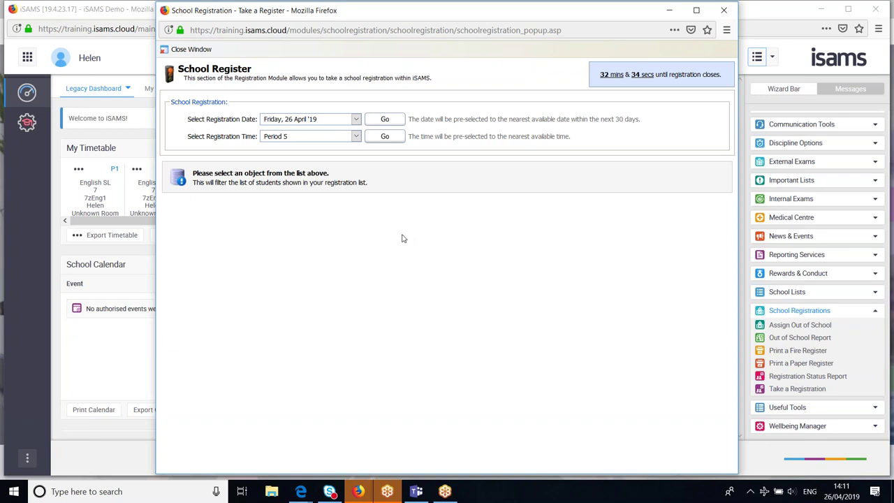
click(360, 138)
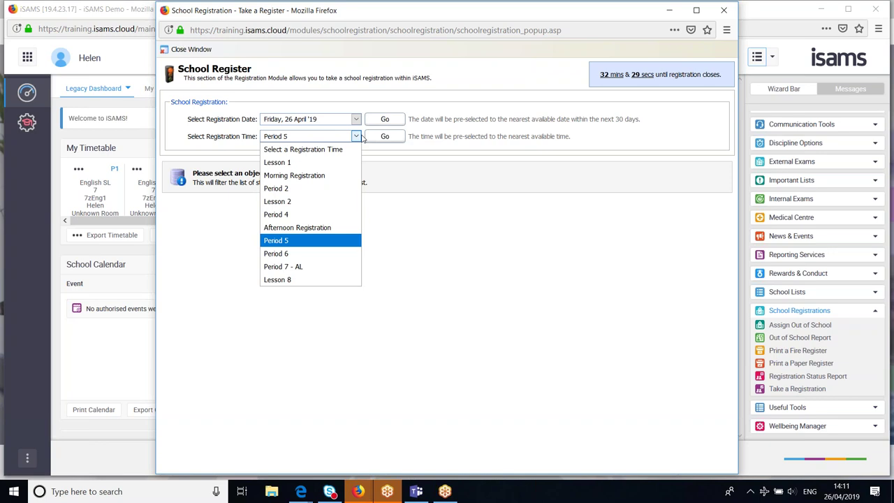
click(404, 248)
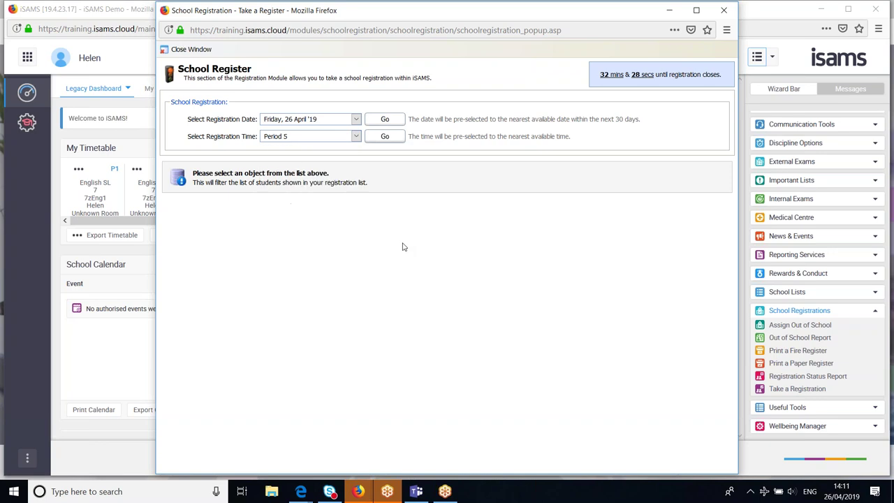
click(357, 140)
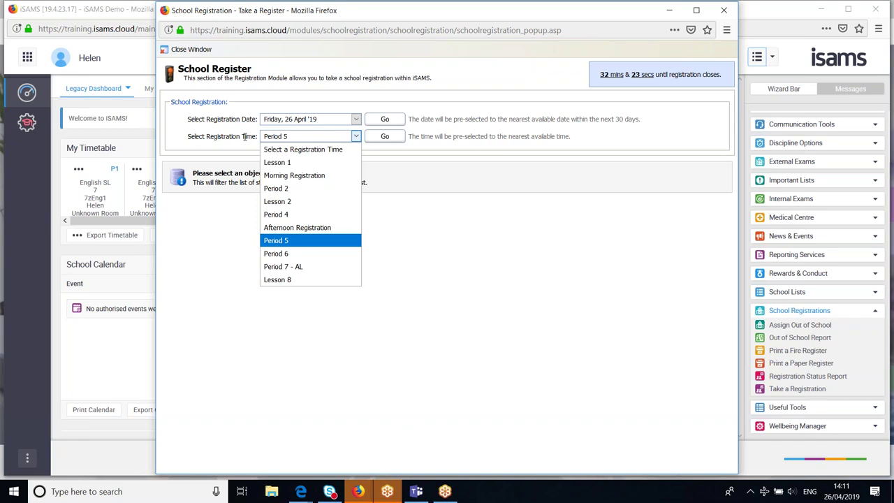
click(288, 228)
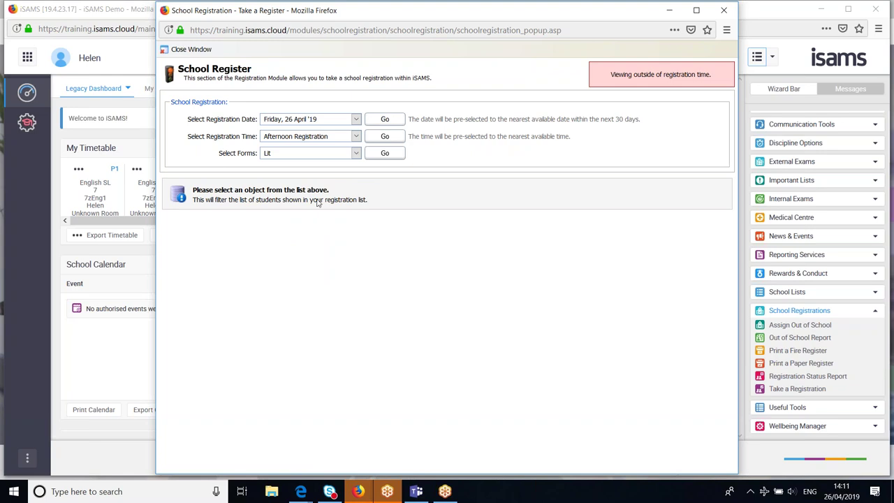
click(356, 154)
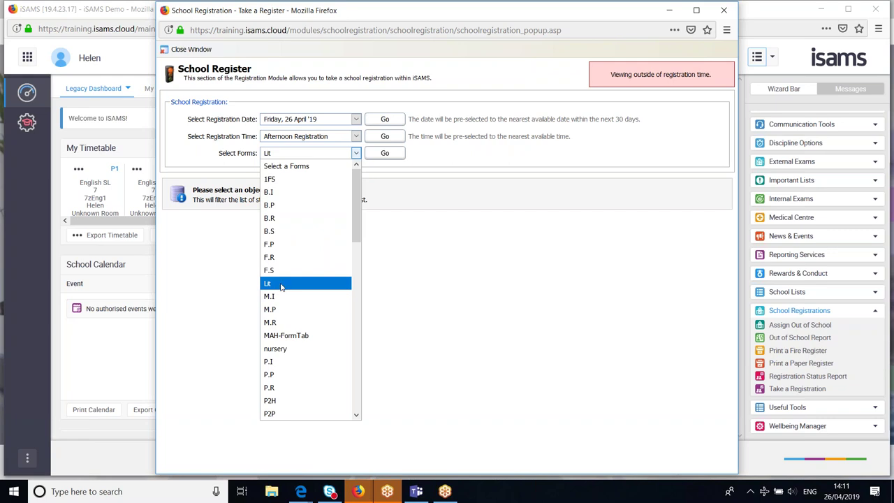
click(382, 154)
- Load the Lit form register and view its one attached registration note
click(382, 154)
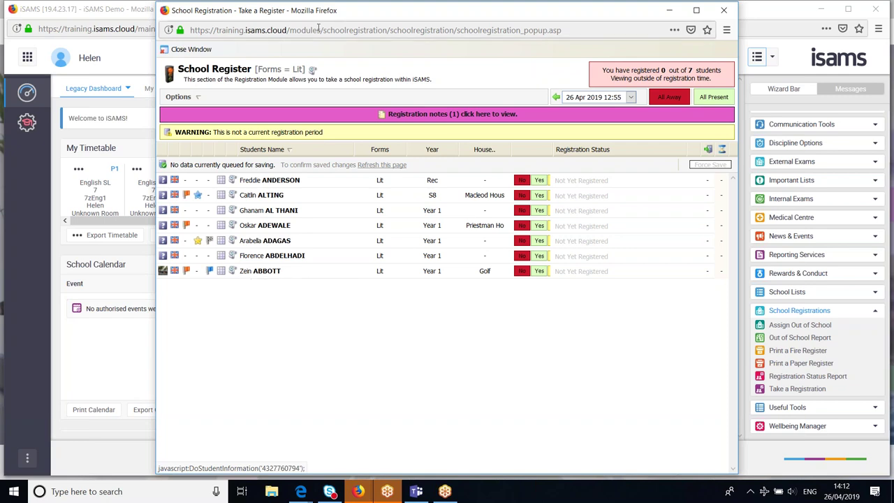
click(438, 115)
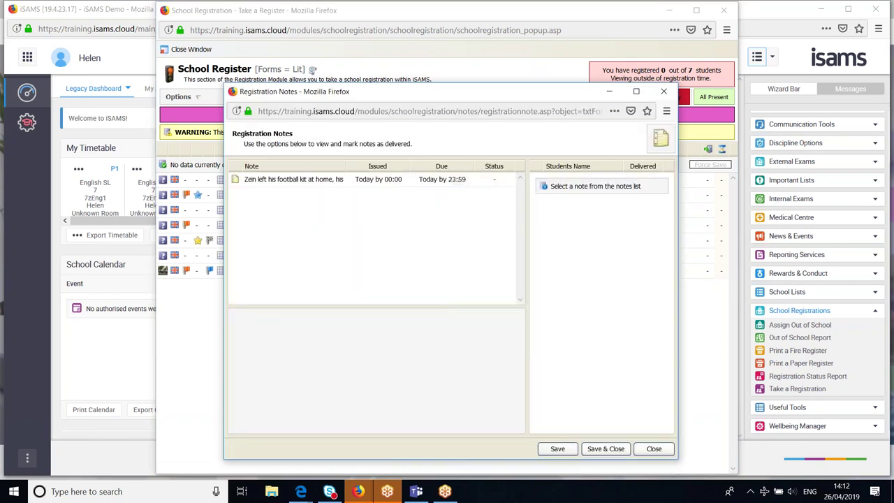
- Mark the football kit registration note as delivered to the student and save it
click(265, 180)
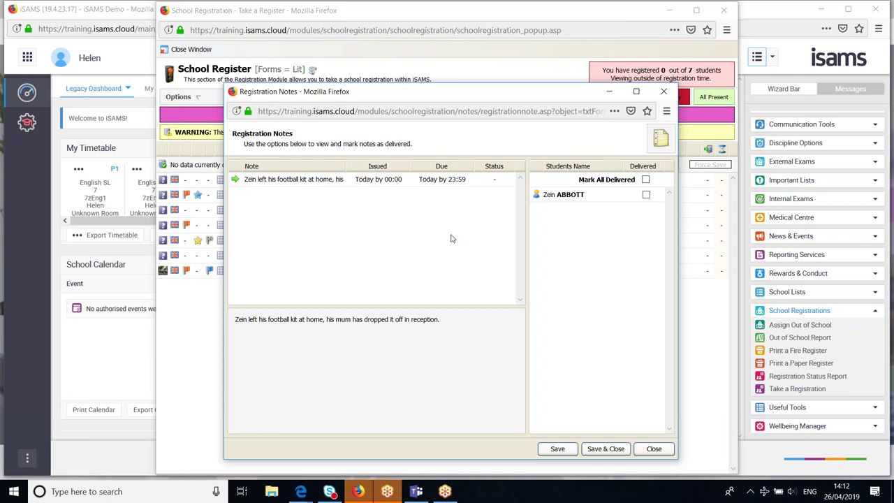
click(646, 181)
click(558, 450)
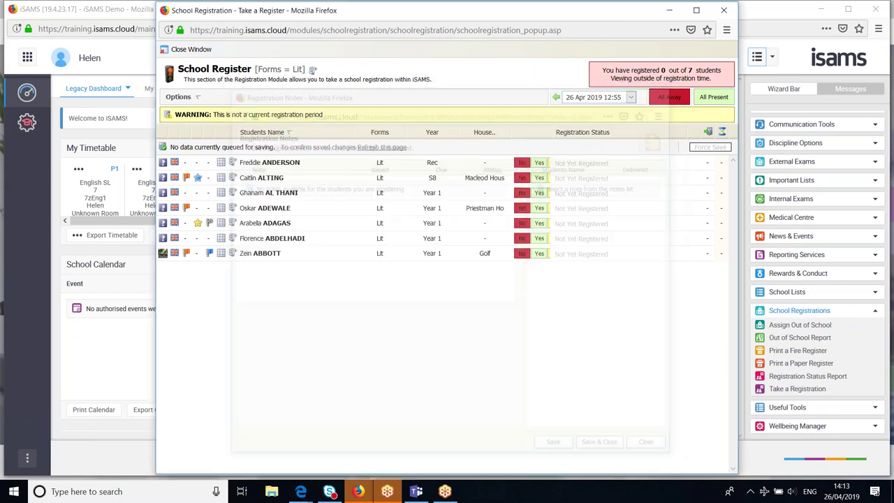
click(664, 91)
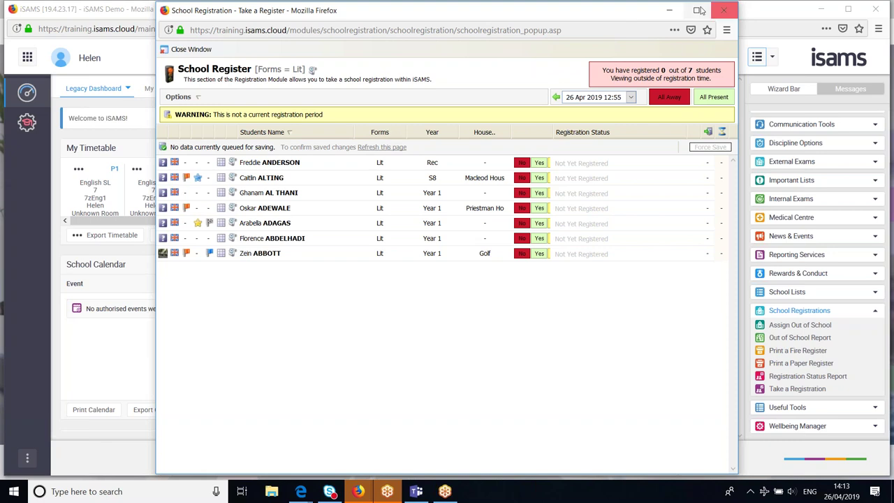
- Maximise the Lit form register window to fill the screen
click(700, 10)
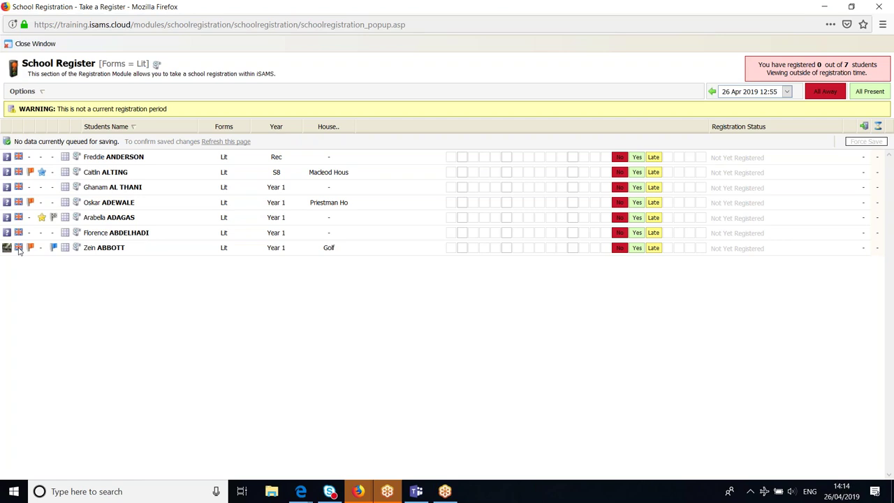
mouse_move(34, 250)
mouse_move(55, 250)
click(104, 248)
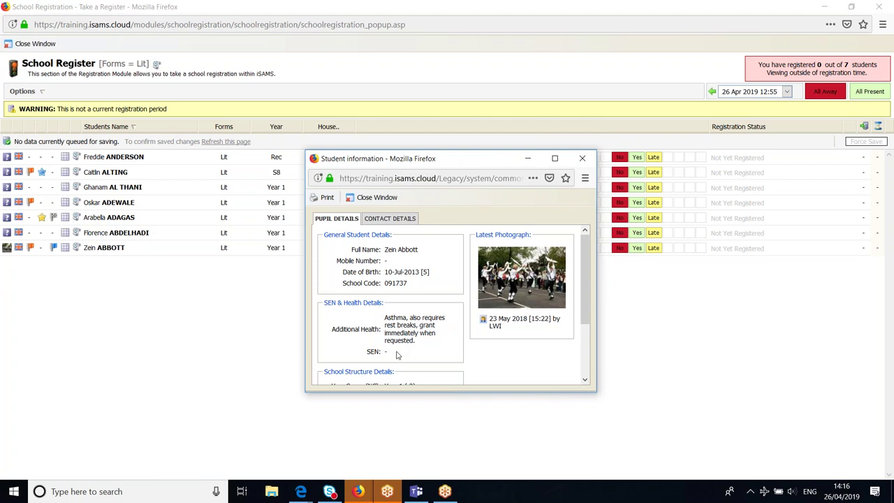
click(403, 220)
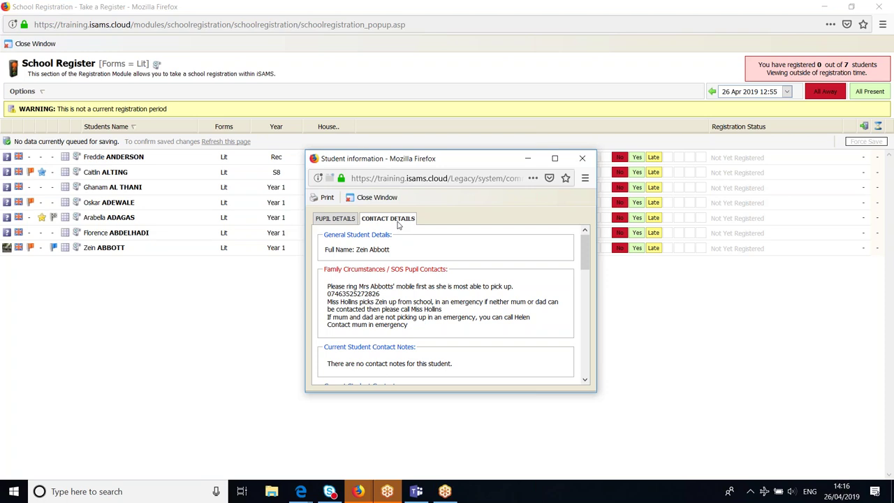
click(589, 160)
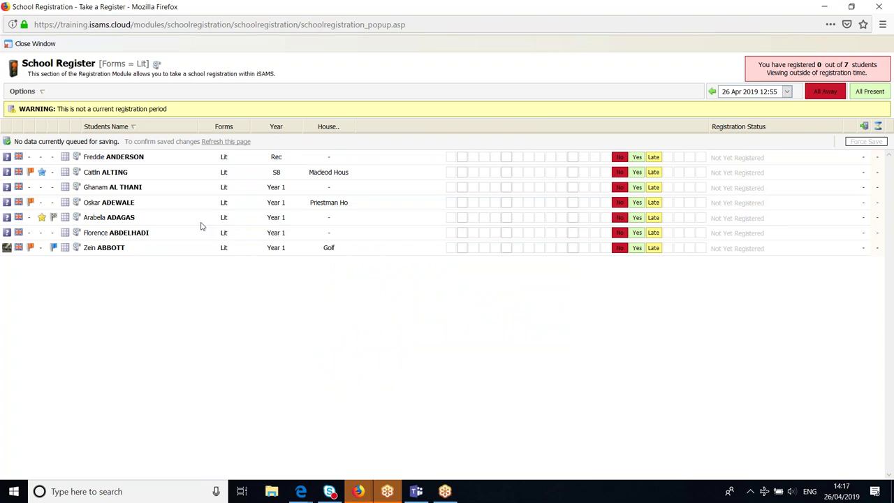
- Mark all seven Lit students present, then mark the first three absent
click(870, 91)
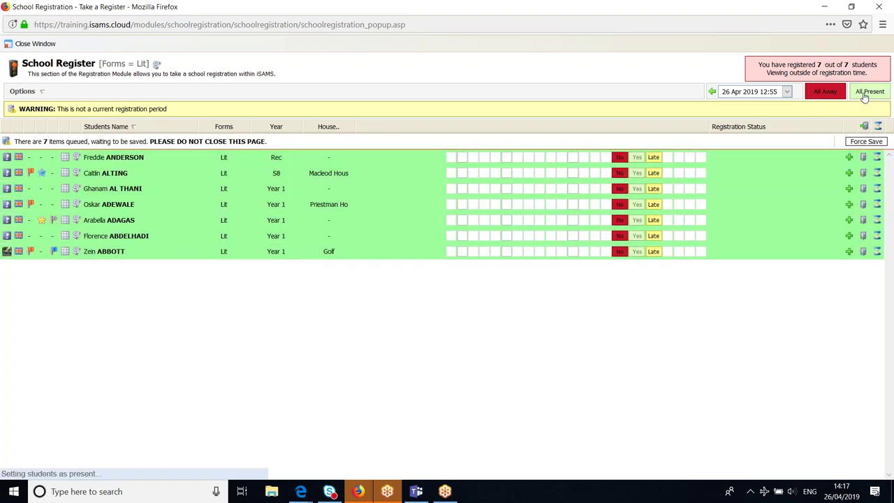
click(620, 157)
click(619, 173)
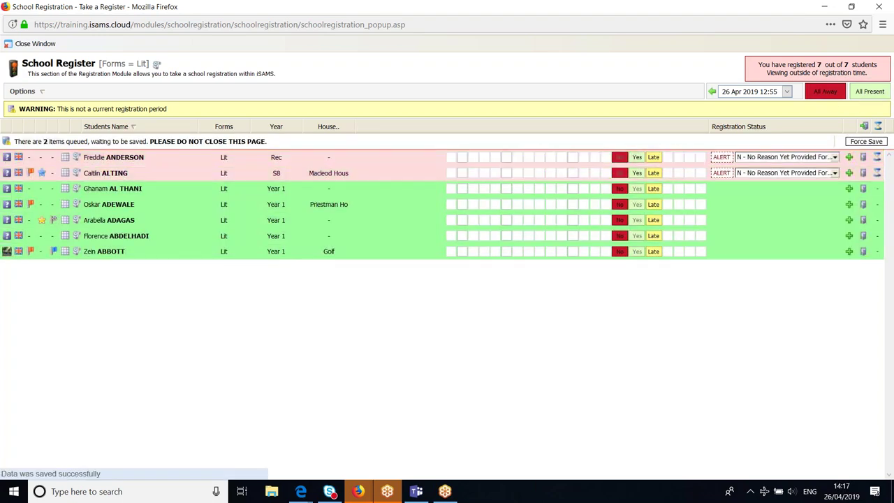
click(619, 189)
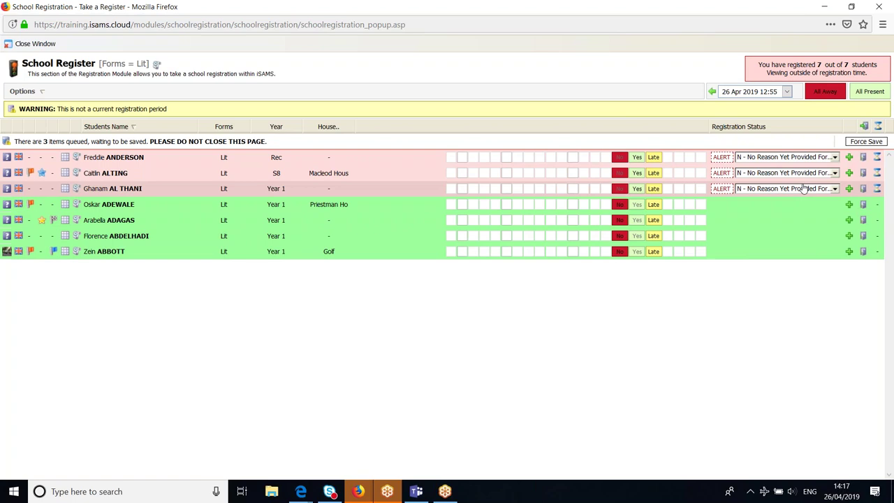
click(804, 188)
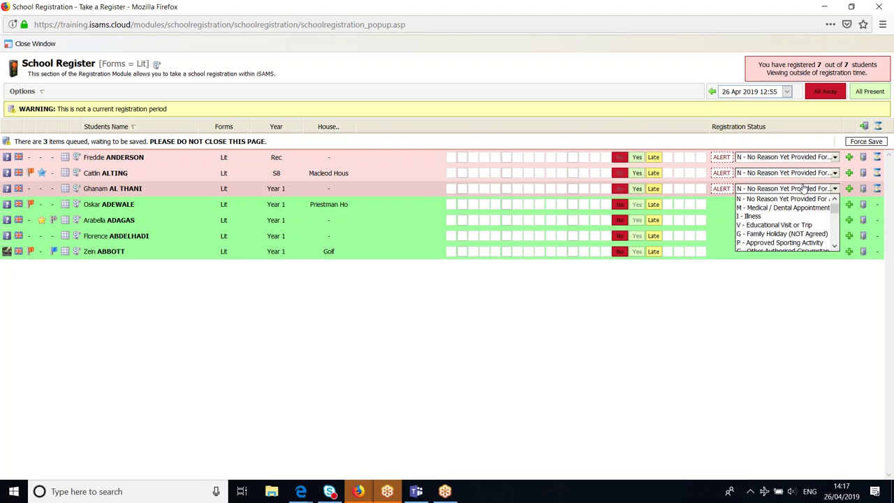
- Set the third student's absence reason to 'M - Medical / Dental Appointment'
click(777, 208)
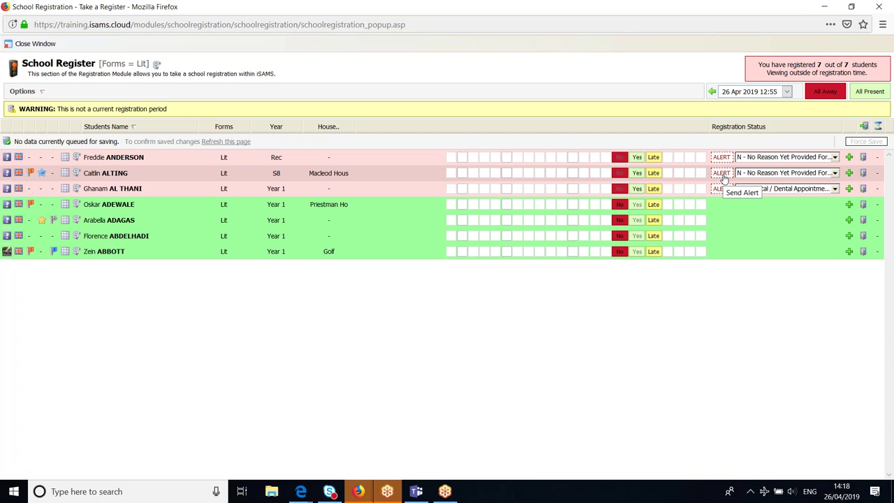
- Mark the fourth student late at 12:55 and the fifth student absent
click(653, 206)
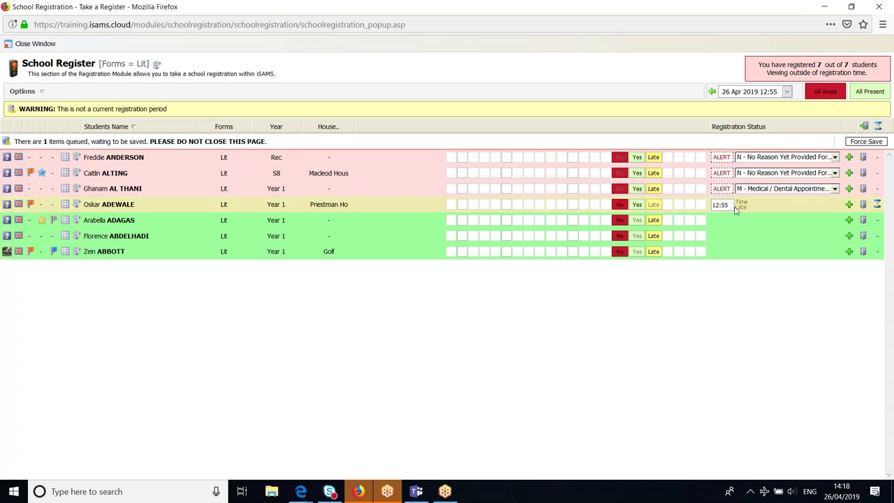
click(731, 205)
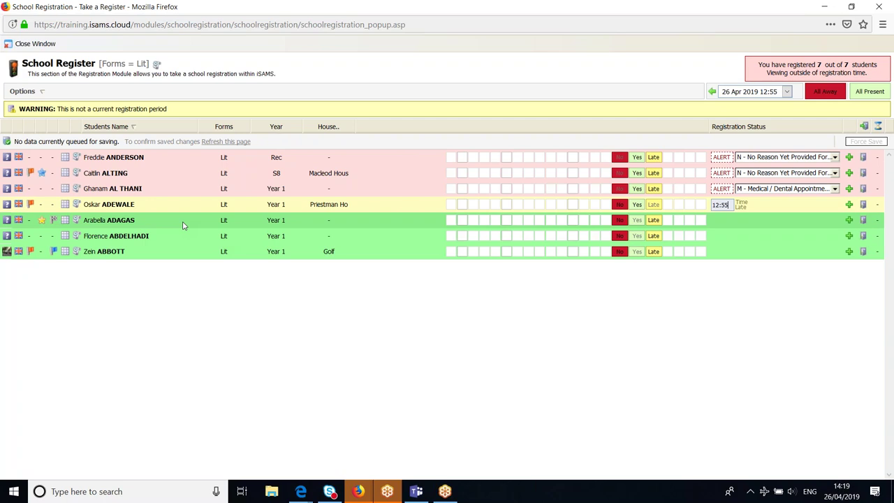
click(616, 221)
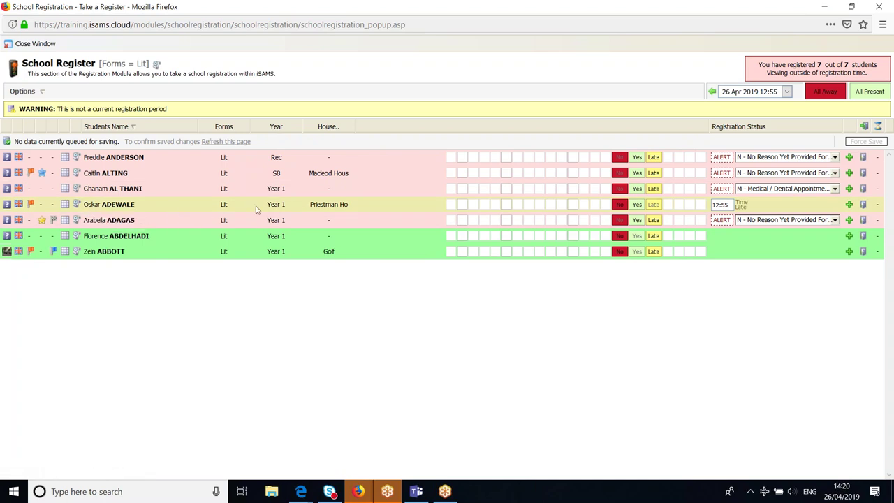
- Open a registration note for the late fourth student
click(849, 205)
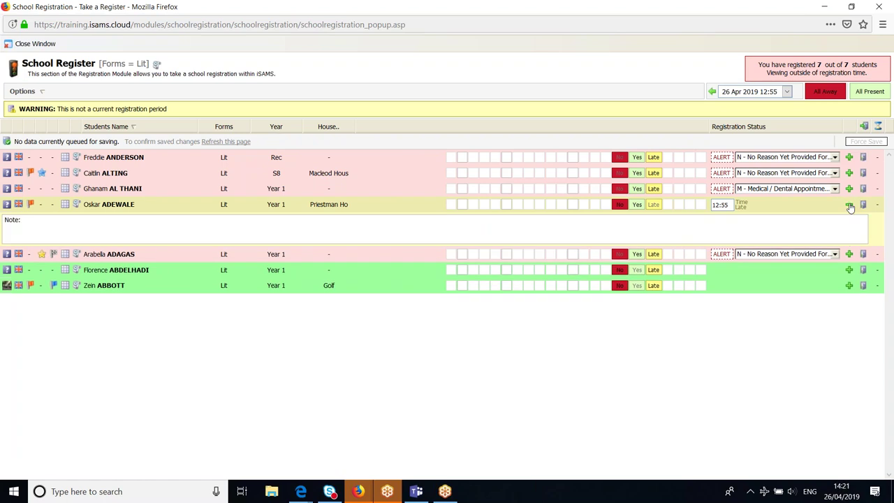
- Add the note 'bus broke down' to the fourth student's late registration
click(717, 227)
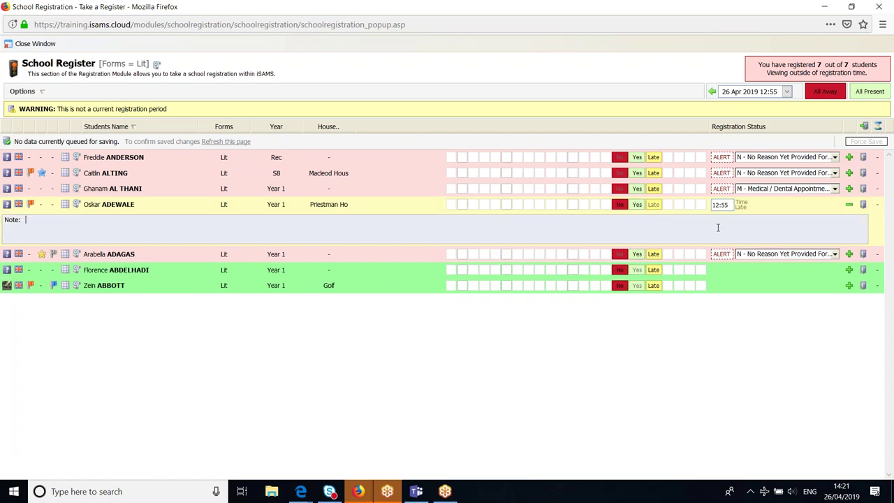
text(bus broke down)
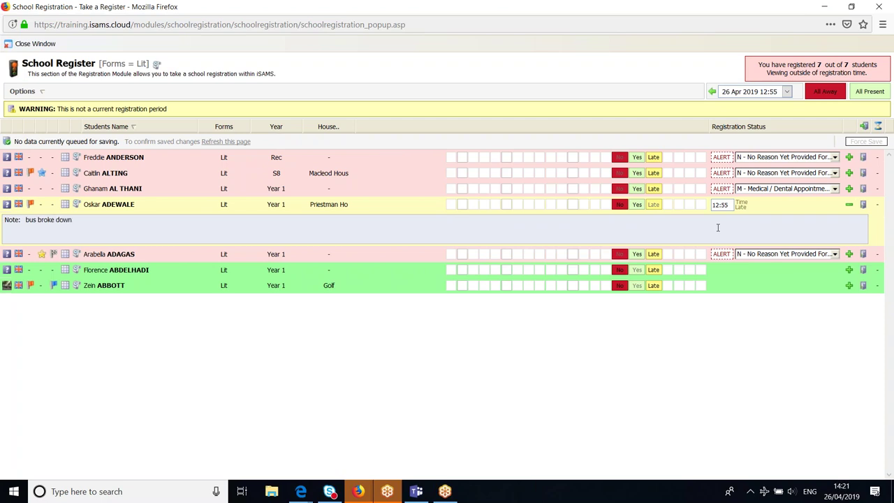
click(849, 204)
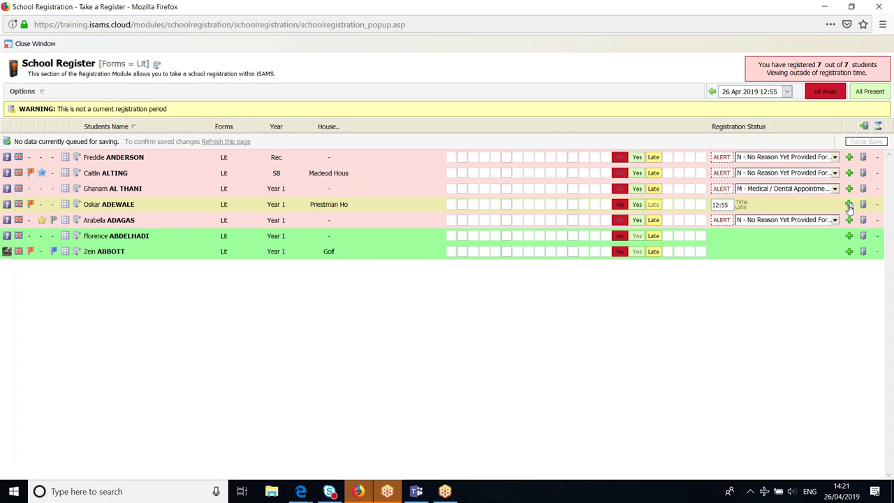
- Switch the first, second and third Lit students back to present
click(637, 158)
click(636, 172)
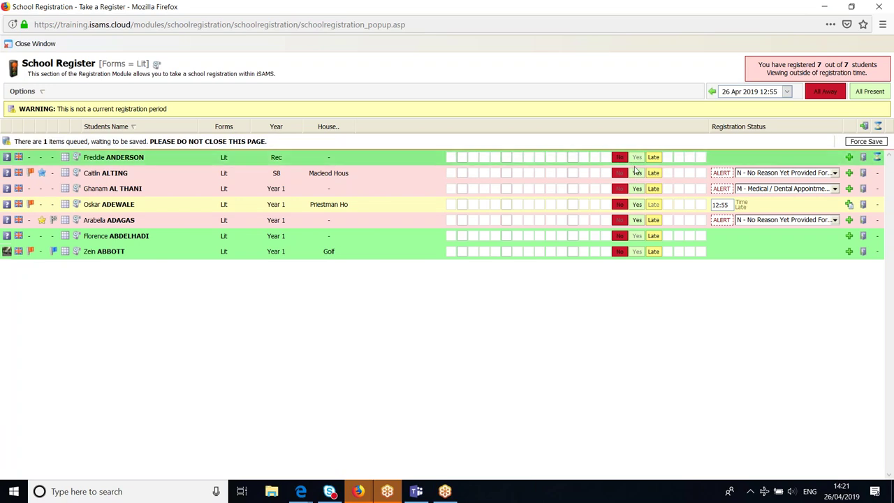
click(637, 190)
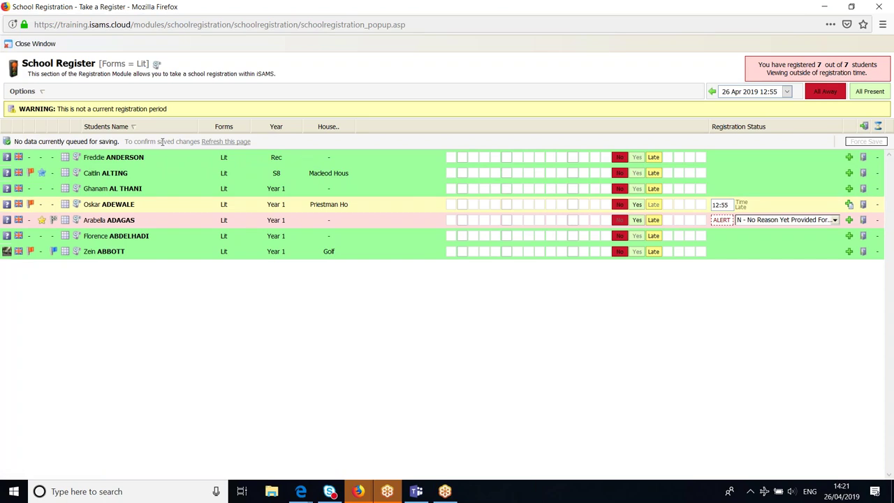
- Close the Lit register window and begin a new registration for Friday 26 April
click(880, 9)
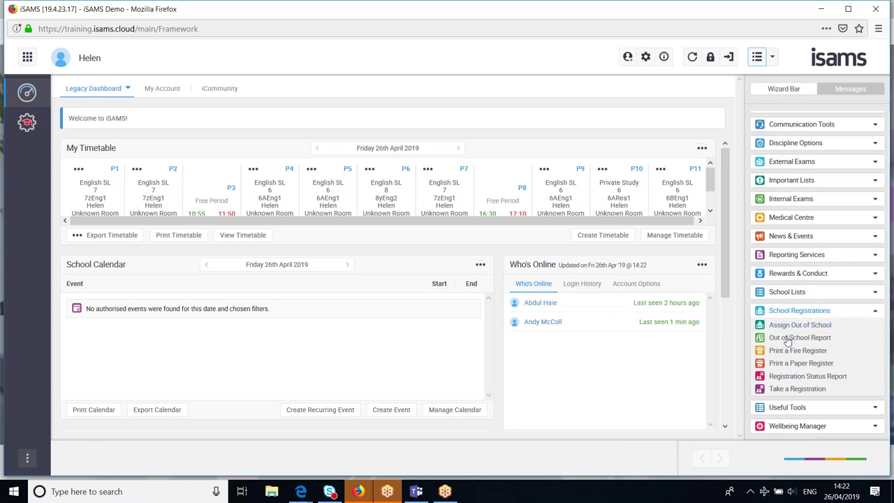
click(778, 390)
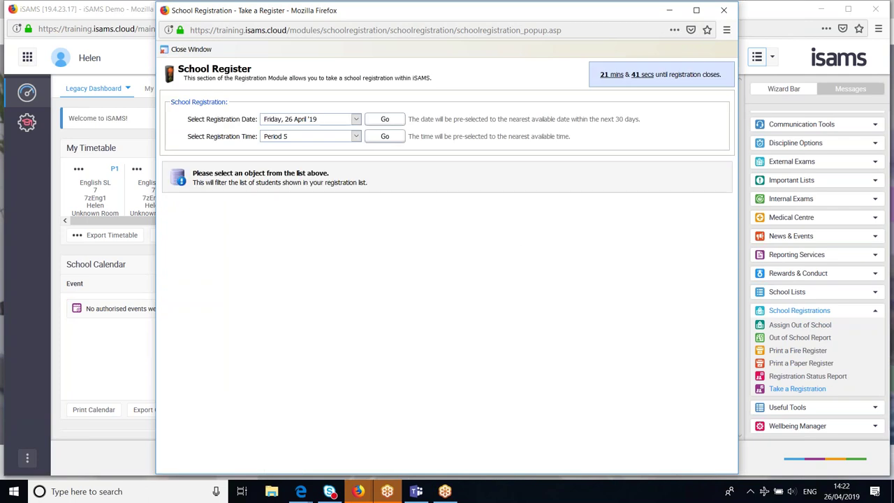
- Load the Morning Registration register for form Lit
click(354, 137)
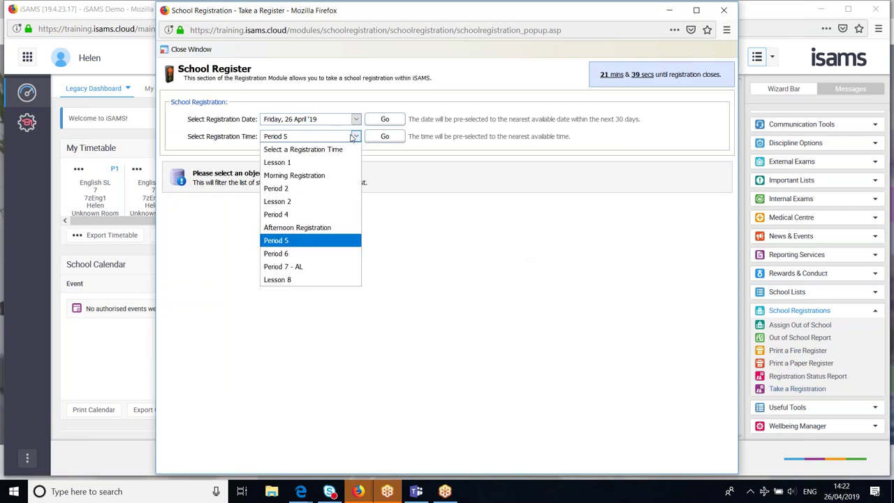
click(308, 177)
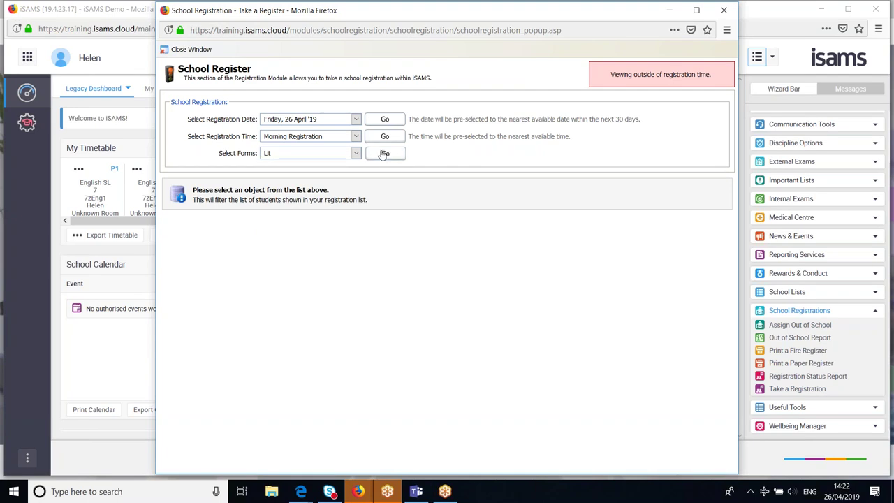
click(383, 155)
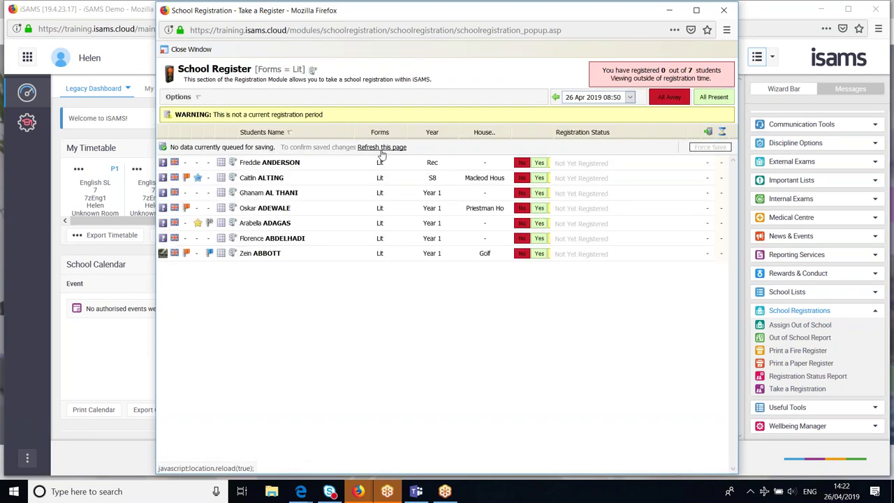
- Mark all present except students six and seven, give a medical/dental appointment reason, and close
click(711, 102)
click(520, 242)
click(520, 257)
click(637, 258)
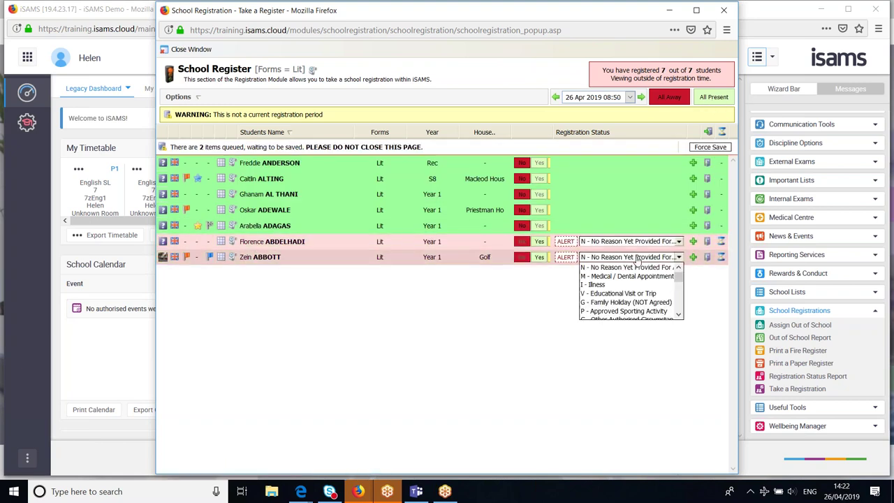
click(616, 277)
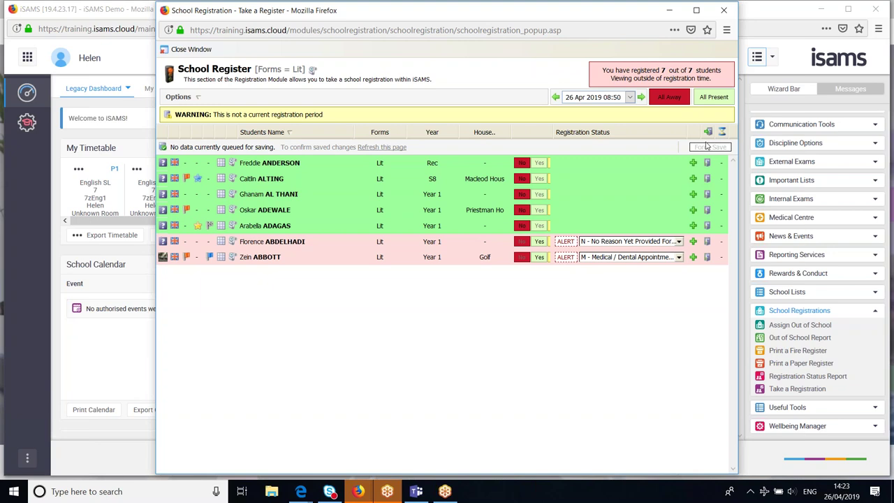
click(723, 10)
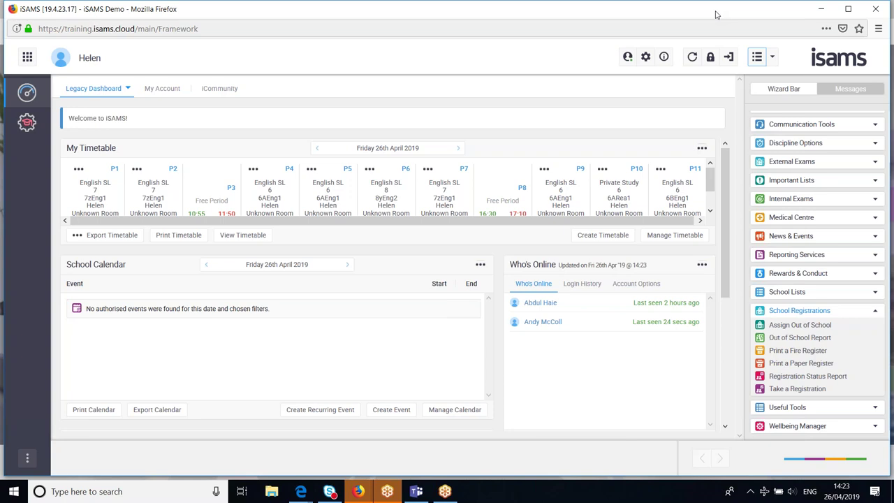
- Collapse the School Registrations group in the Wizard Bar
click(799, 311)
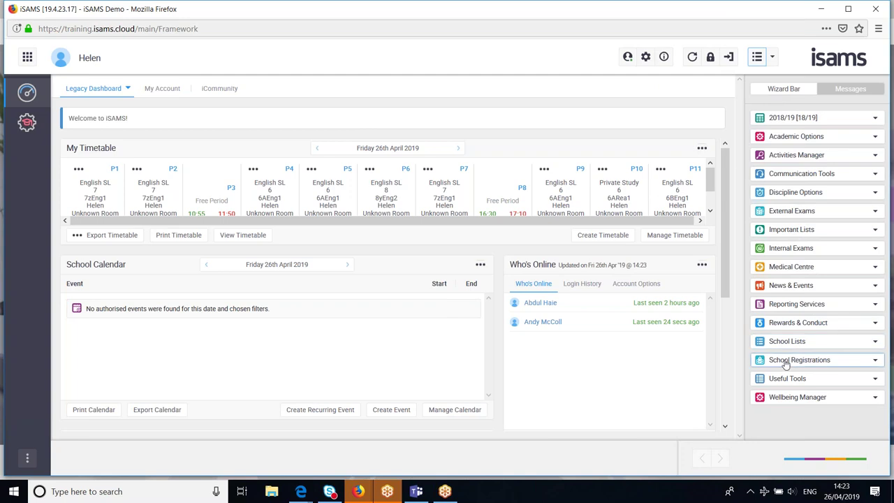
- Expand the 2018/19 timetable tools and launch Get Teacher Timetable
click(779, 119)
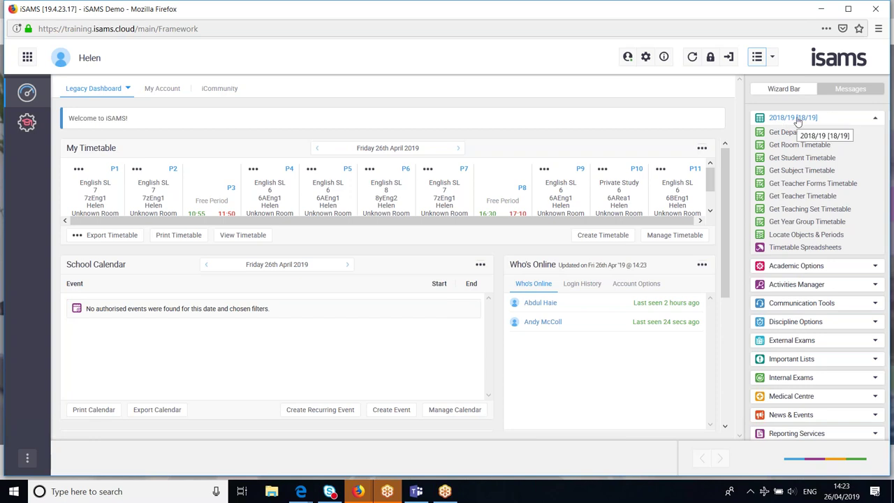
click(781, 197)
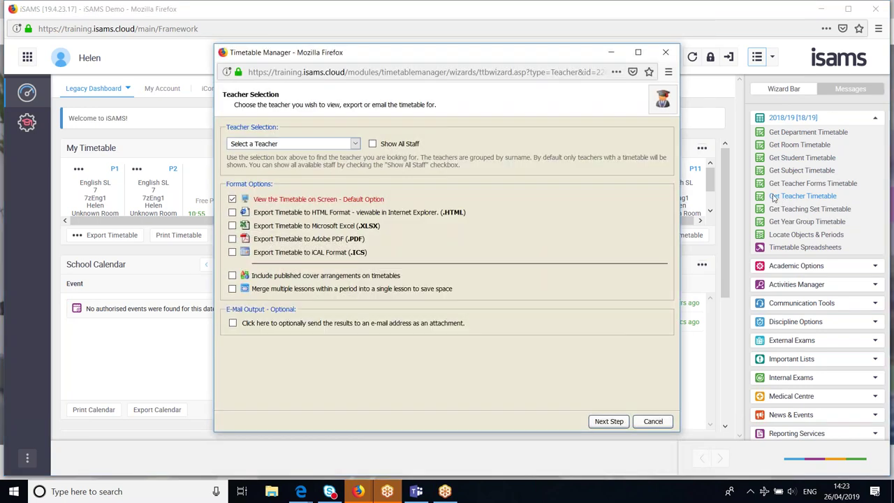
- Select the teacher, keeping View the Timetable on Screen checked and e-mail output off
click(331, 147)
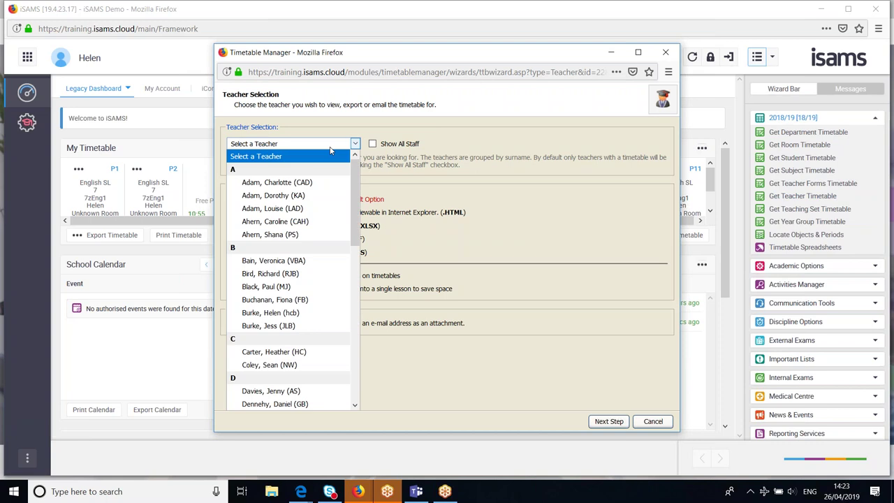
click(258, 314)
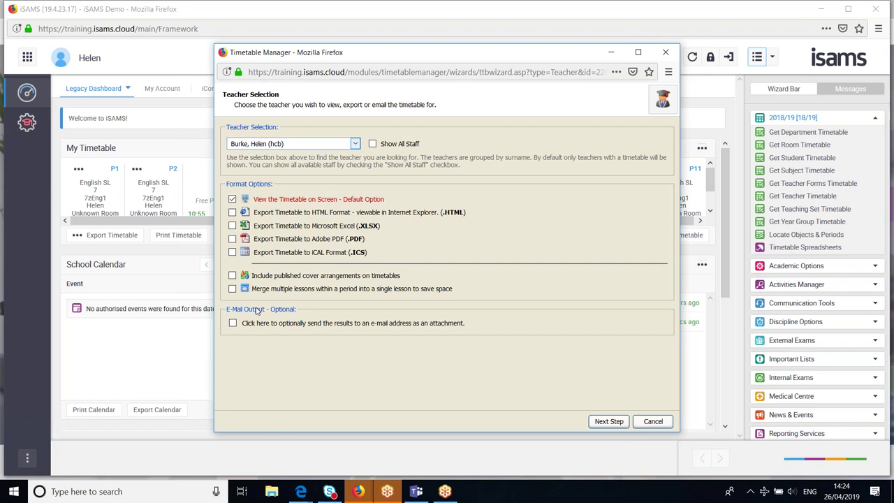
click(234, 323)
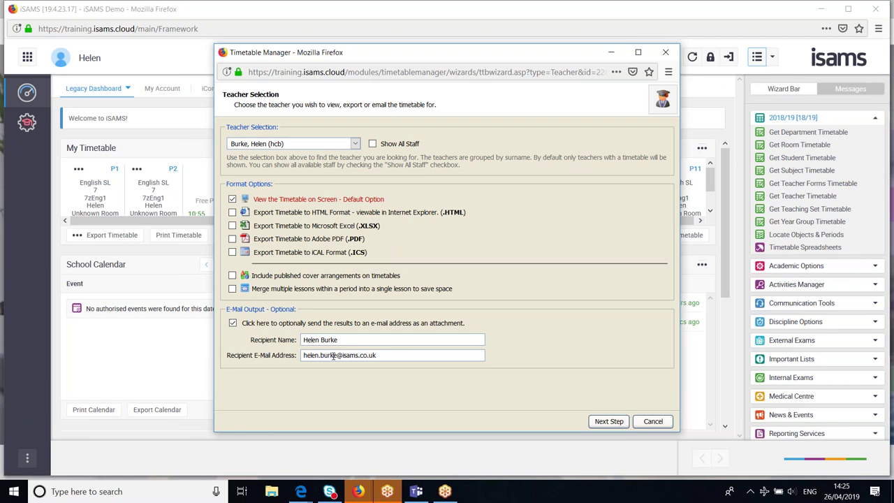
click(233, 322)
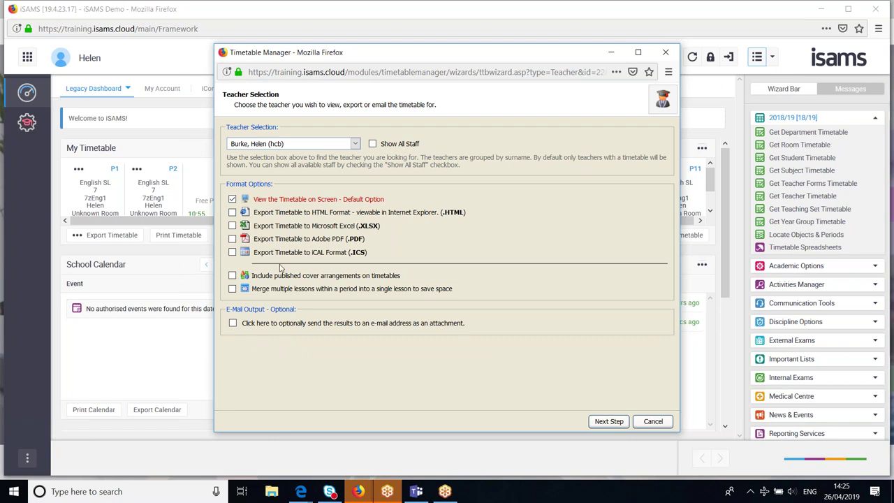
- Display the teacher's timetable and scroll through it to the Prep School and WEEK MAH sections
click(607, 422)
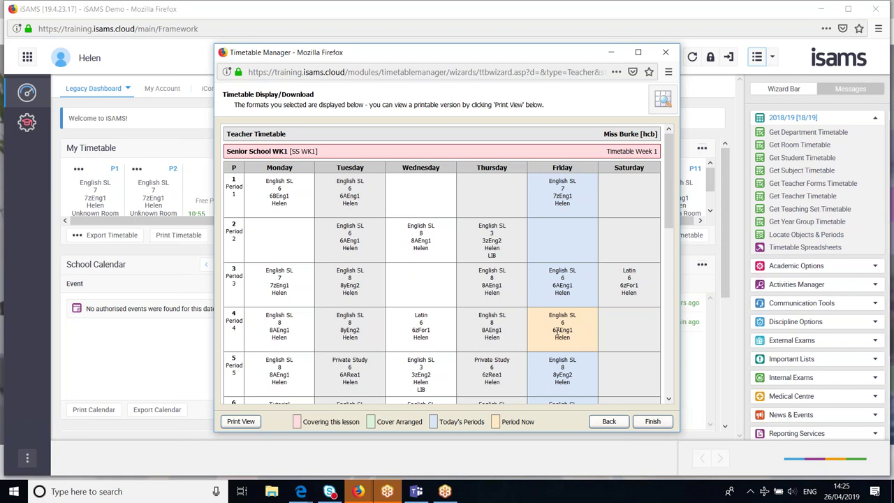
scroll(558, 331, down, 3)
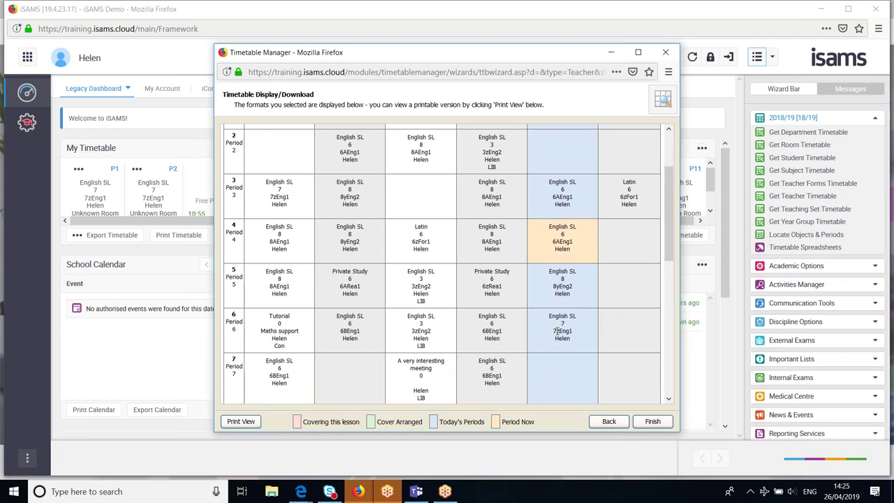
scroll(557, 331, down, 6)
scroll(556, 331, down, 5)
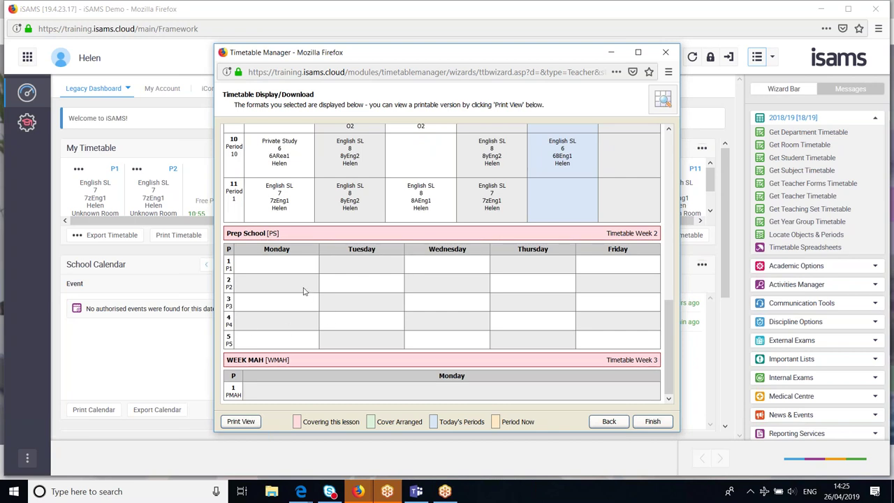
scroll(303, 291, up, 5)
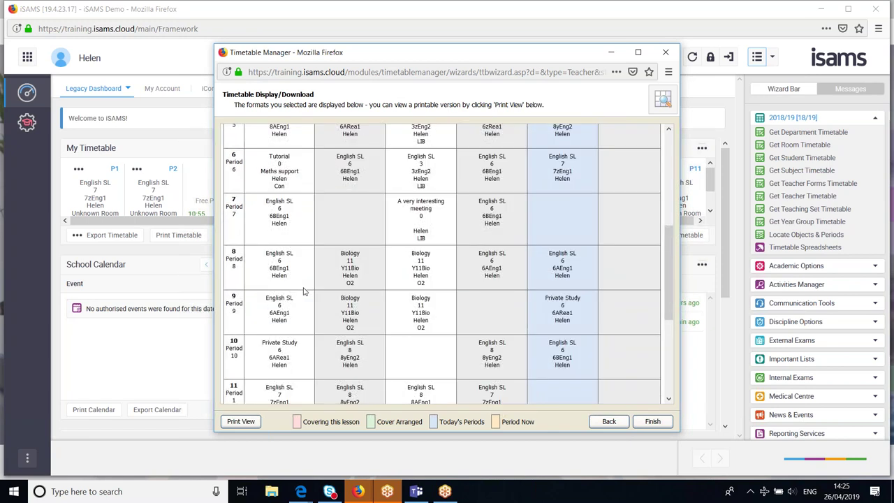
scroll(304, 291, down, 5)
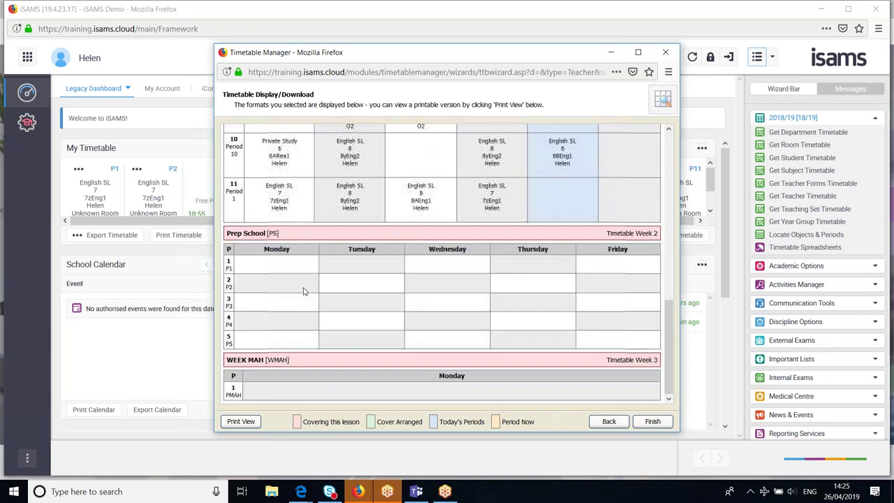
- Review the timetable's Print View, then close the preview and the Timetable Manager window
click(240, 422)
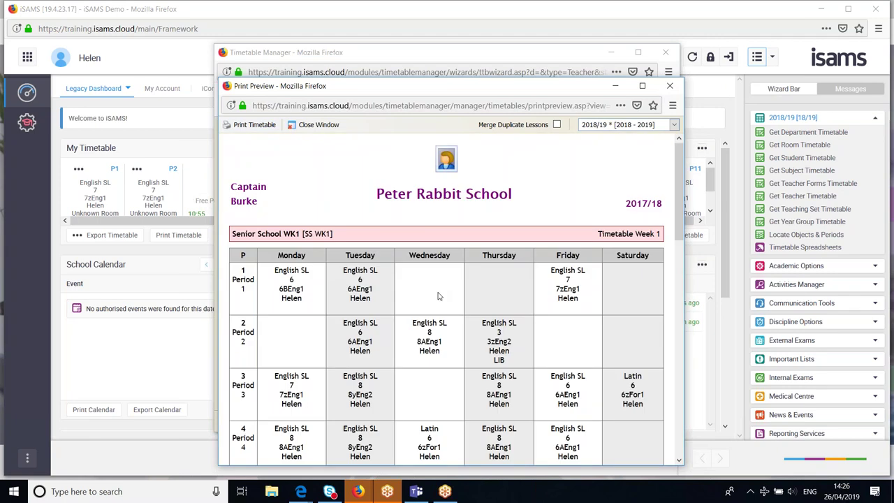
scroll(438, 296, down, 5)
scroll(439, 296, up, 5)
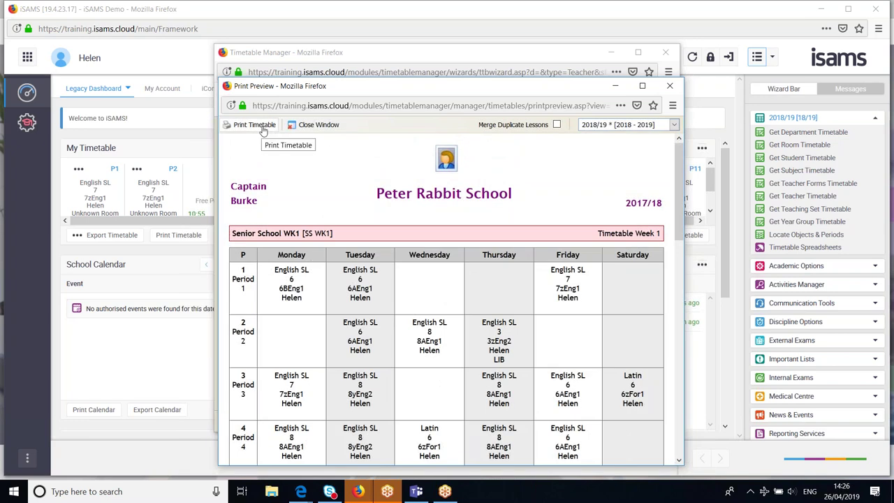
click(672, 86)
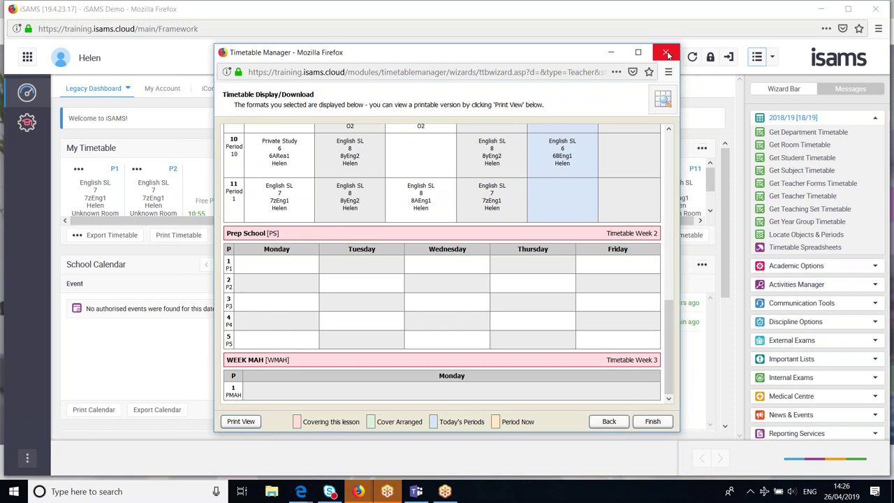
click(665, 53)
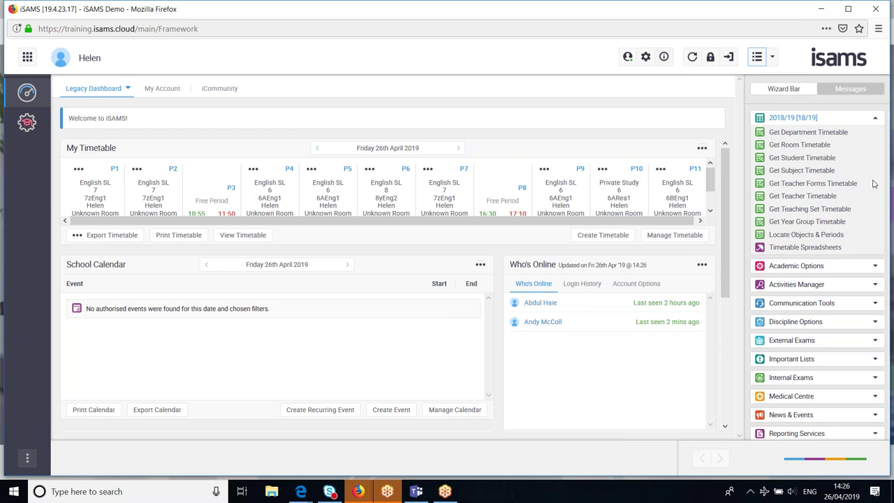
- Launch Locate Objects & Periods from the 2018/19 timetable tools
click(793, 237)
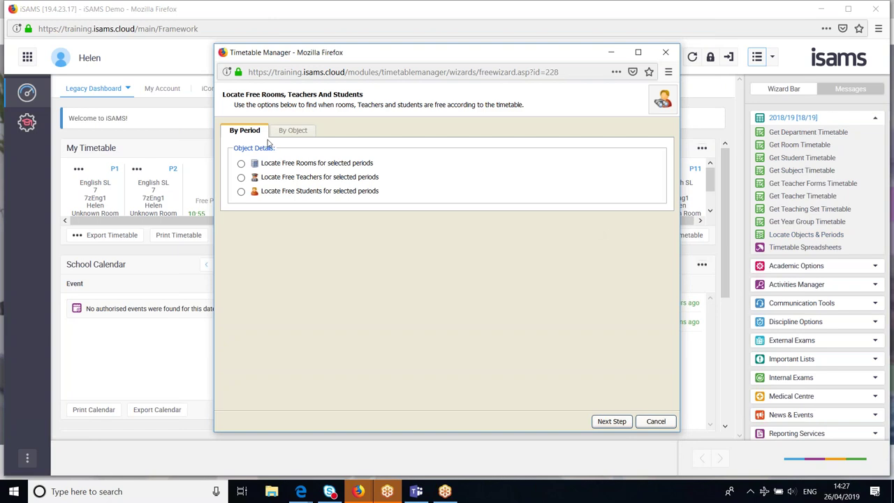
- Switch to finding free teachers by object and select the first teacher
click(292, 135)
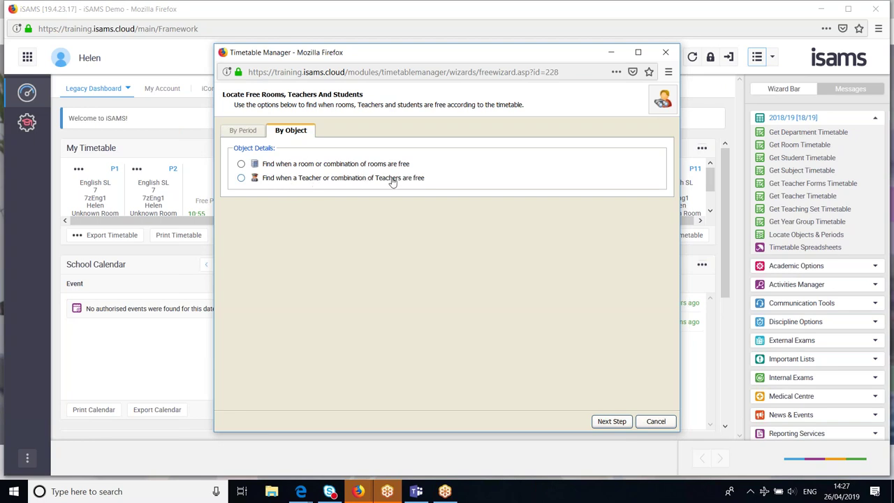
click(241, 178)
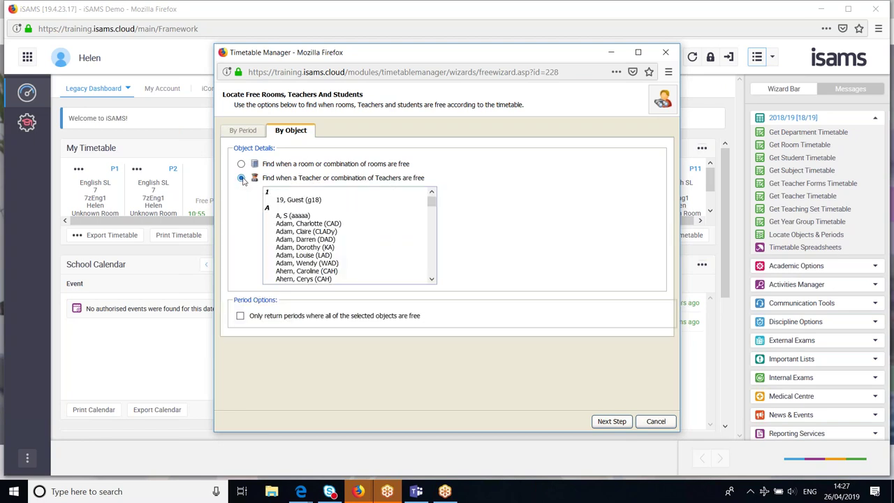
click(432, 265)
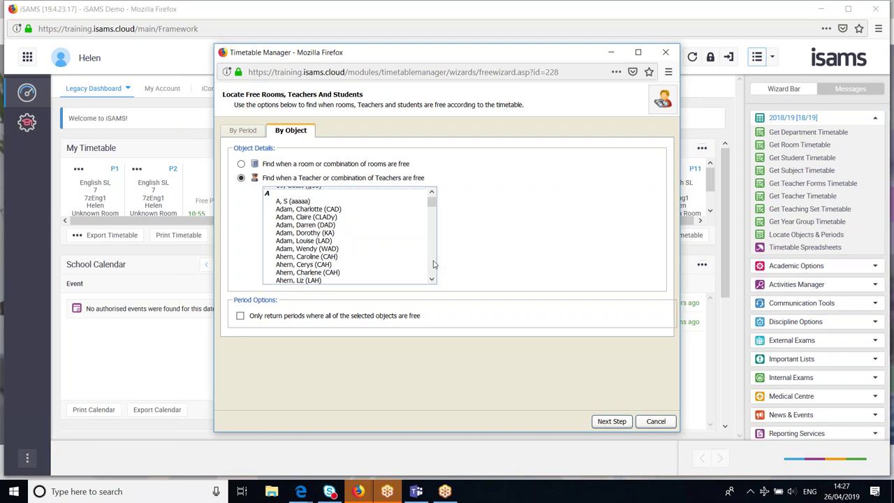
scroll(432, 265, down, 6)
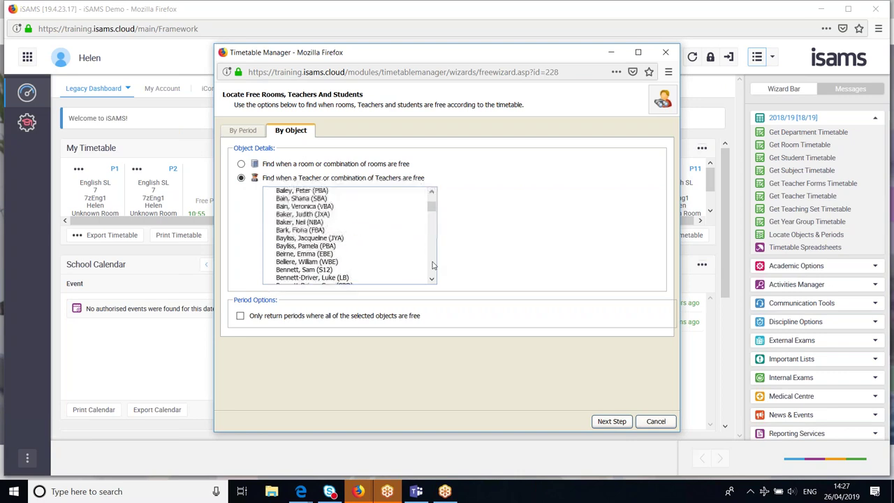
scroll(432, 264, down, 8)
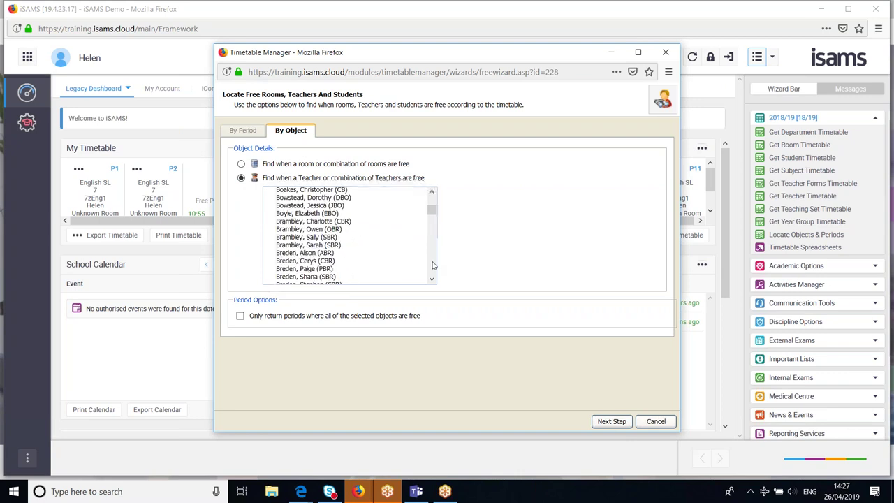
scroll(433, 265, down, 2)
scroll(433, 278, down, 3)
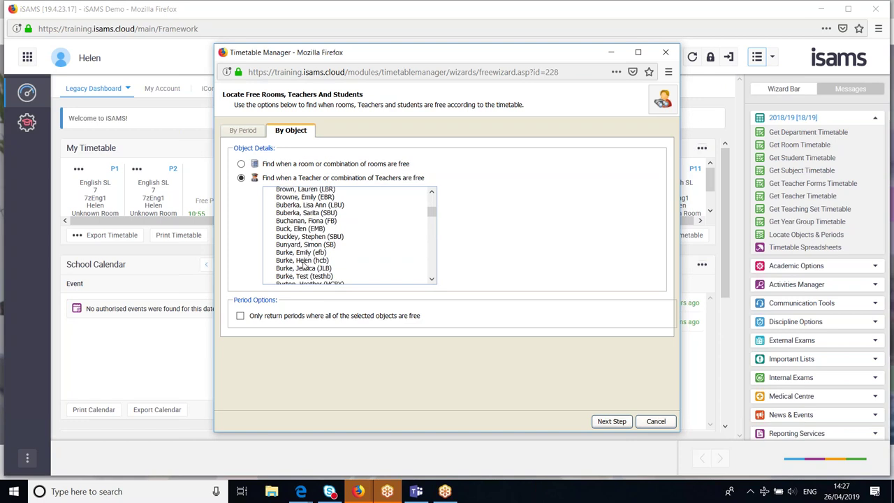
click(304, 262)
- Add a second teacher from the J section, require all selected to be free, and run the search
scroll(431, 255, down, 5)
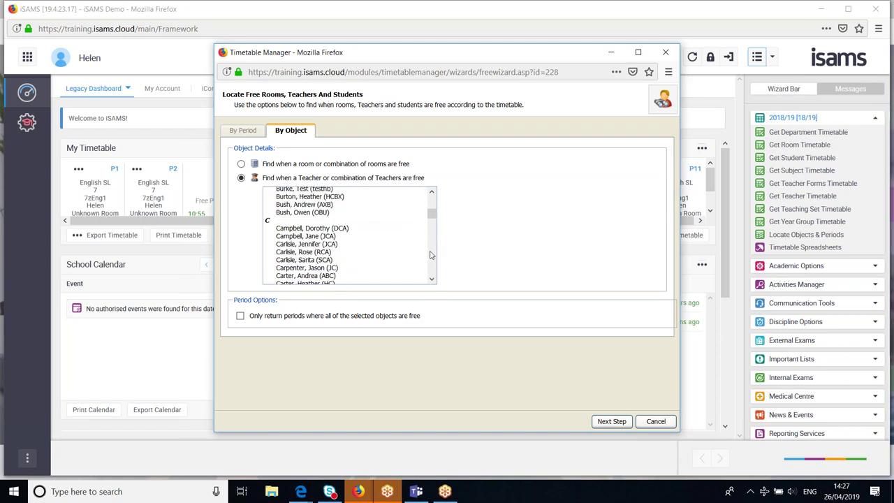
scroll(431, 255, down, 10)
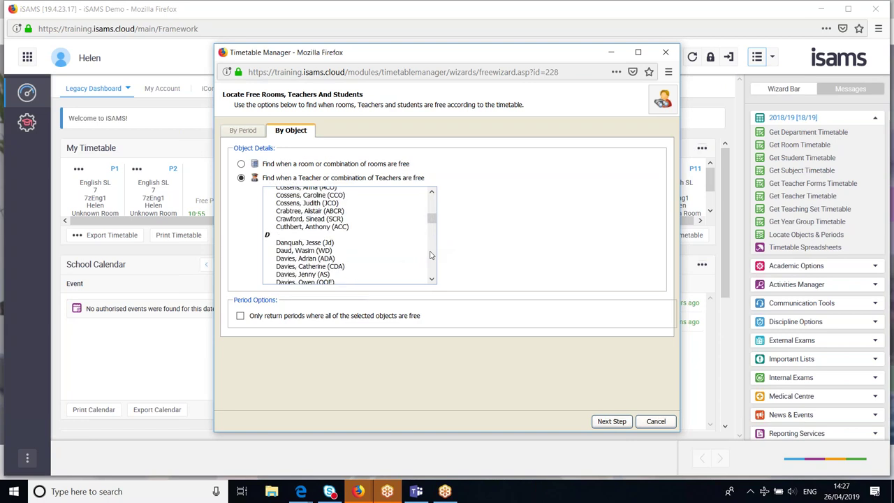
scroll(431, 255, down, 6)
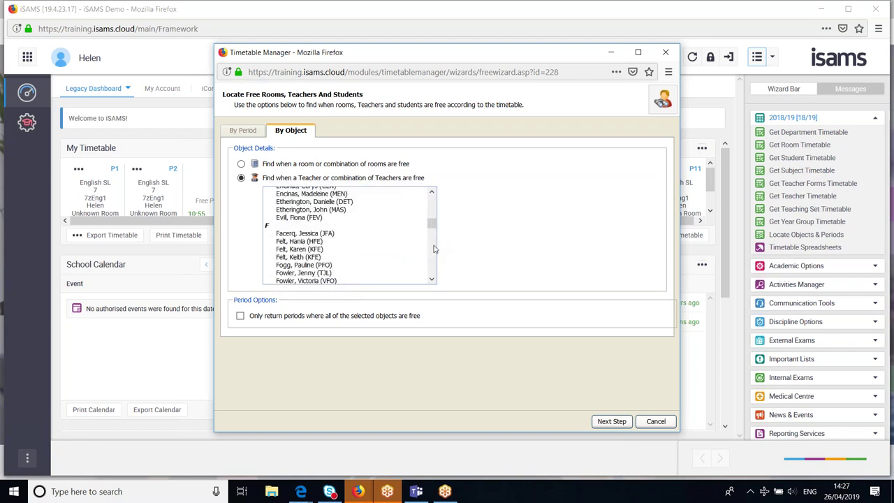
scroll(429, 205, up, 4)
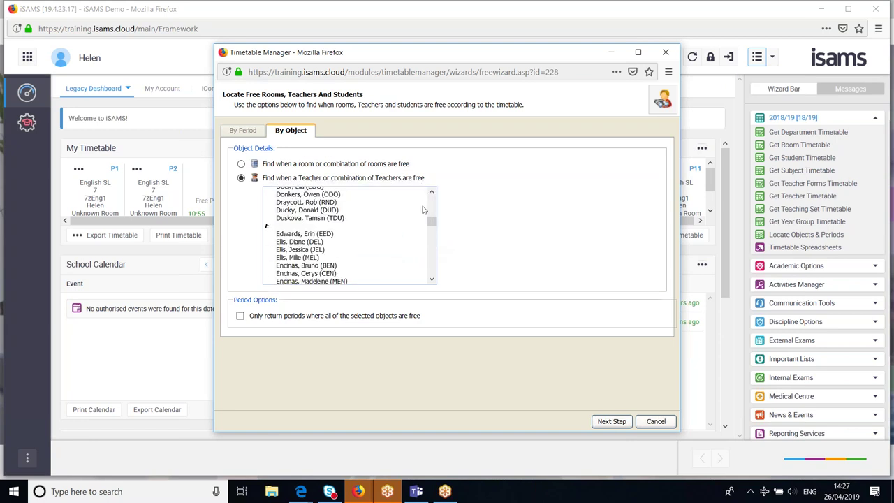
scroll(435, 264, down, 5)
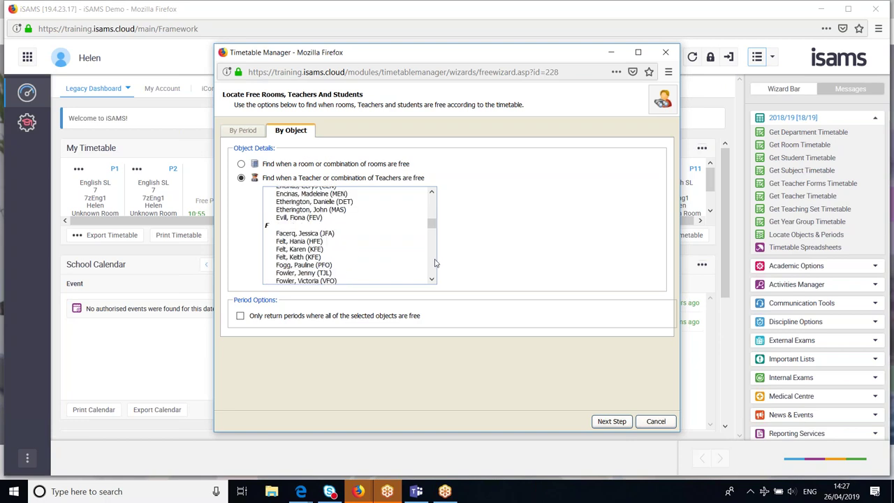
scroll(435, 263, down, 10)
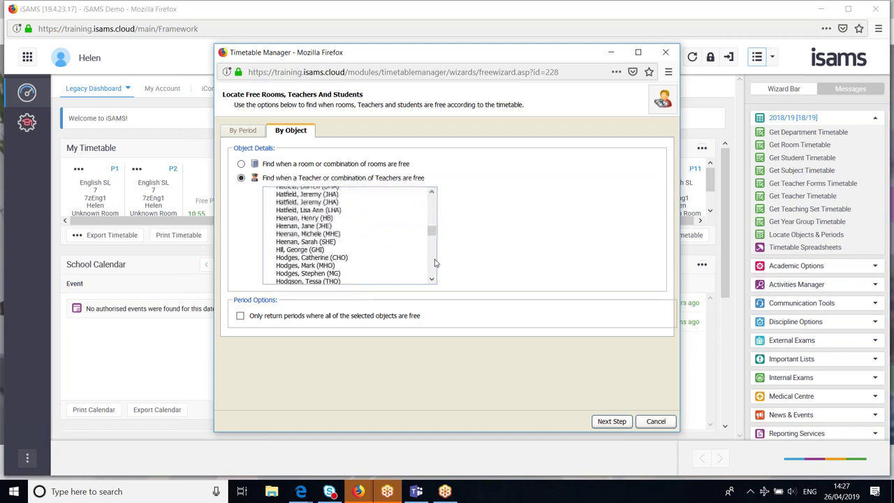
scroll(434, 264, down, 3)
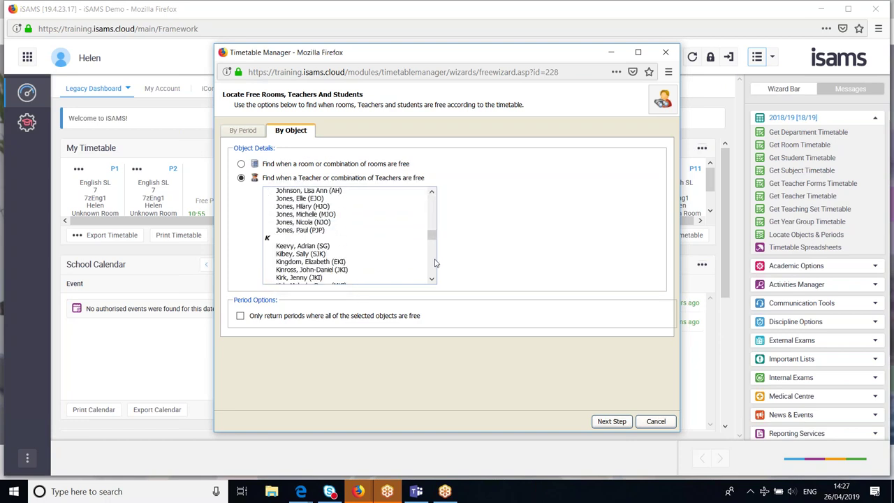
click(302, 200)
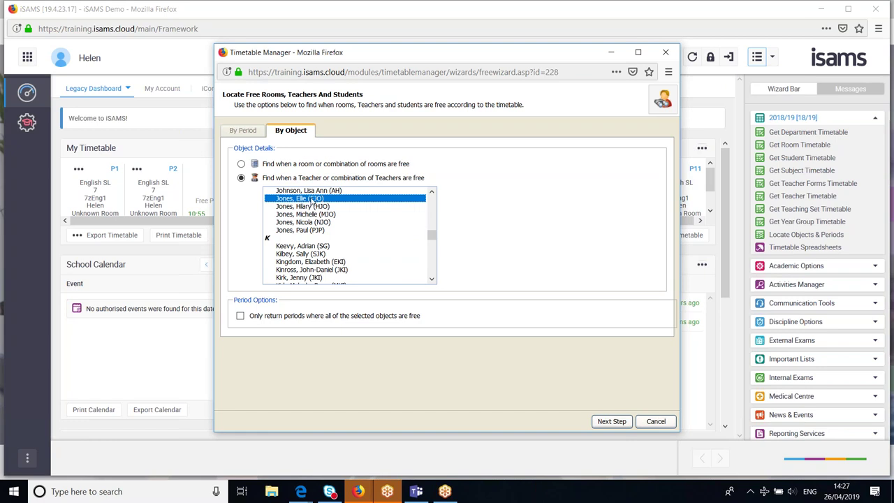
click(240, 319)
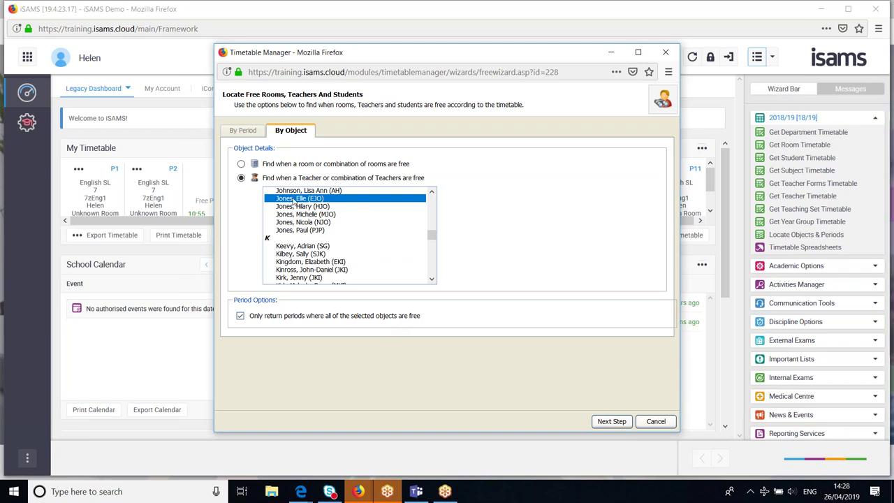
click(629, 422)
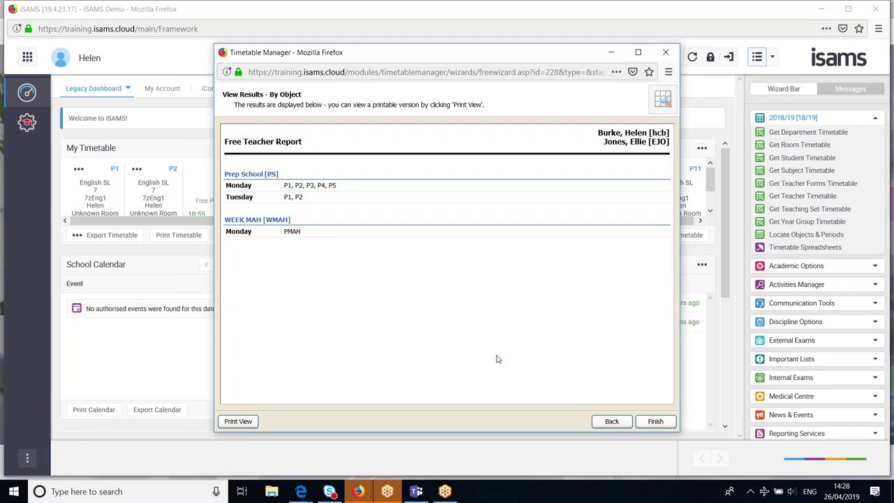
- Review the shared free periods (Prep School Monday P1–P5, Tuesday P1–P2, WEEK MAH PMAH), then go Back
click(621, 421)
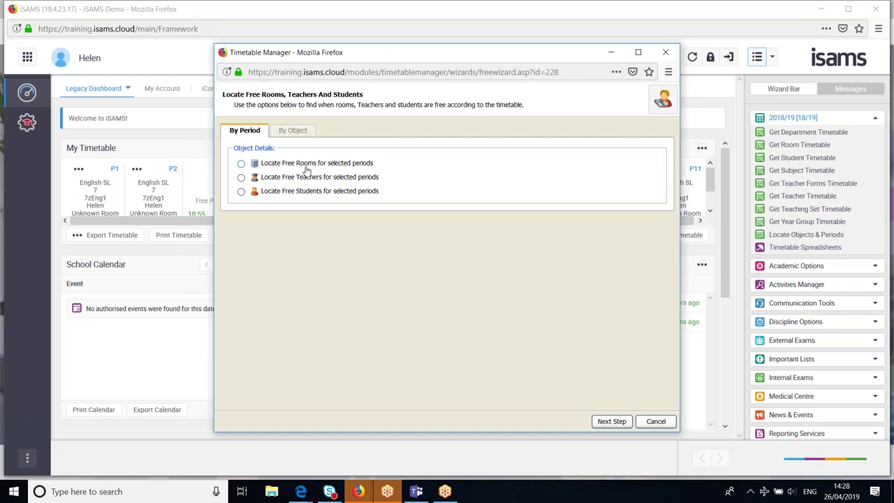
- Choose Locate Free Rooms for Monday Period 3 (10:55) and Period 4 (11:50), requiring rooms free in both
click(241, 164)
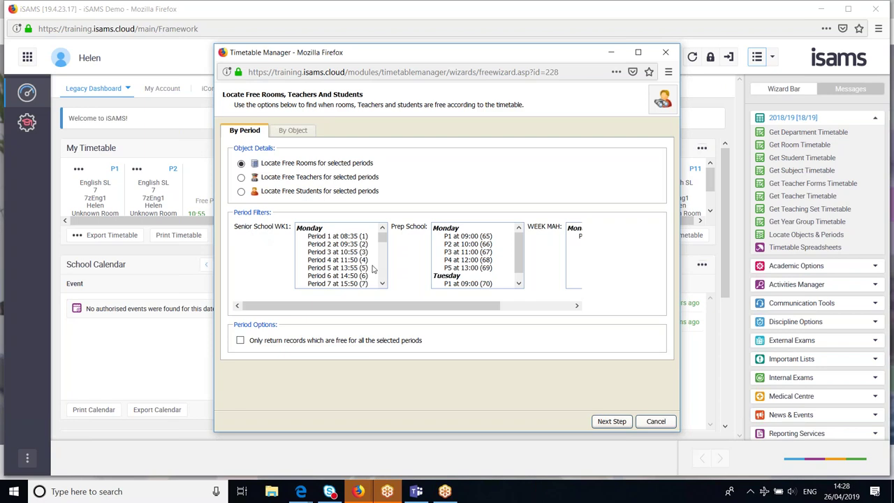
click(342, 253)
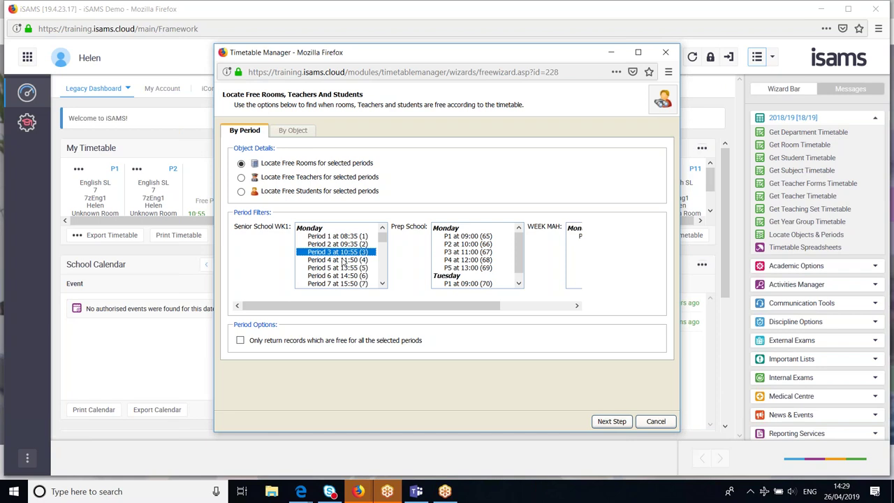
ctrl+click(342, 261)
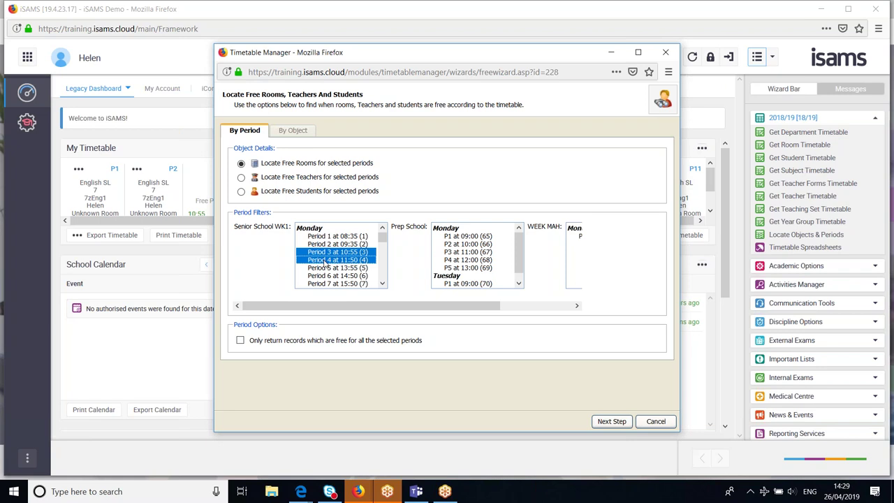
click(240, 340)
- Generate the Monday Period 3 and 4 Free Room Report, review the rooms, then close Timetable Manager
click(621, 422)
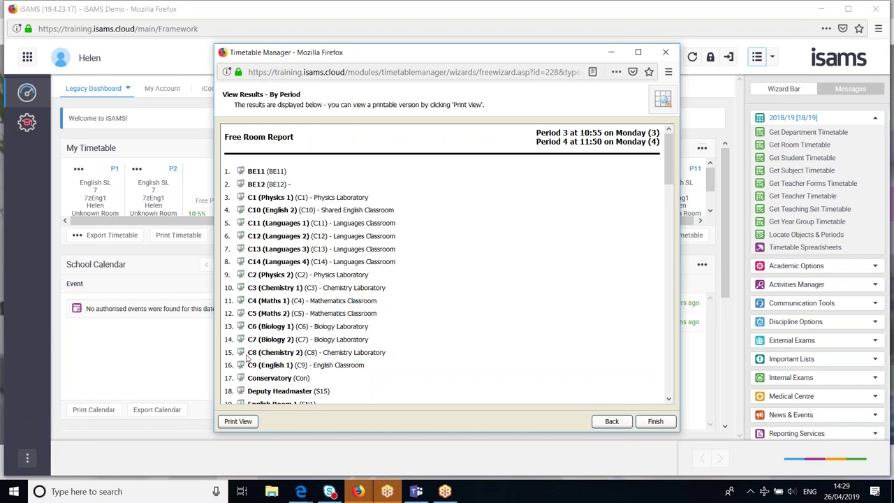
scroll(255, 360, down, 3)
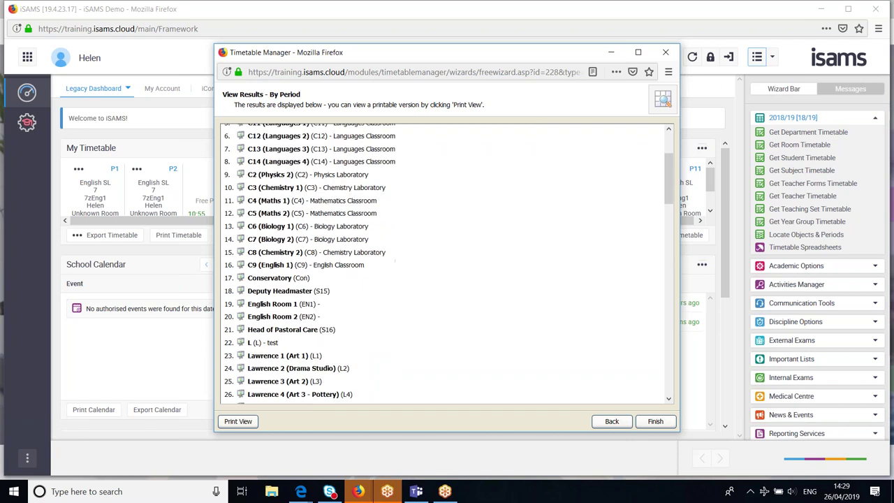
scroll(447, 263, down, 2)
scroll(447, 263, up, 6)
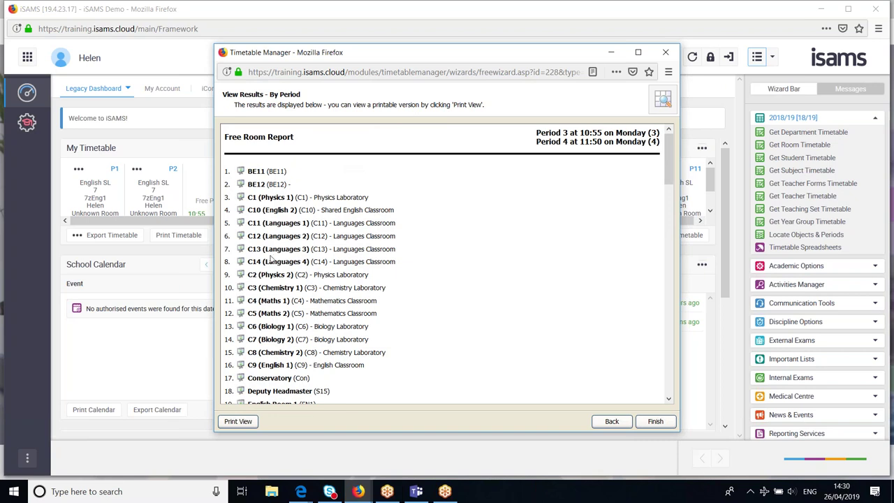
drag(309, 301, 247, 286)
click(363, 275)
click(667, 53)
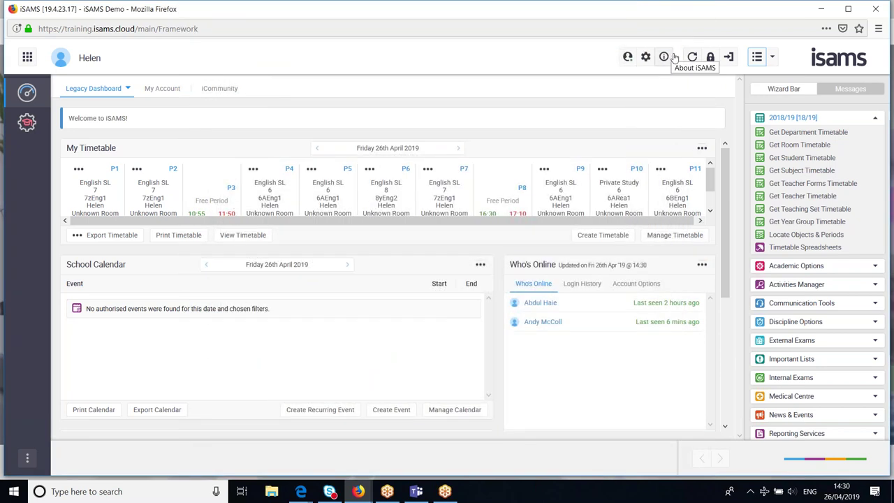
- Collapse 2018/19 in the Wizard Bar and expand Rewards & Conduct to show Award House Points through Merits
click(786, 120)
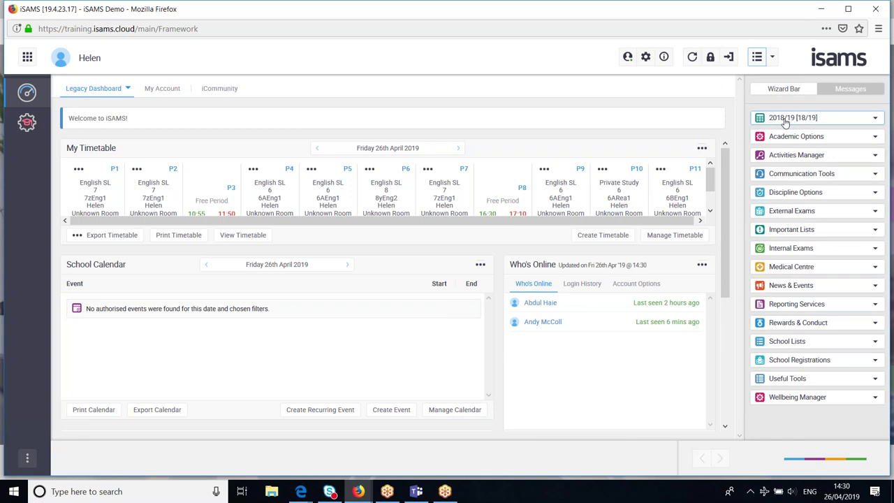
click(821, 326)
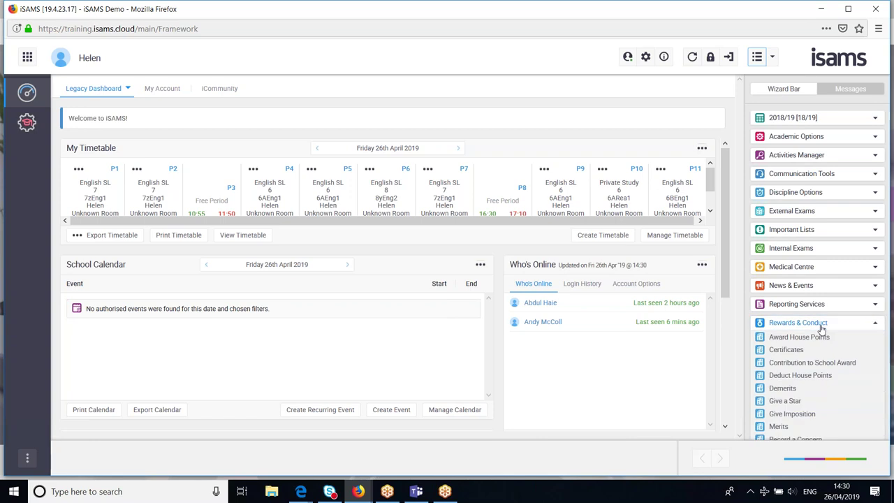
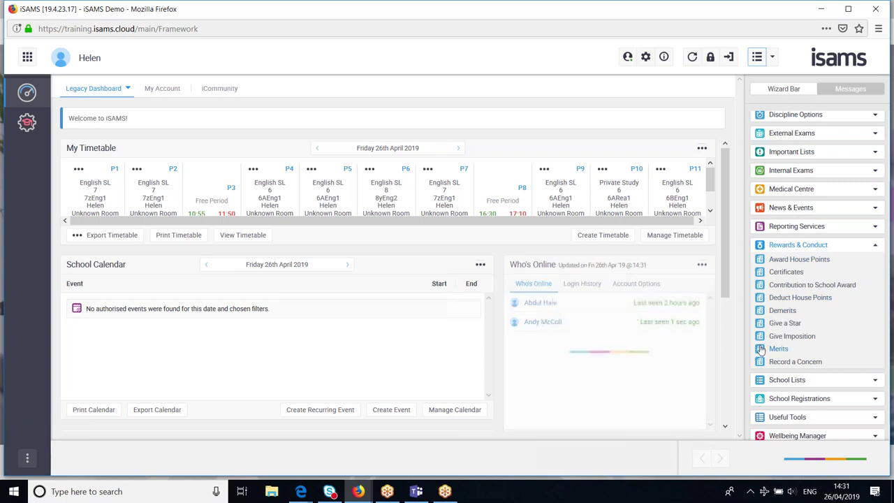
- Start a single-record Merits entry and advance to the Merit Details form
click(777, 349)
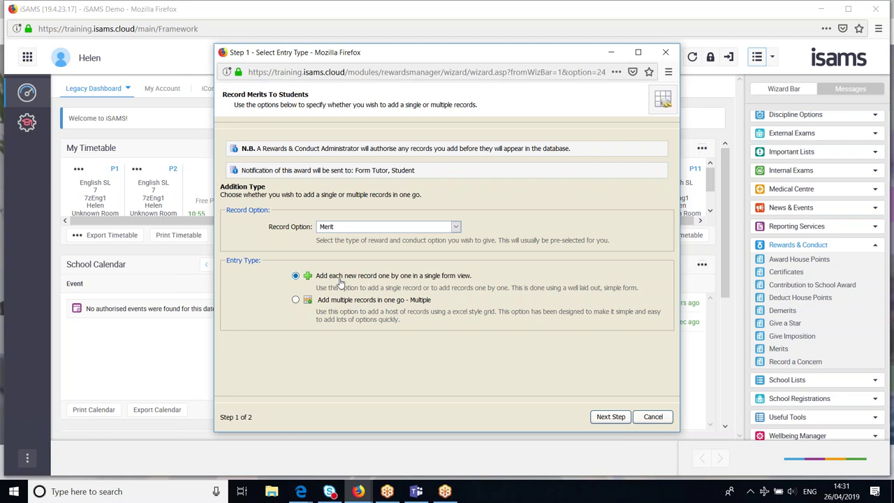
click(617, 416)
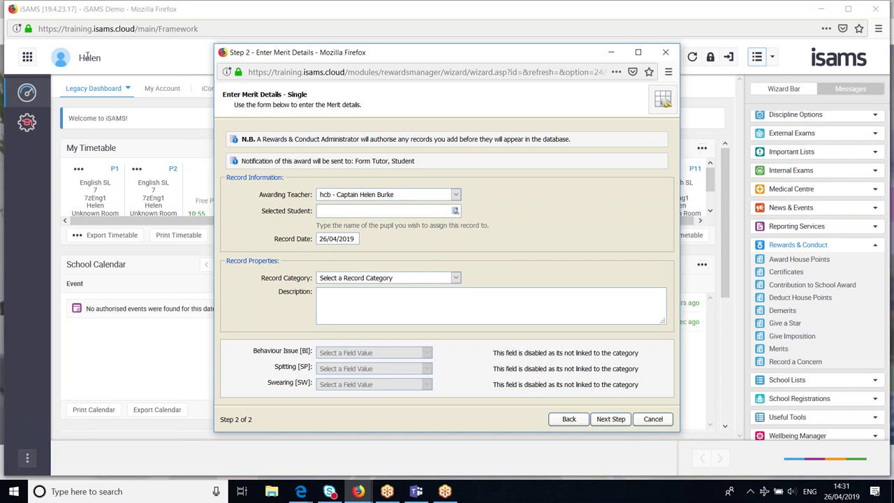
- Search 'abbot', select that pupil as the student, and keep record date 26/04/2019
click(368, 211)
text(abbot)
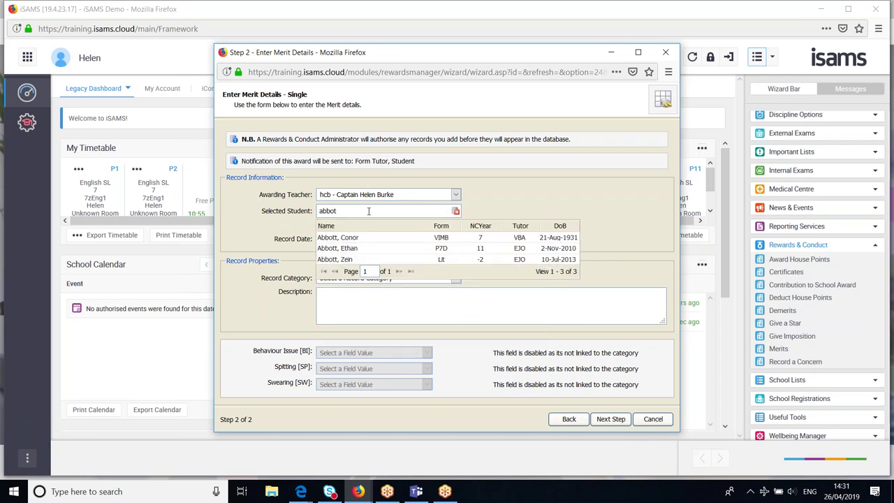
click(335, 260)
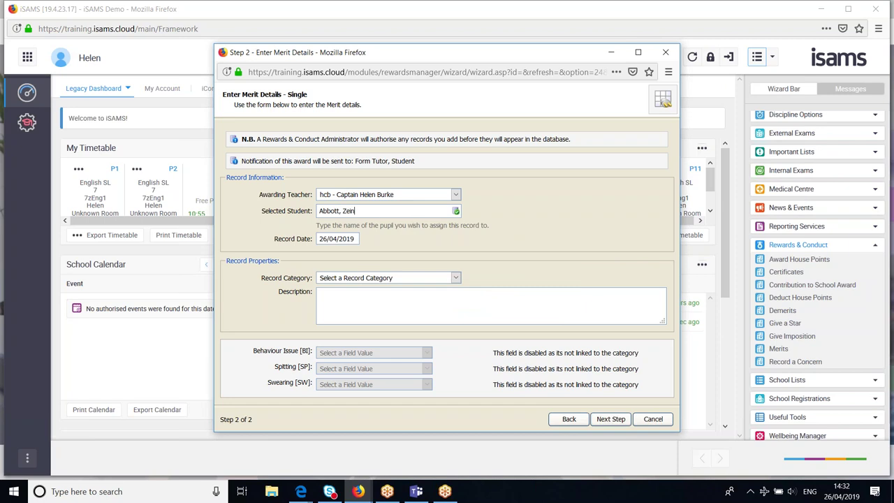
click(327, 238)
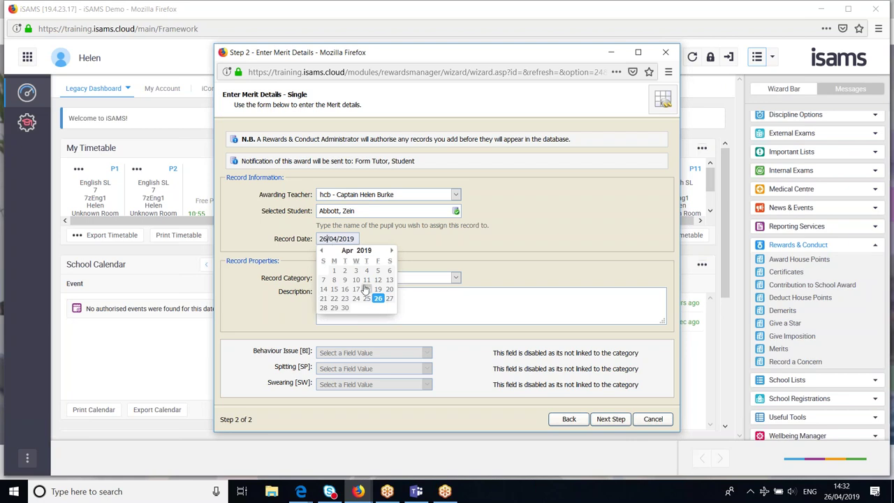
click(433, 239)
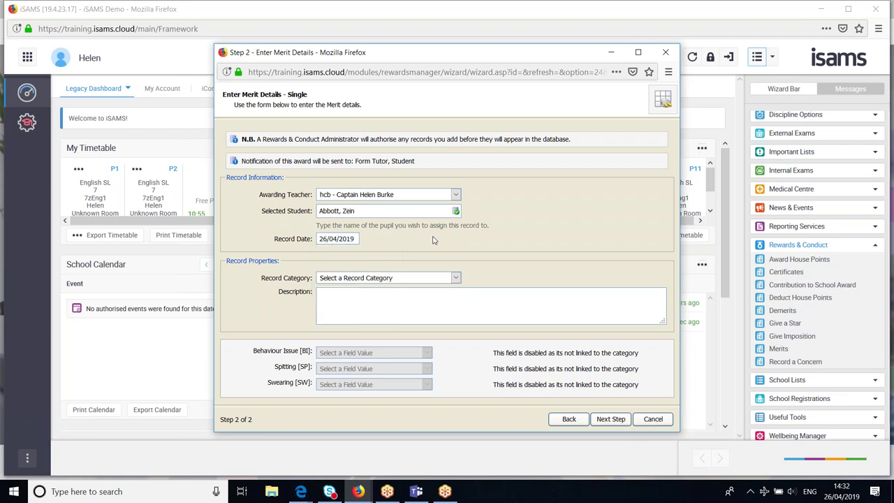
click(354, 279)
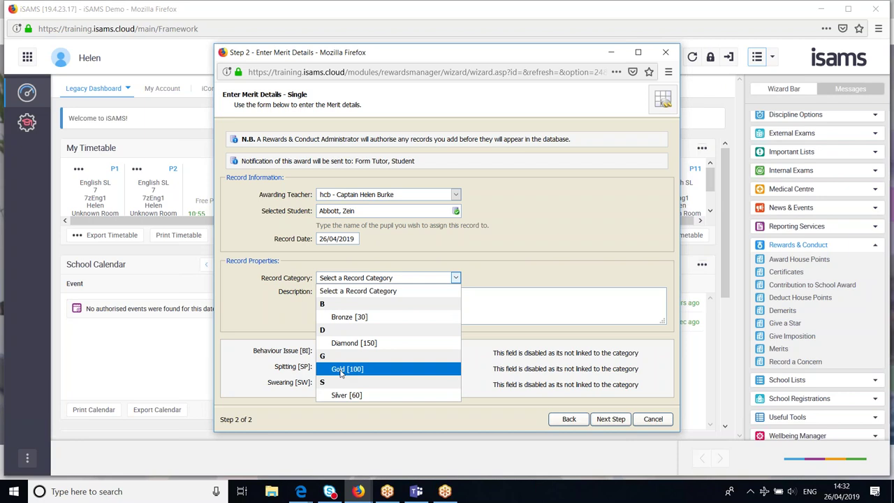
- Record a Bronze [30] merit described 'Holding a door open. This was very kind.' and submit it
click(342, 318)
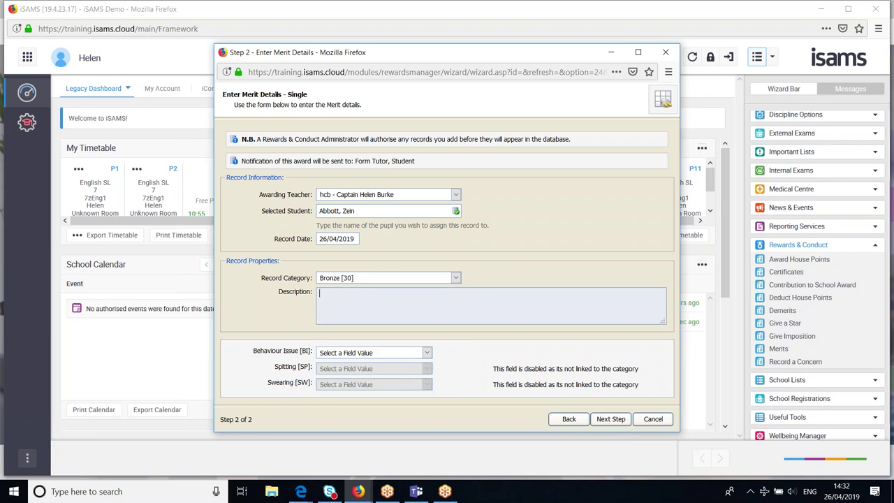
text(Holding a door open. This was very kind.)
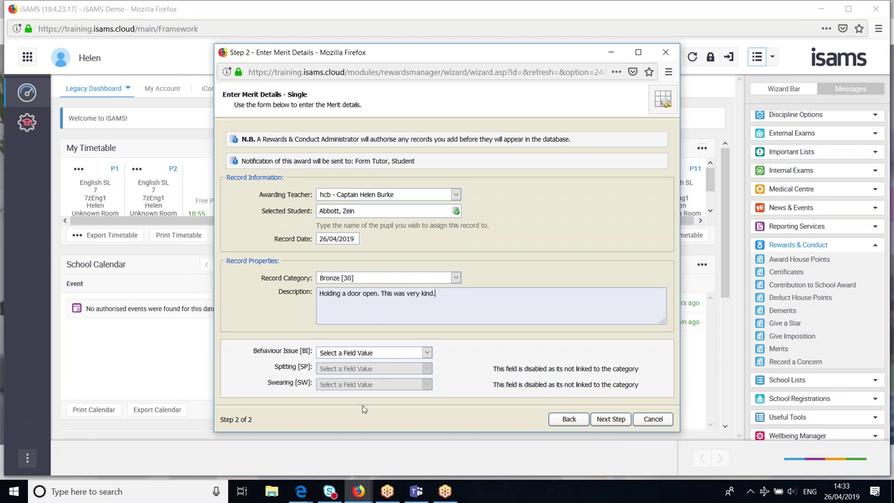
text(hbhbjhghjb)
key(BackSpace)
key(BackSpace)
key(BackSpace)
key(BackSpace)
key(BackSpace)
key(BackSpace)
key(BackSpace)
key(BackSpace)
key(BackSpace)
key(BackSpace)
click(611, 419)
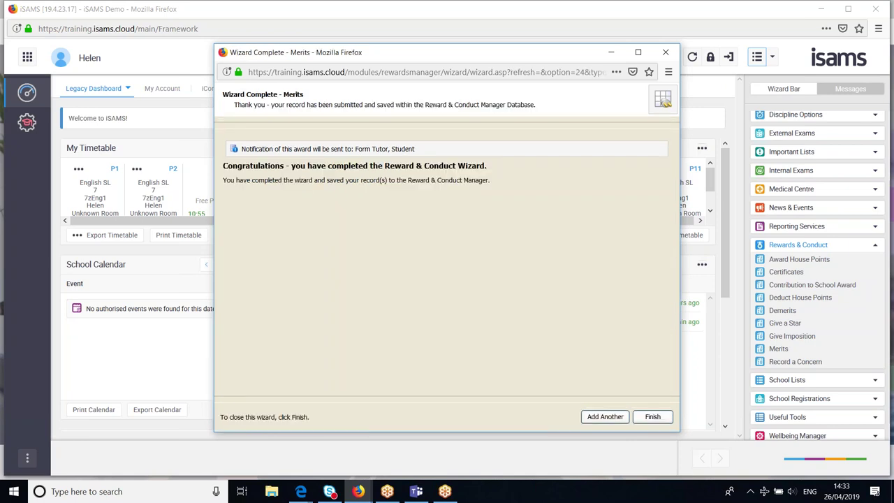
- Finish the wizard and start a new Merits entry in 'Add multiple records in one go' mode
click(652, 418)
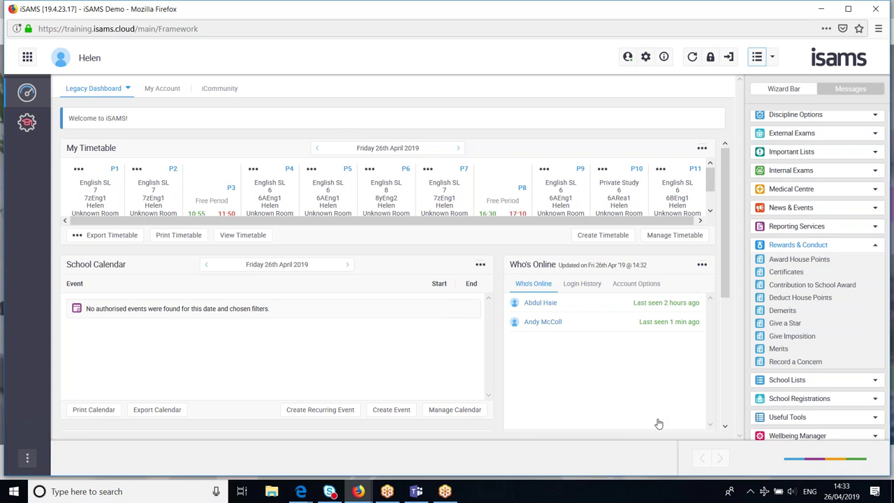
click(778, 349)
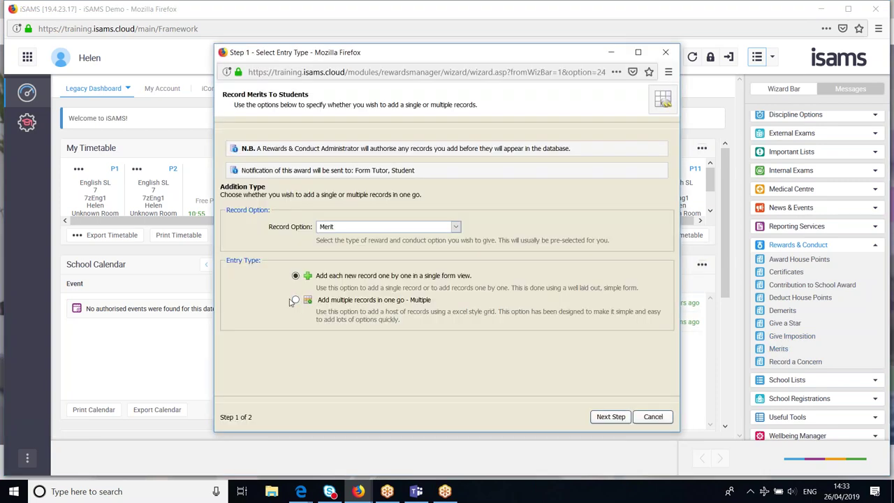
click(295, 300)
click(610, 419)
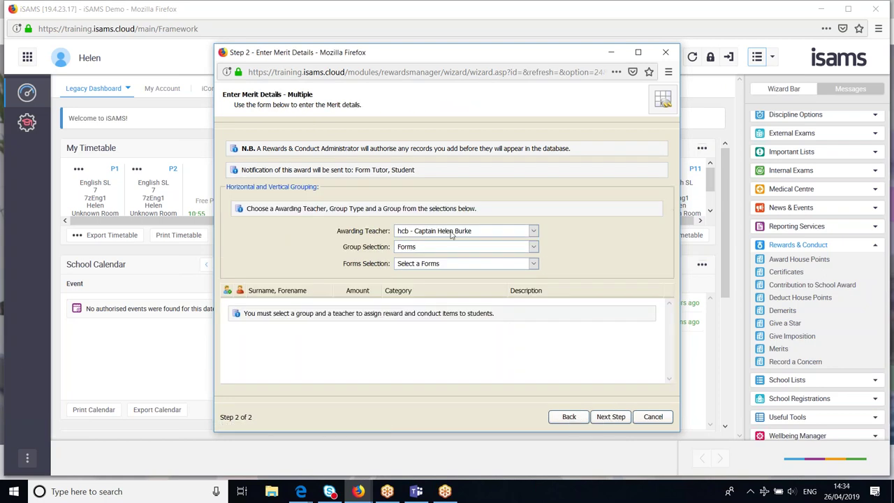
- Keep Forms as the group type and choose the Lit form to list its pupils
click(436, 249)
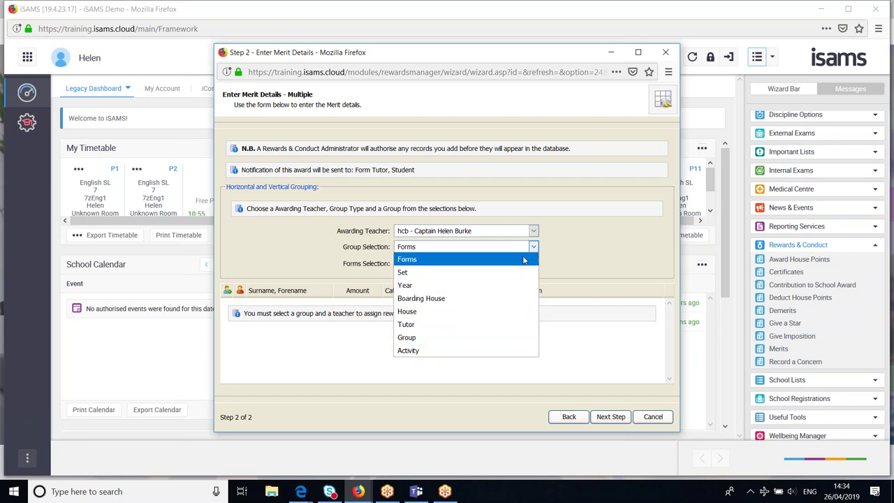
click(561, 253)
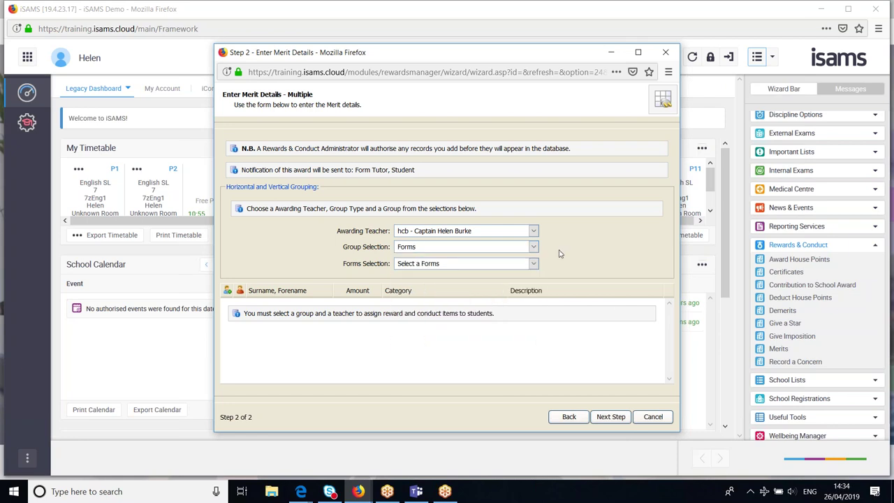
click(430, 265)
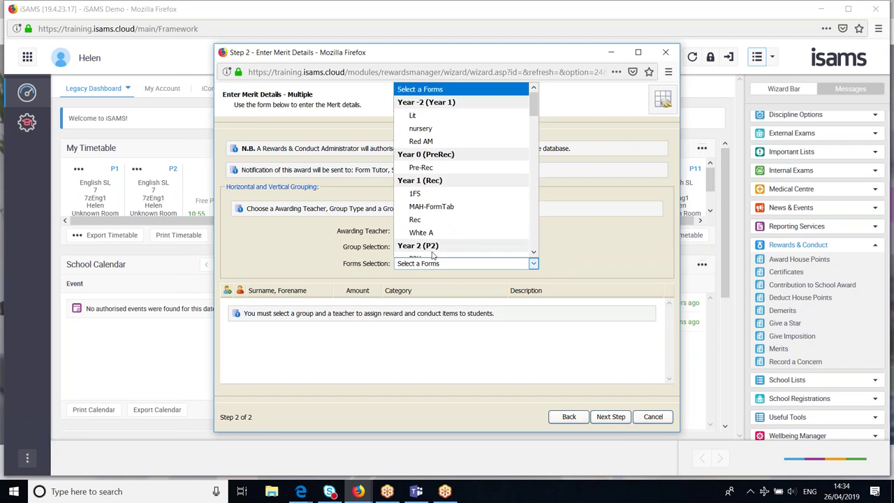
click(421, 118)
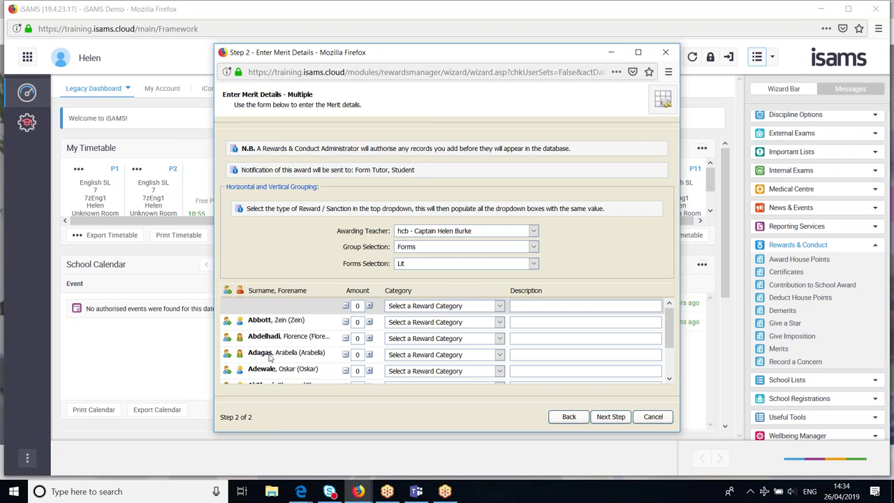
- Set every Lit pupil's reward category to Gold [100 PTS], confirming the overwrite
scroll(270, 350, down, 2)
scroll(270, 356, up, 3)
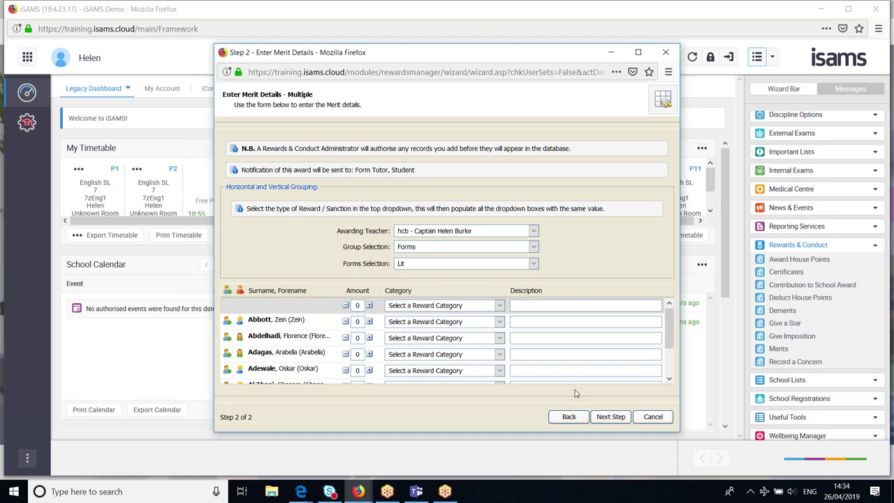
click(481, 305)
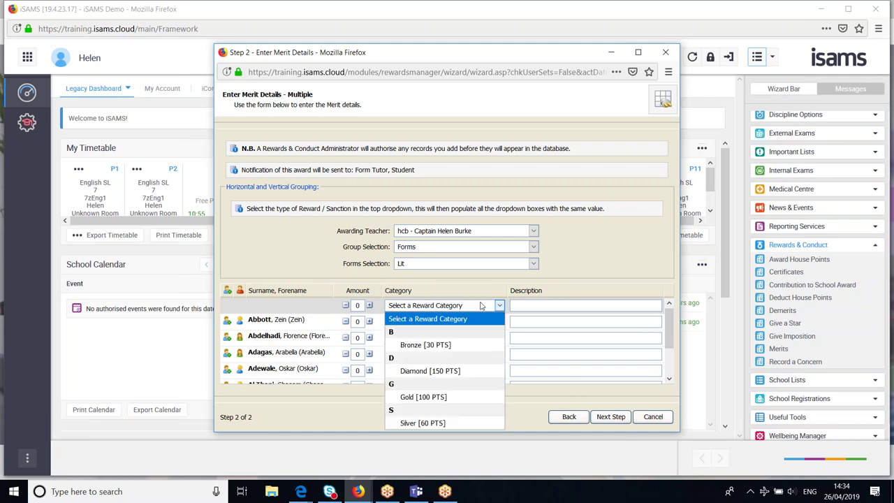
click(414, 397)
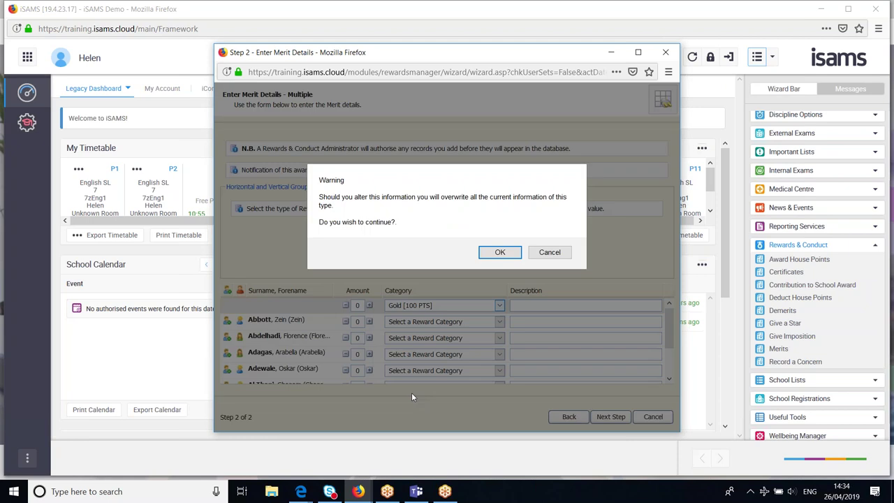
click(500, 253)
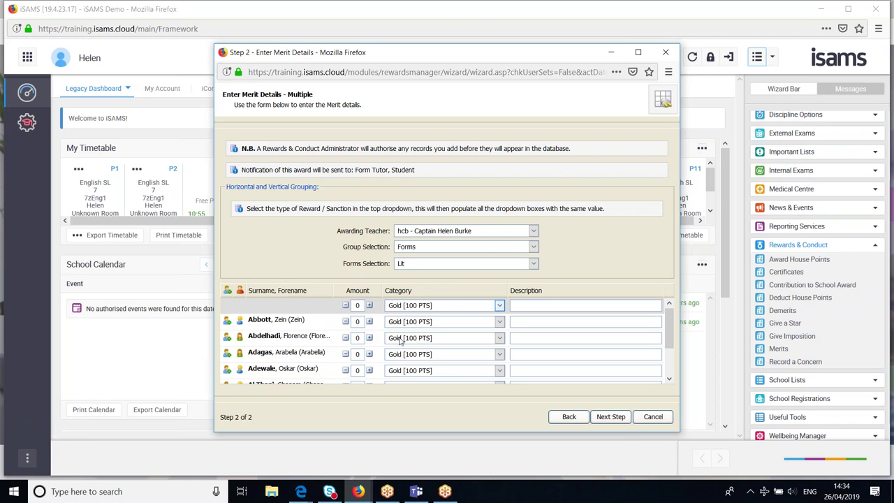
scroll(403, 377, down, 1)
scroll(403, 379, down, 1)
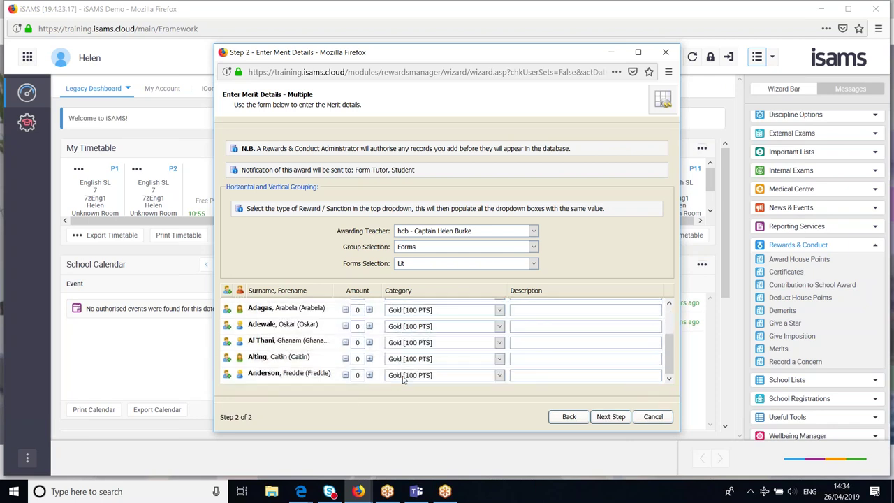
scroll(403, 380, up, 3)
click(520, 306)
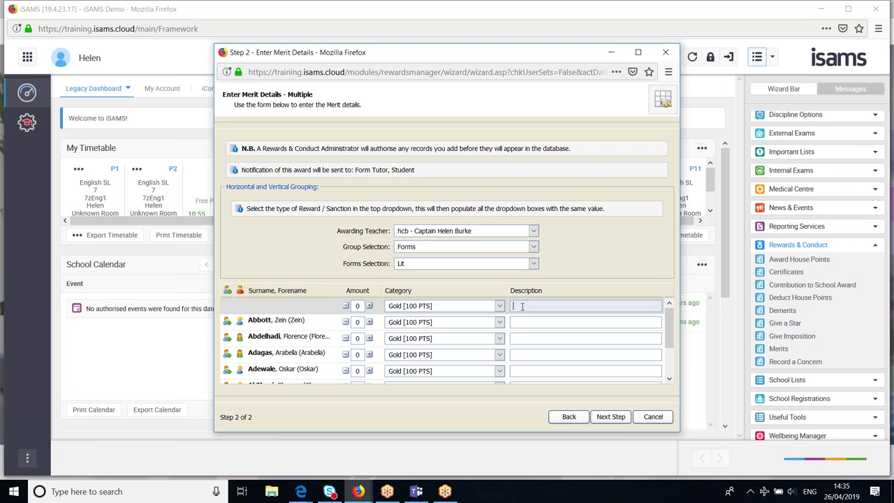
- Apply the description 'Fantastic behaviour on the school trip' to all pupils, confirming the overwrite
text(ar)
text(tastic )
text(behavio)
text(ur )
text(on the sch)
text(ool trip)
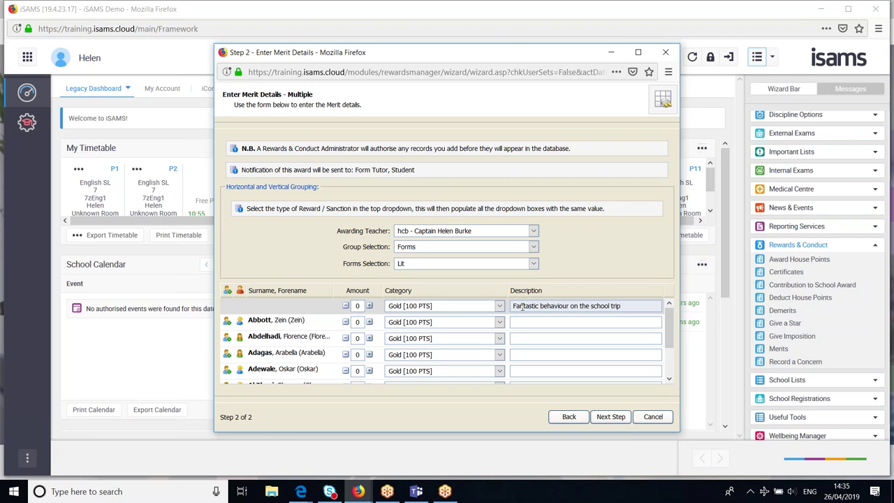
click(589, 250)
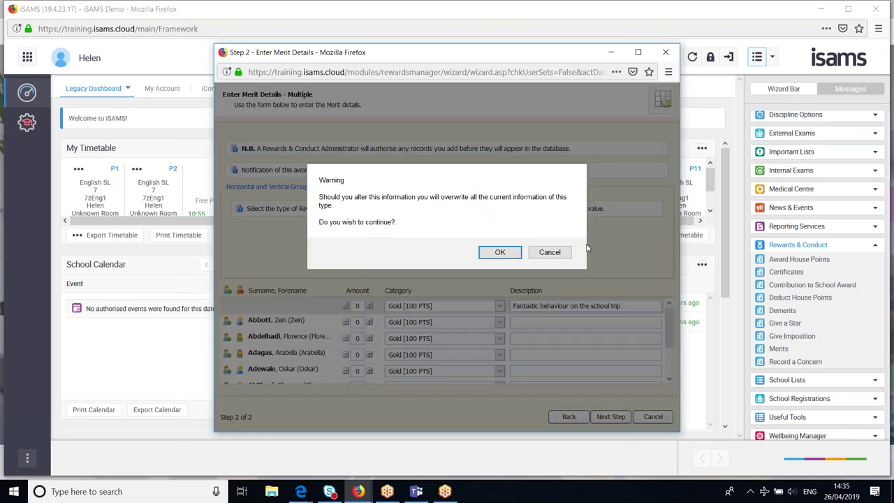
click(501, 253)
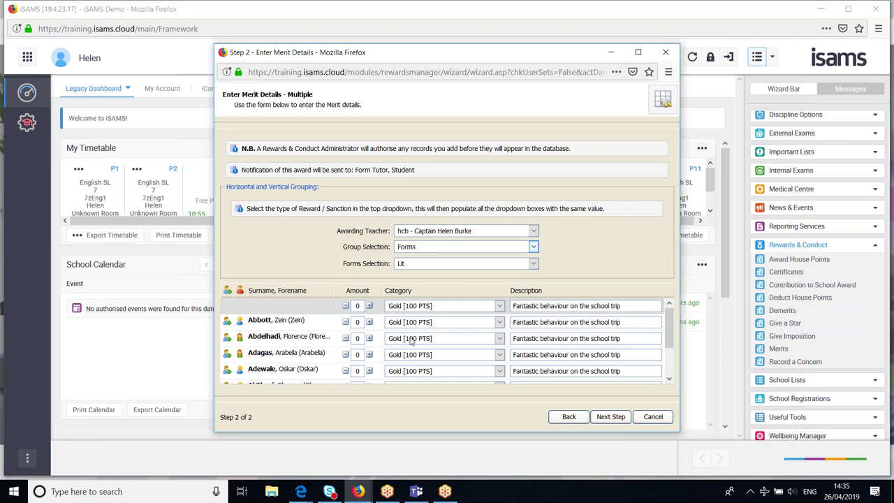
- Give every pupil one merit, reset two pupils to 0, and submit the merits
click(369, 307)
click(346, 371)
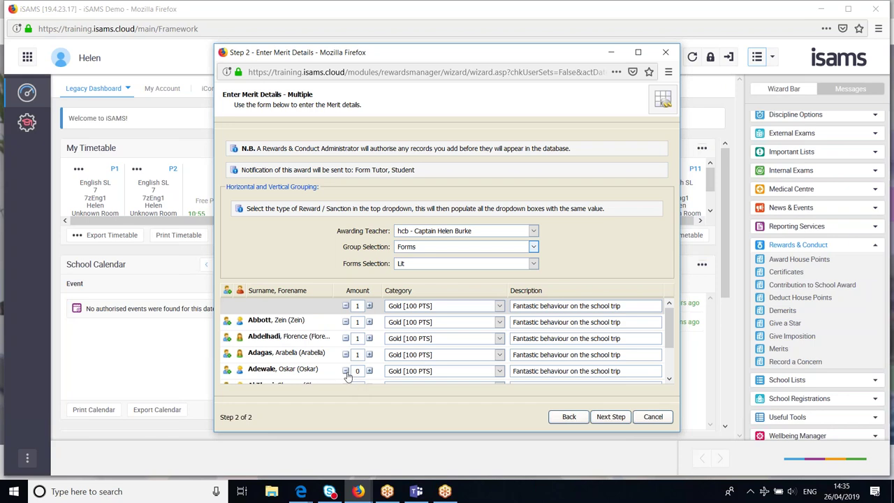
click(669, 380)
click(670, 379)
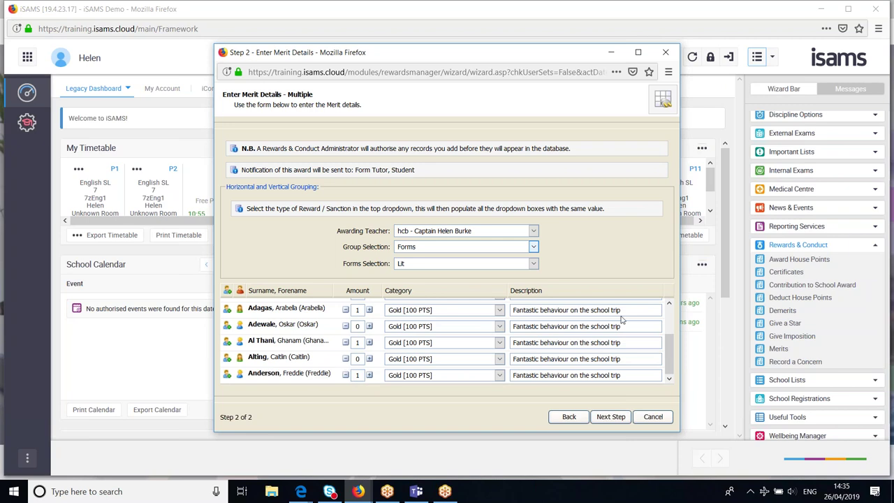
click(622, 419)
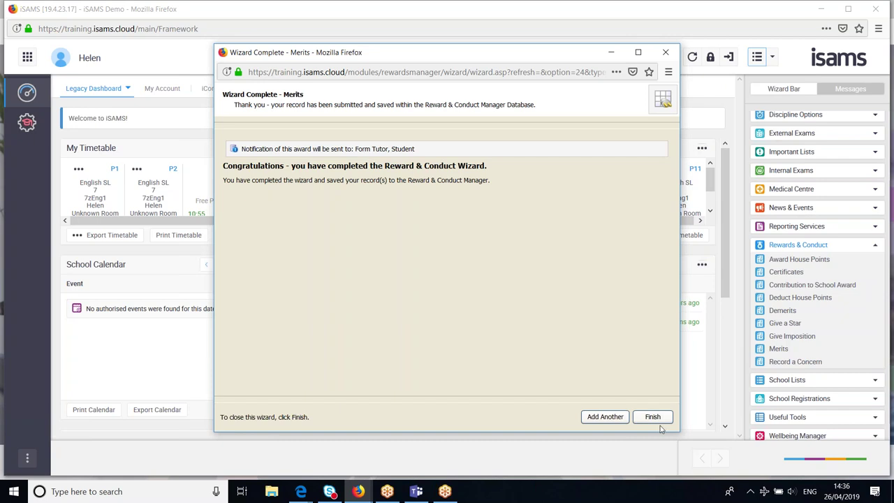
- Finish the merit wizard to return to the dashboard, collapsing Rewards & Conduct
click(652, 417)
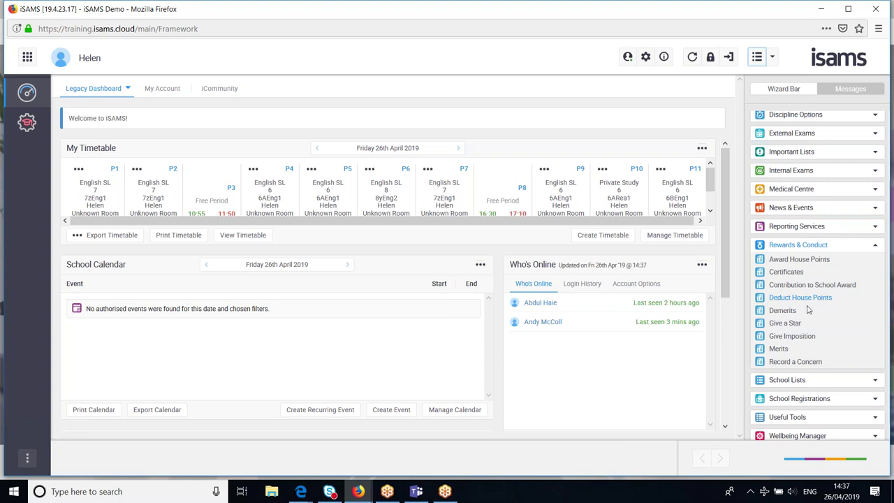
click(796, 246)
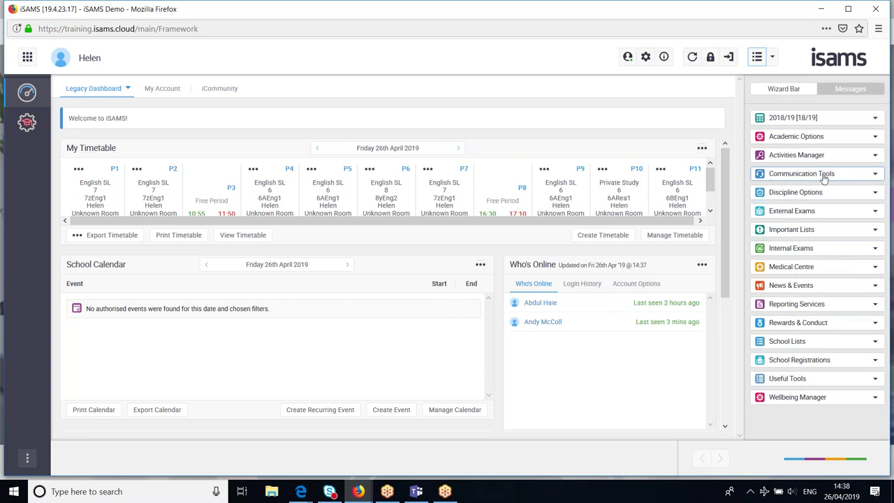
- Expand Communication Tools and launch Student Quick View Details
click(798, 179)
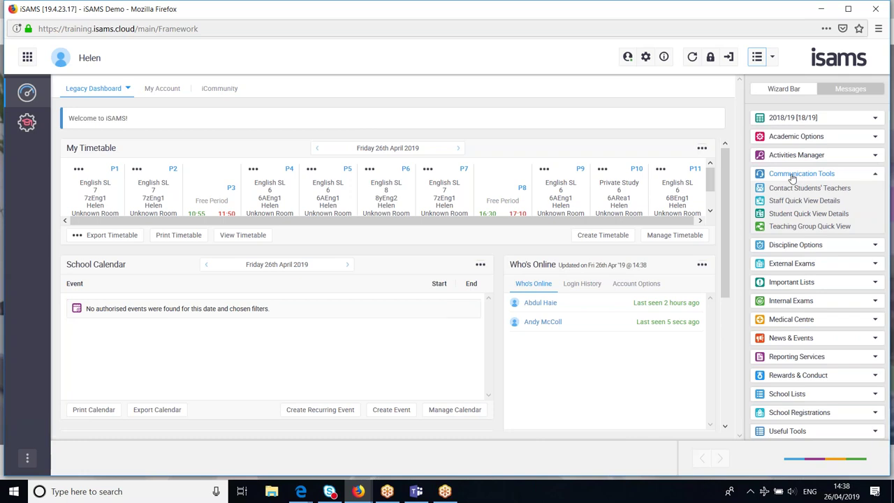
click(777, 215)
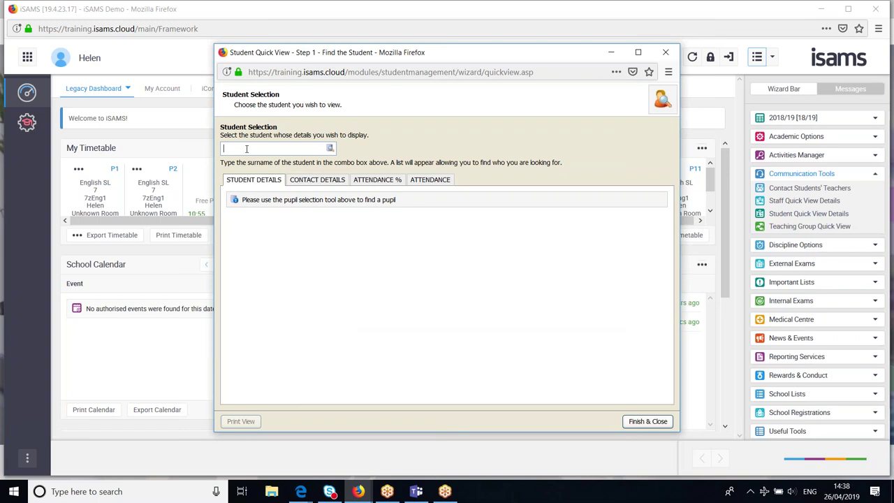
- Find the Lit form pupil by name in Student Selection and show their contact details, including parent contacts
click(247, 149)
text(vca)
key(BackSpace)
key(BackSpace)
key(BackSpace)
text(caitl)
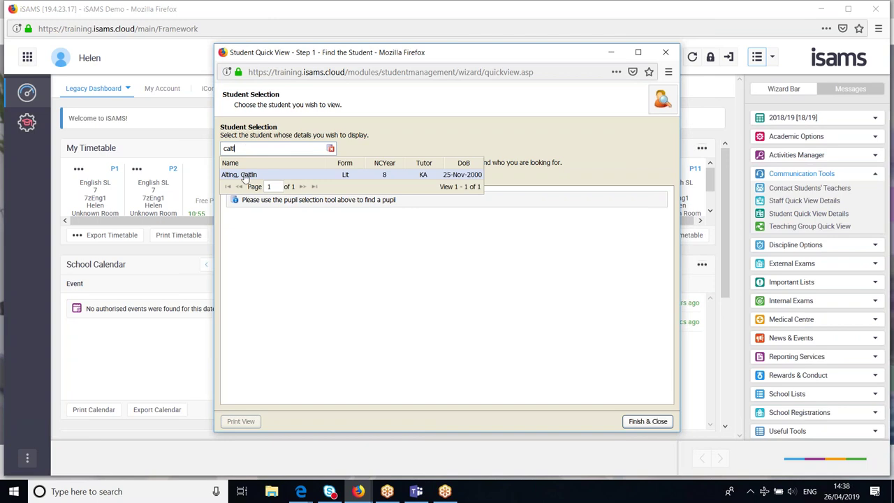
click(243, 175)
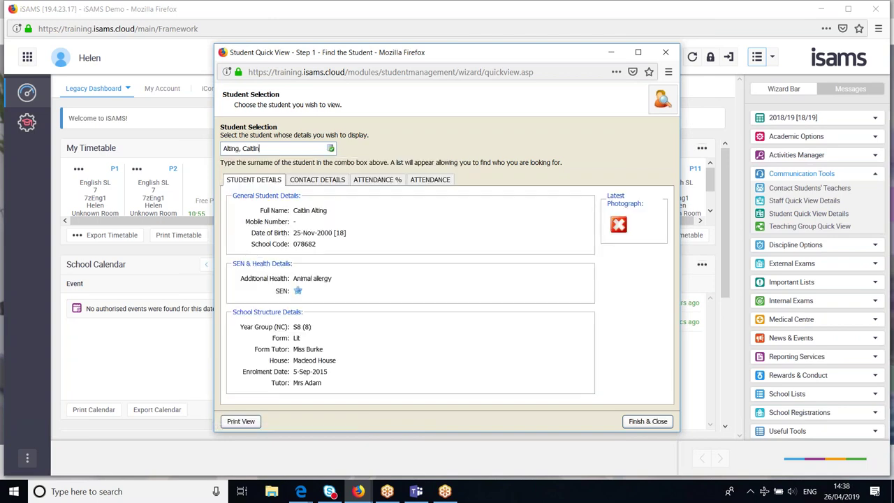
click(305, 181)
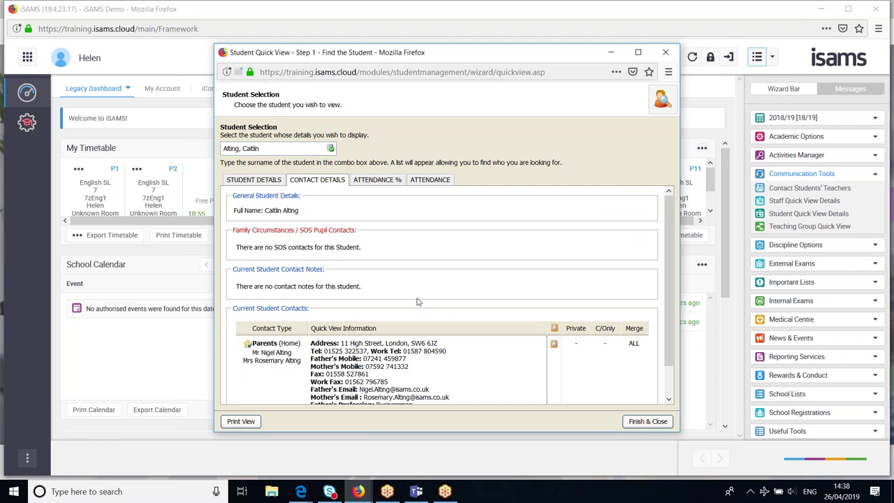
scroll(418, 300, down, 1)
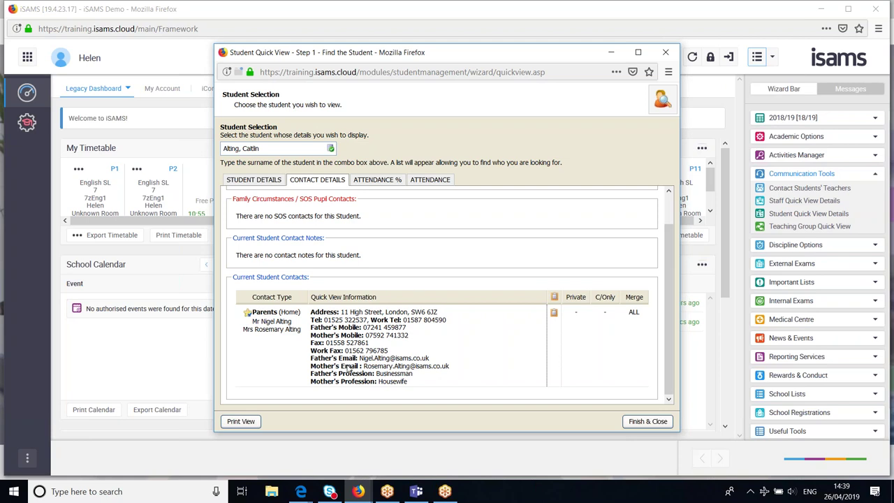
scroll(347, 374, up, 1)
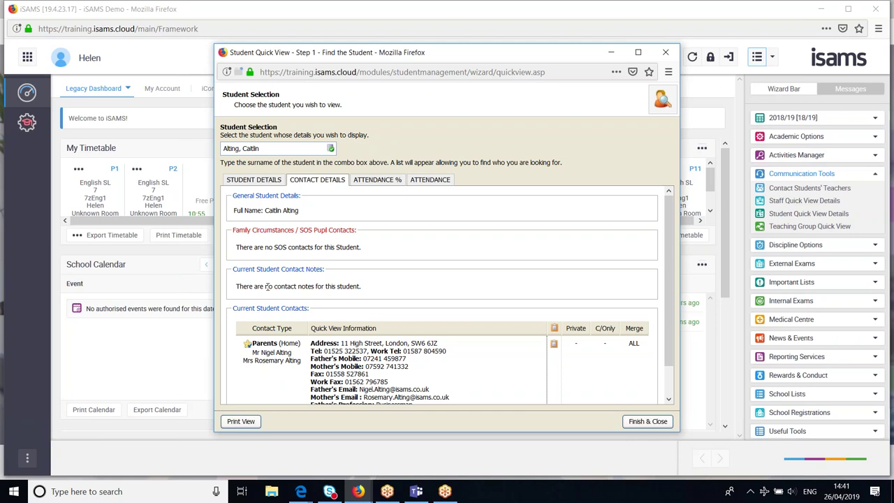
click(376, 183)
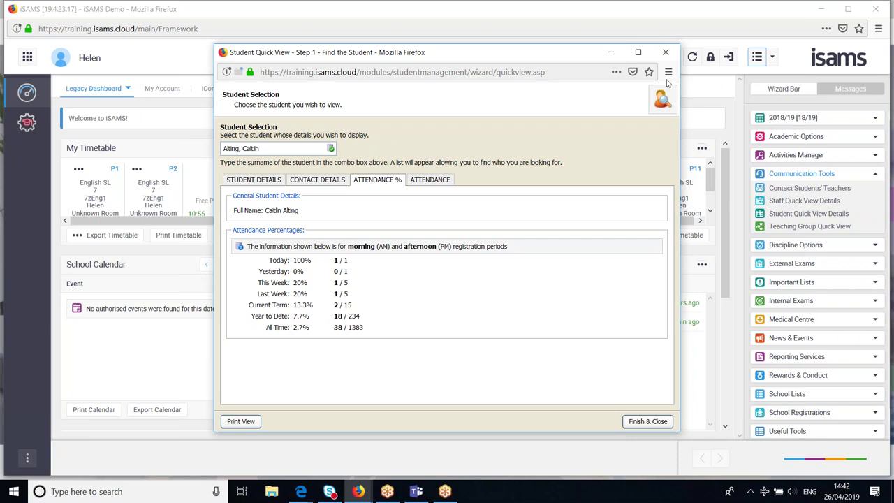
- Close the Student Quick View, collapse Communication Tools and bring up the All Modules list
click(668, 54)
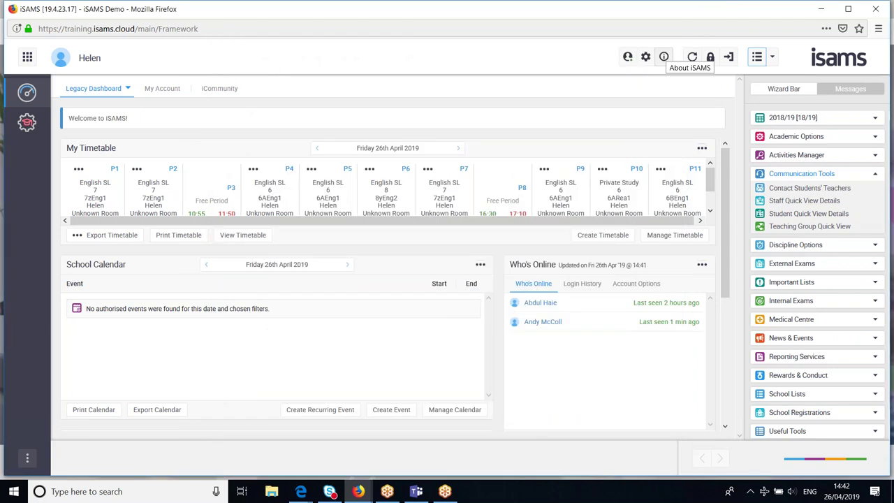
click(821, 174)
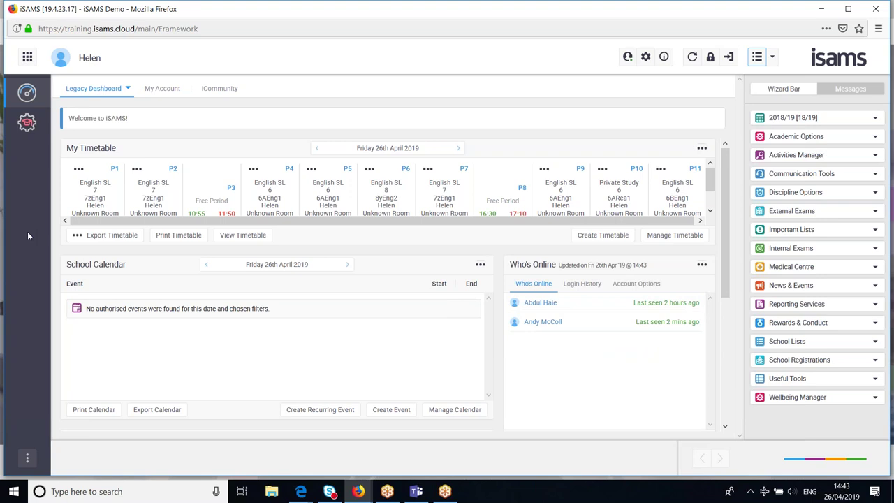
click(28, 59)
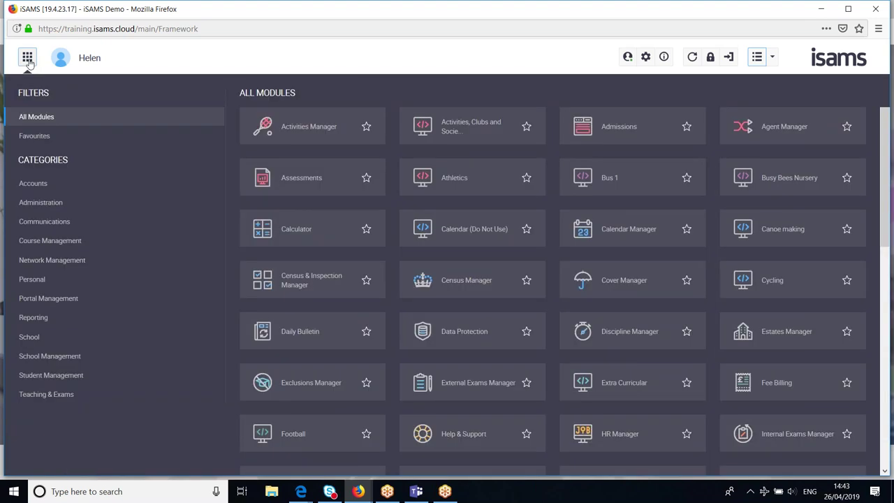
scroll(280, 205, down, 2)
scroll(279, 205, down, 1)
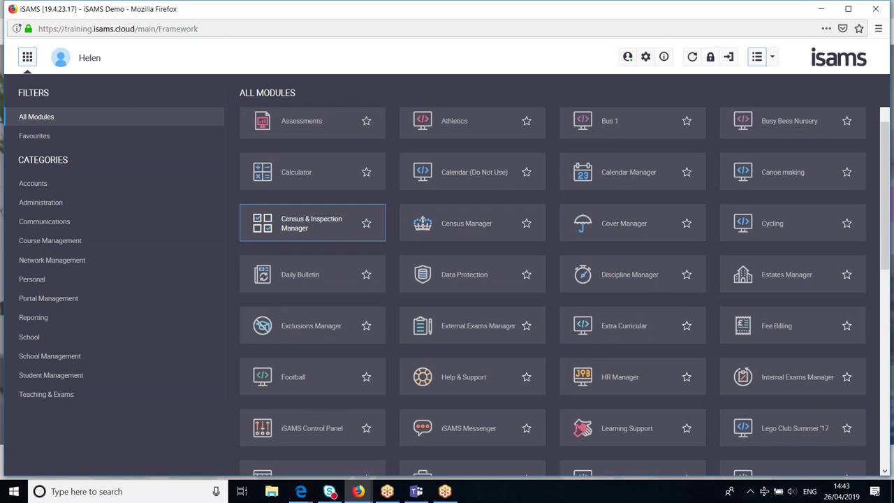
scroll(279, 205, down, 1)
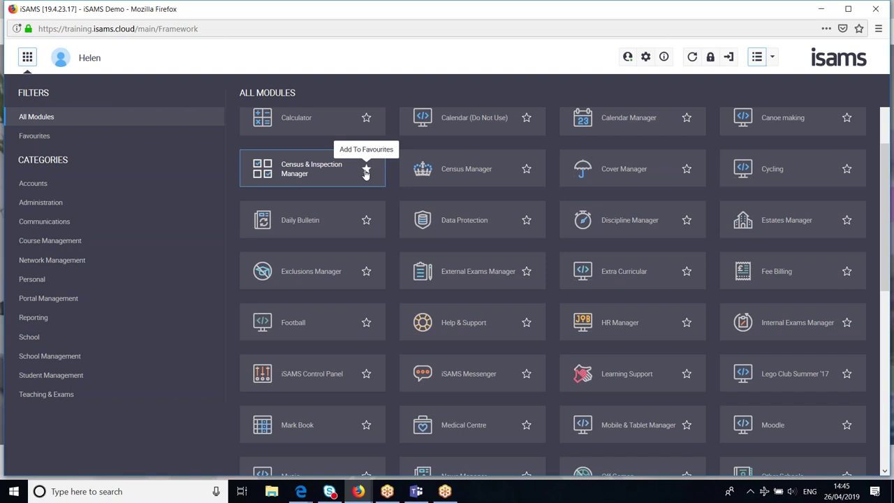
scroll(364, 174, up, 2)
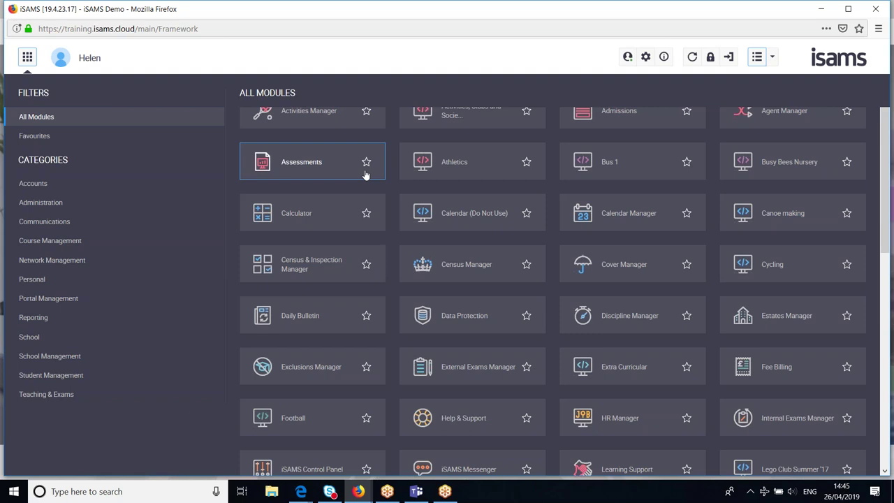
- Star the Pupil Profiles, Reports and Assessments tiles as favourites, then close All Modules
scroll(365, 173, down, 3)
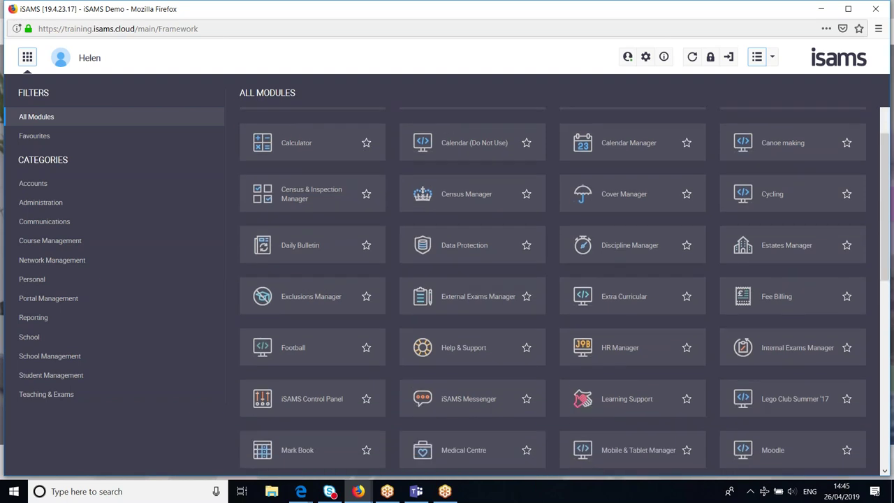
scroll(366, 155, down, 1)
scroll(366, 155, down, 2)
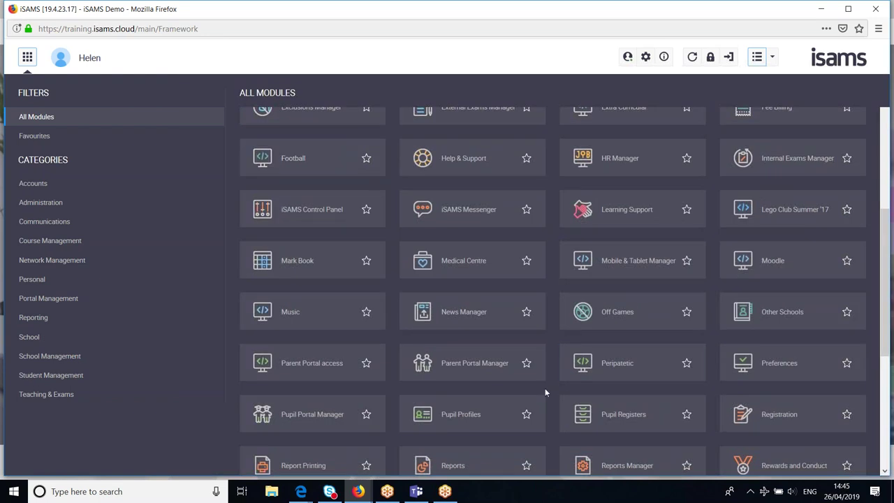
click(526, 415)
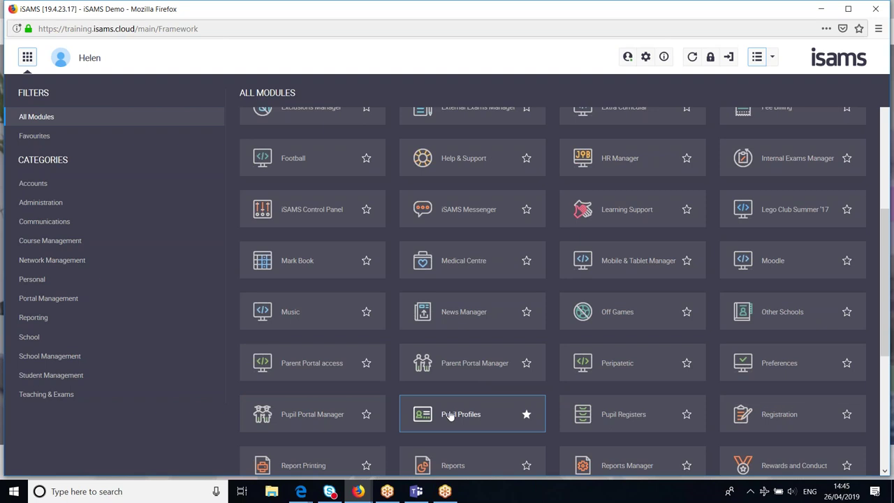
scroll(451, 415, down, 1)
scroll(450, 415, down, 2)
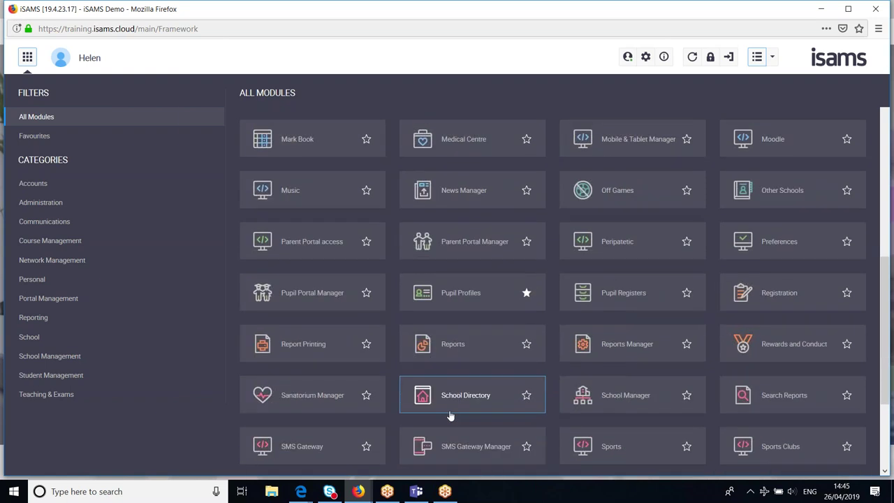
click(526, 344)
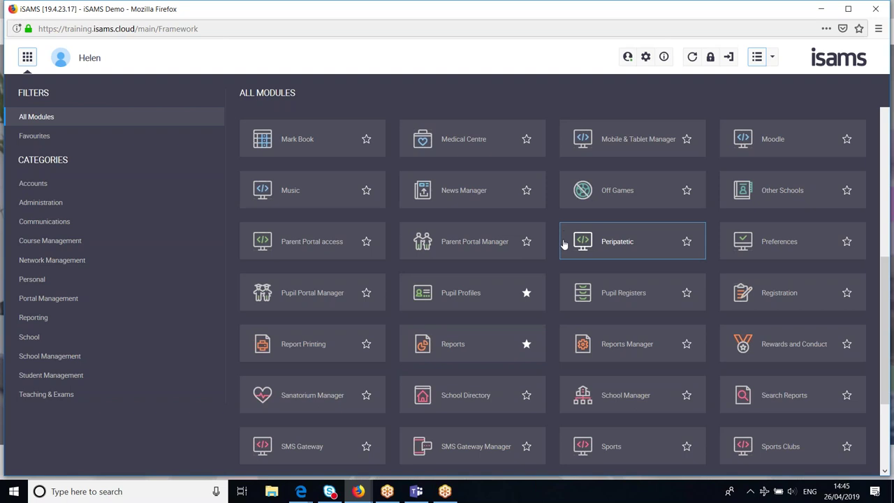
scroll(618, 319, down, 1)
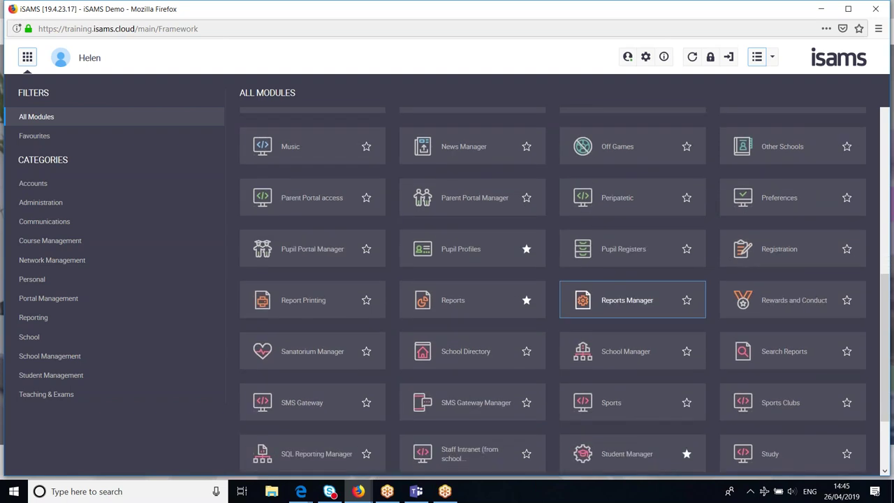
scroll(617, 308, up, 10)
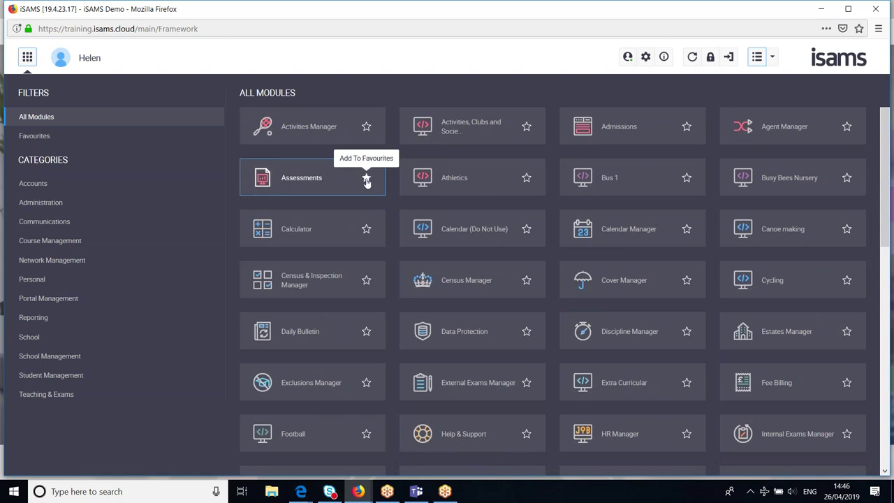
click(366, 178)
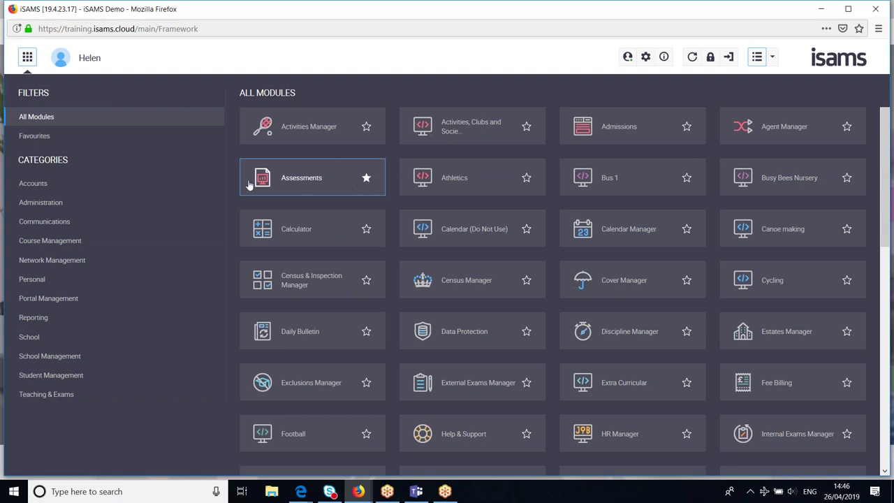
click(28, 57)
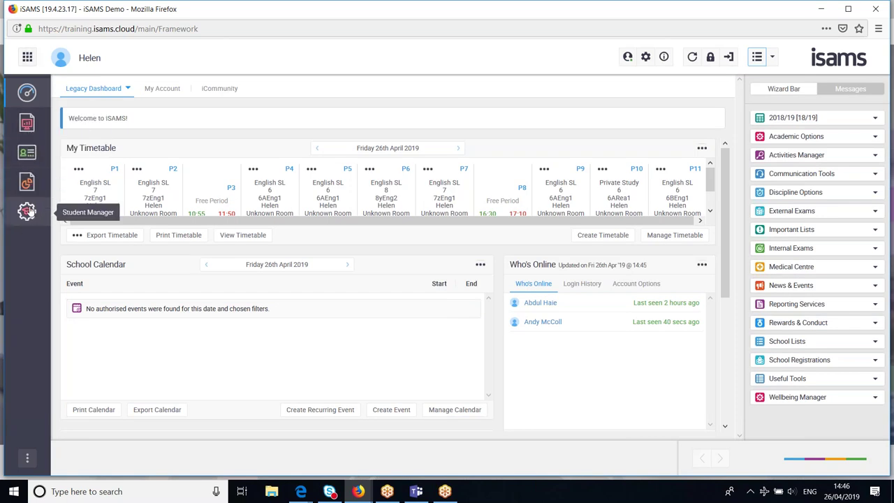
- Launch Pupil Profiles from the sidebar, landing on its Find Students search page
click(25, 153)
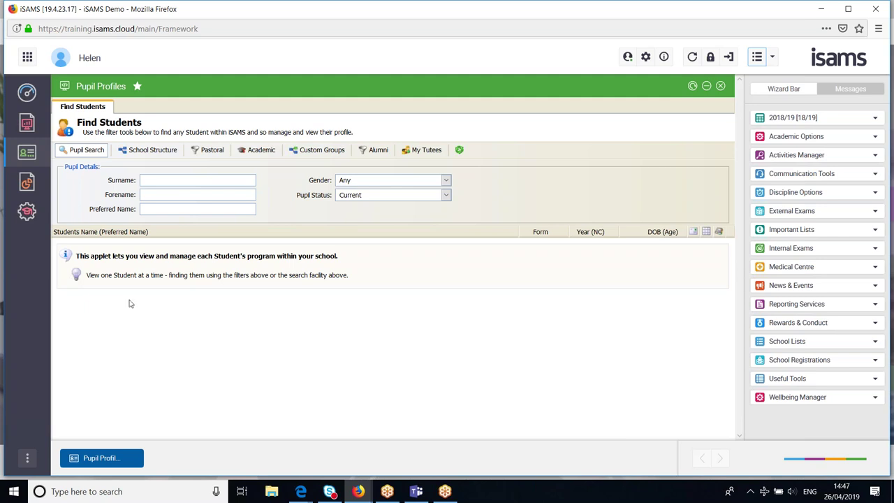
- Run a Pupil Search by surname that lists three matching pupils (3 Boys, 0 Girls)
click(160, 150)
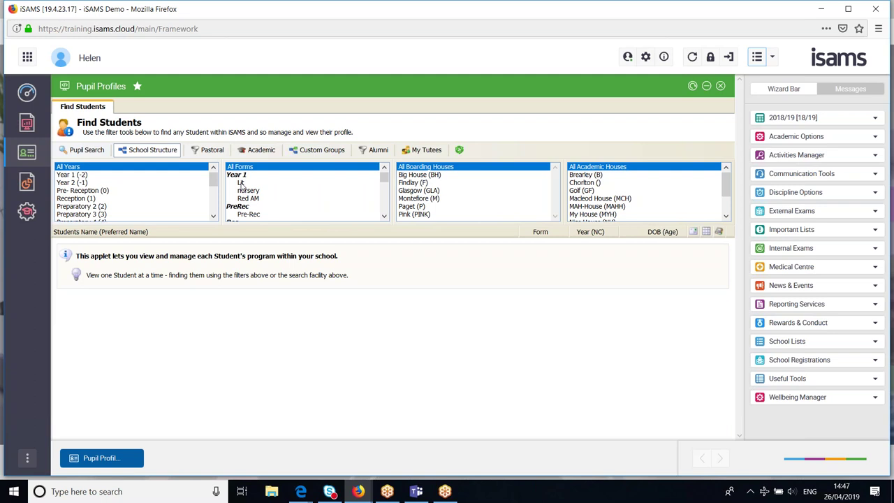
click(86, 150)
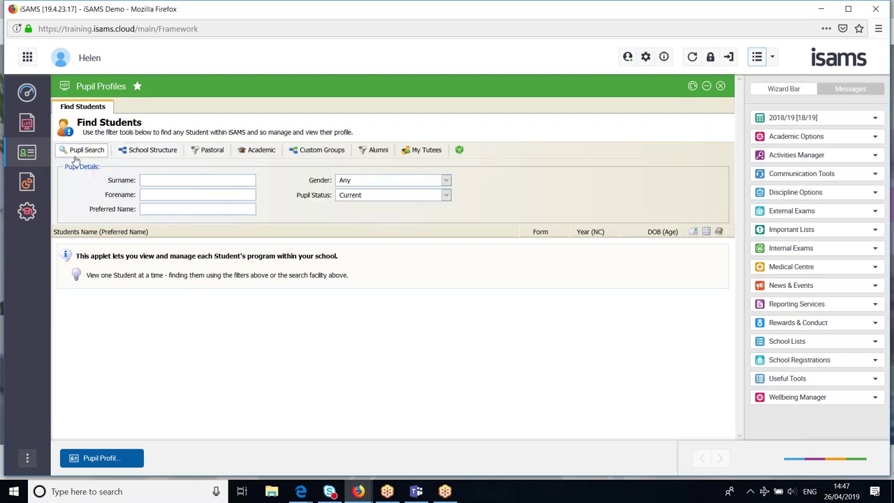
click(150, 180)
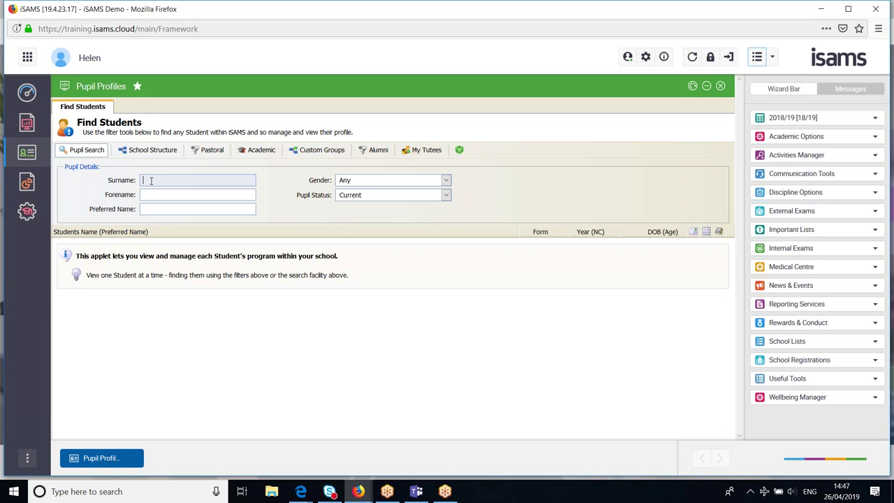
text(abbot)
key(Return)
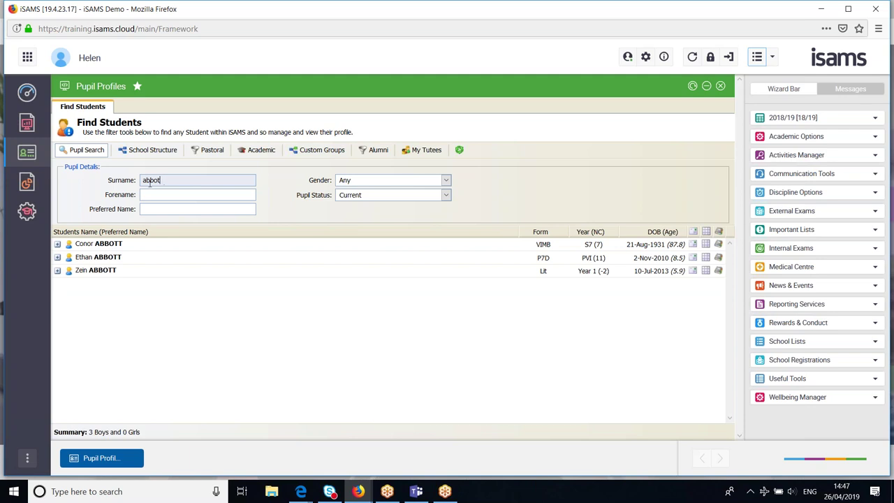
- Load the third matching pupil's core profile, then close Pupil Profiles back to the dashboard
click(90, 272)
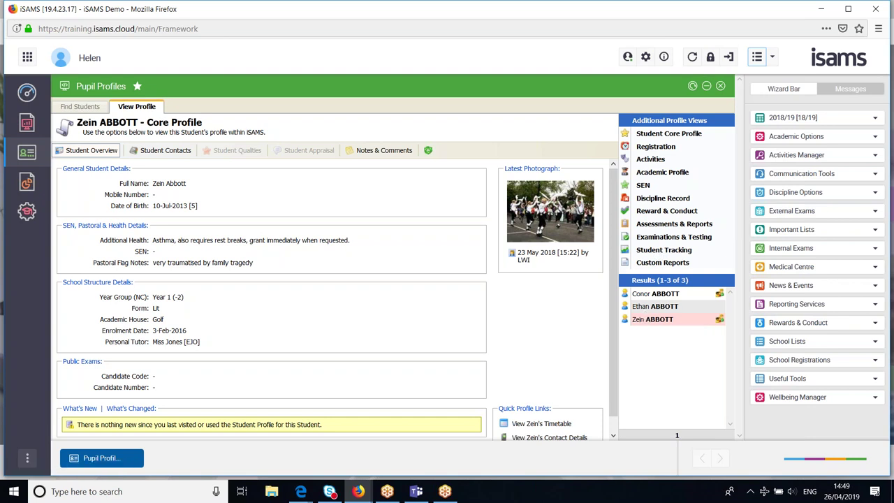
click(719, 86)
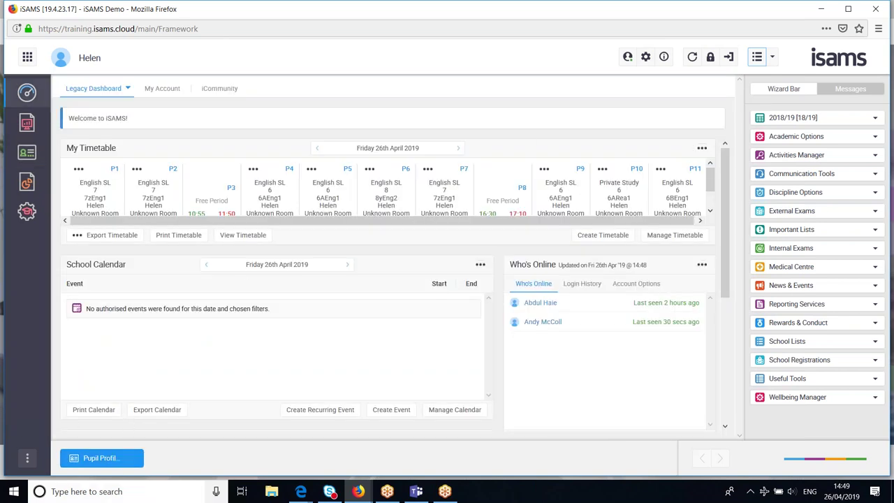
- Restore the minimised Pupil Profile to show the third pupil's Core Profile again
click(98, 458)
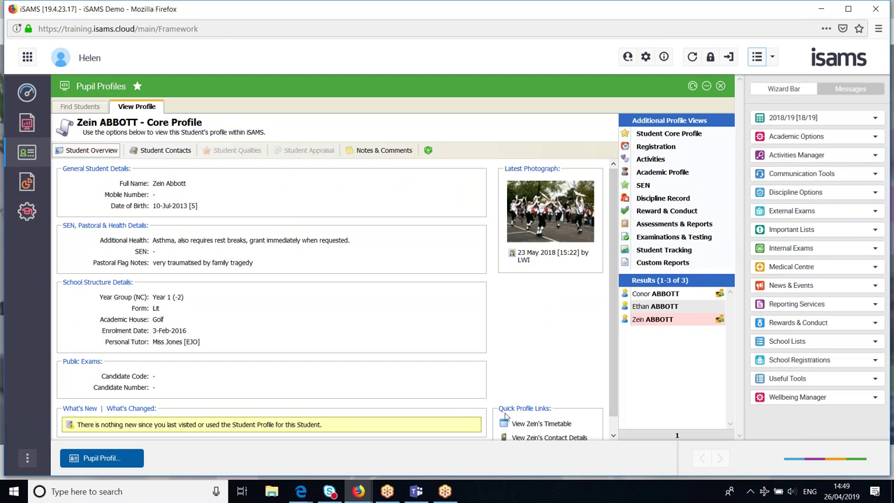
- Open Assessments at its OAS Home page, then switch back to the pupil's Core Profile
click(26, 123)
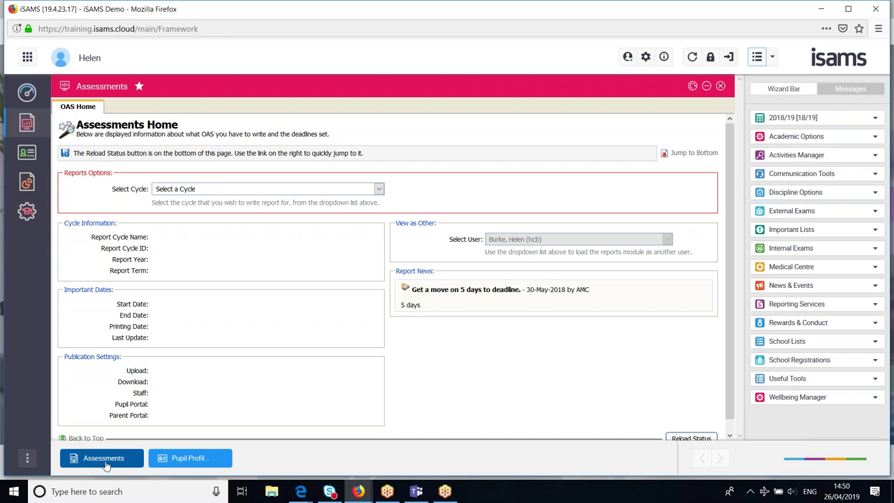
click(188, 458)
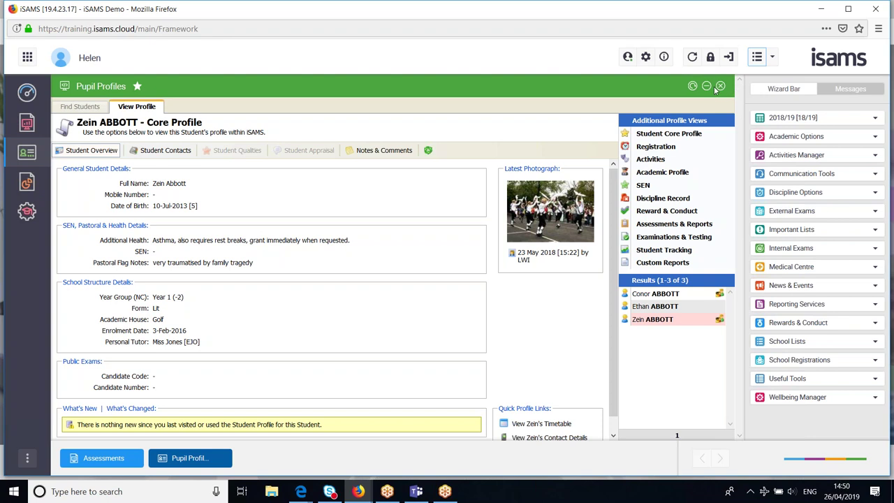
- Close the Pupil Profiles and Assessments panels, returning to the Legacy Dashboard
click(721, 85)
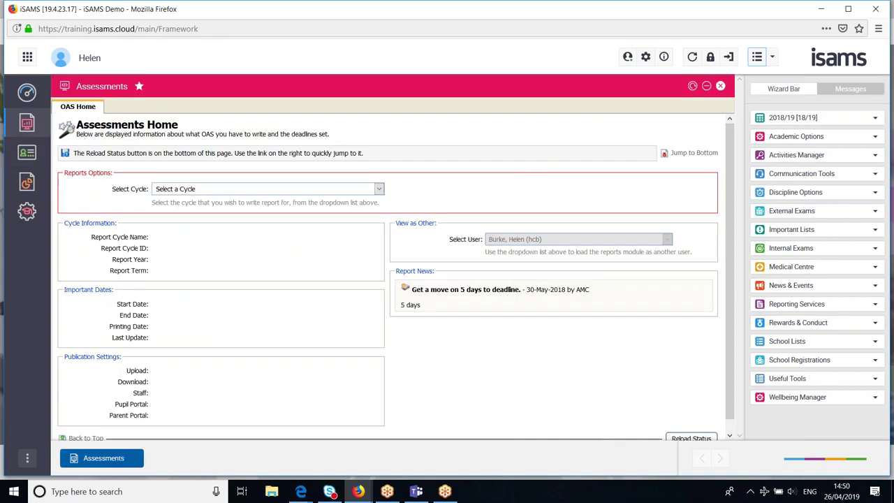
click(720, 85)
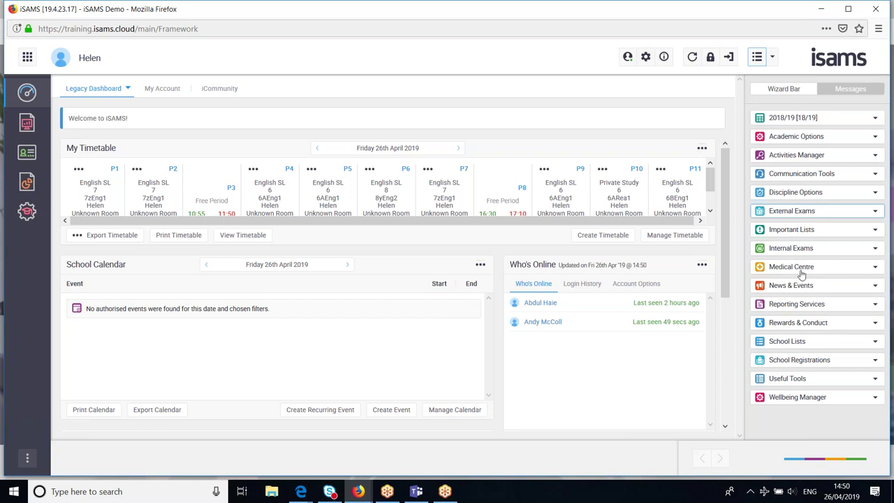
- Start School Lists > Forms Lists with Lit (hcb) [LS] ticked and advance to Step 2
click(787, 344)
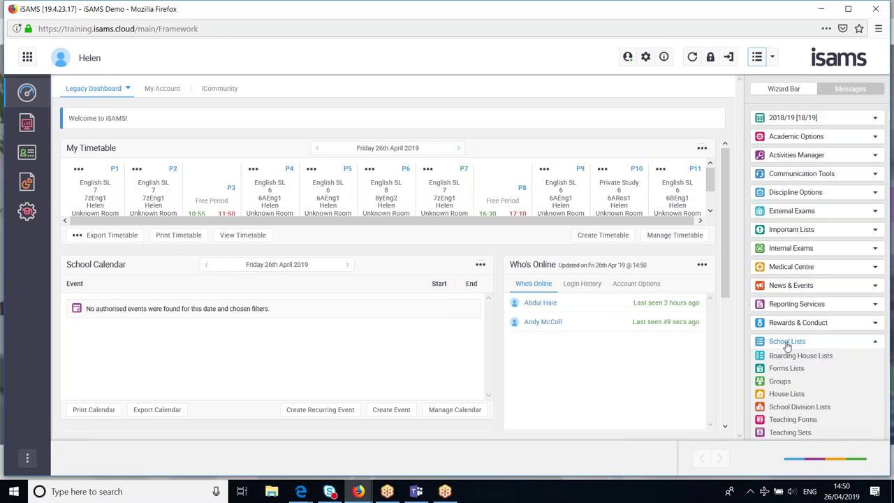
click(786, 370)
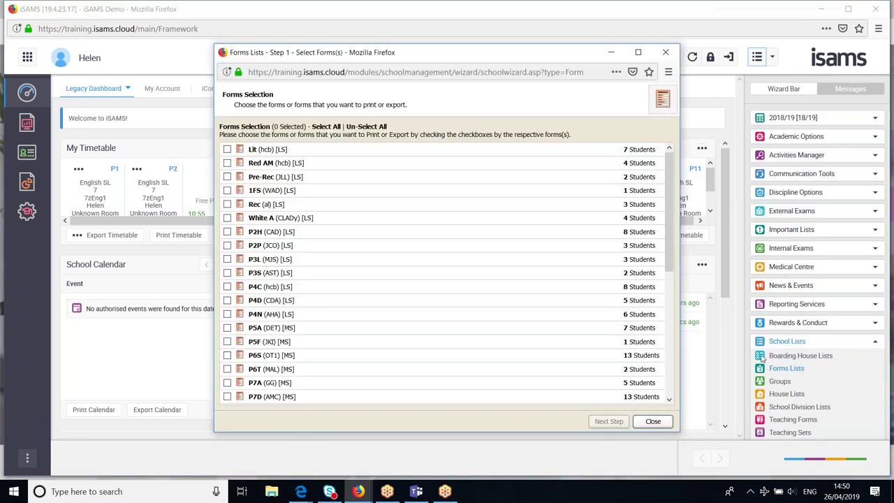
click(227, 150)
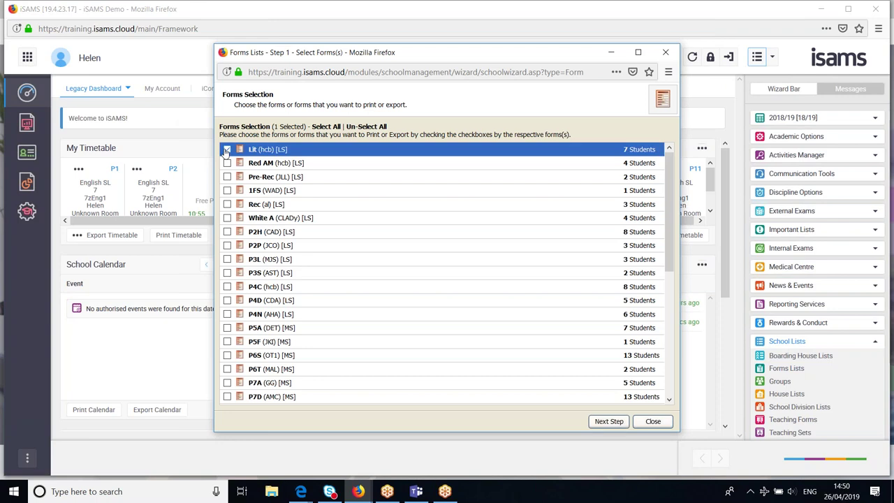
click(607, 422)
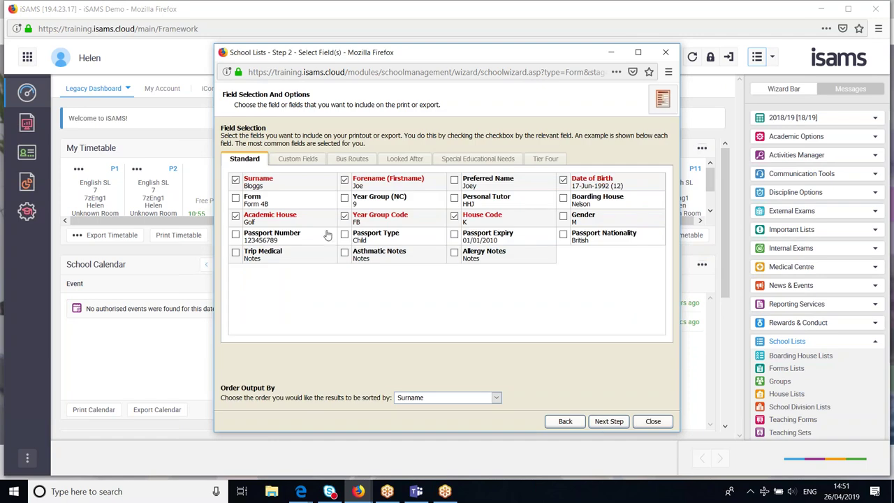
- Drop Academic House, Year Group Code and House Code from the list, and add Preferred Name
click(236, 216)
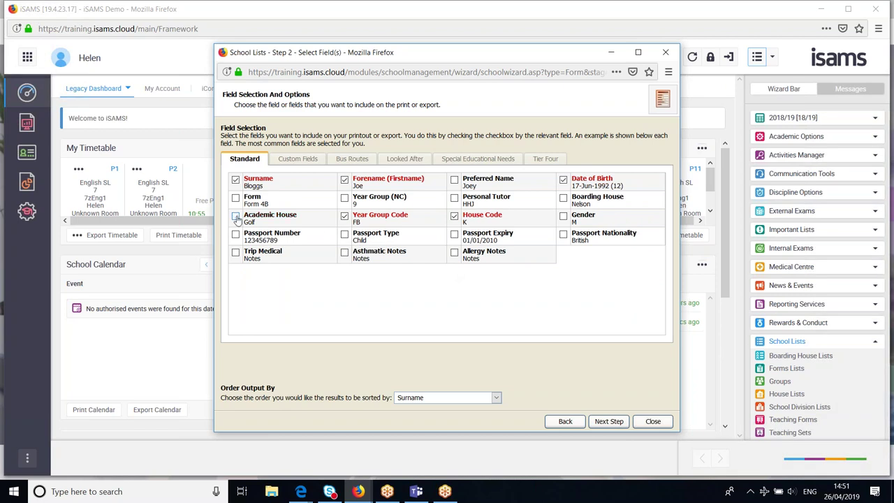
click(345, 216)
click(454, 216)
click(455, 181)
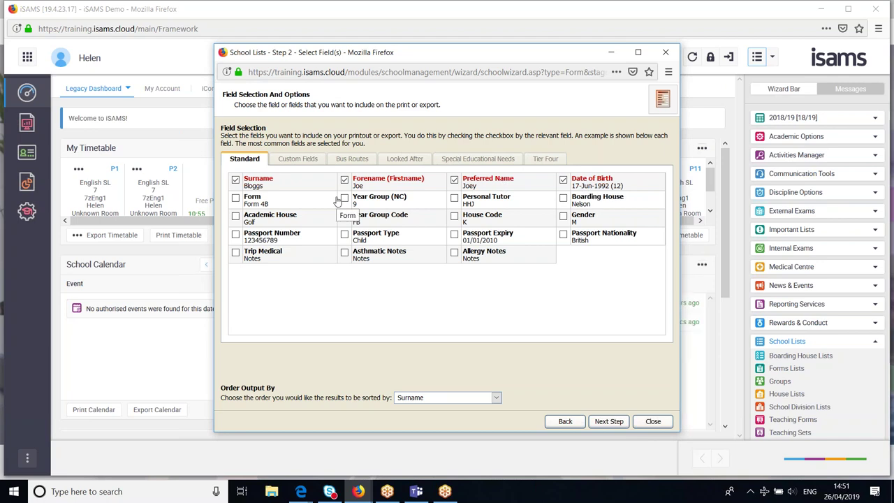
- Include the Student Photo Gallery and generate the Lit Forms List on screen
click(620, 422)
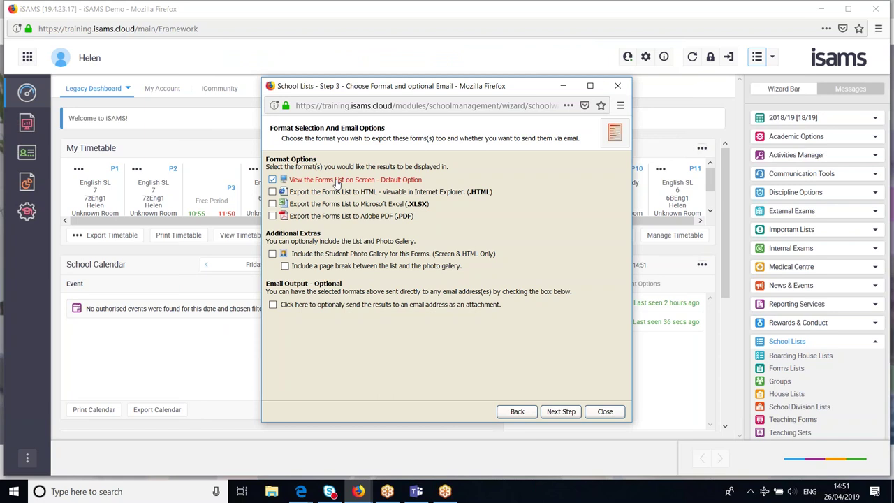
click(273, 253)
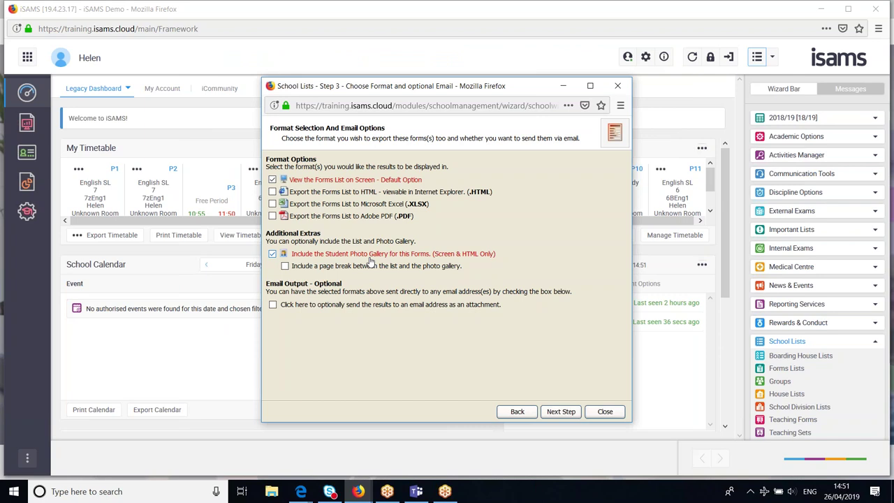
click(560, 411)
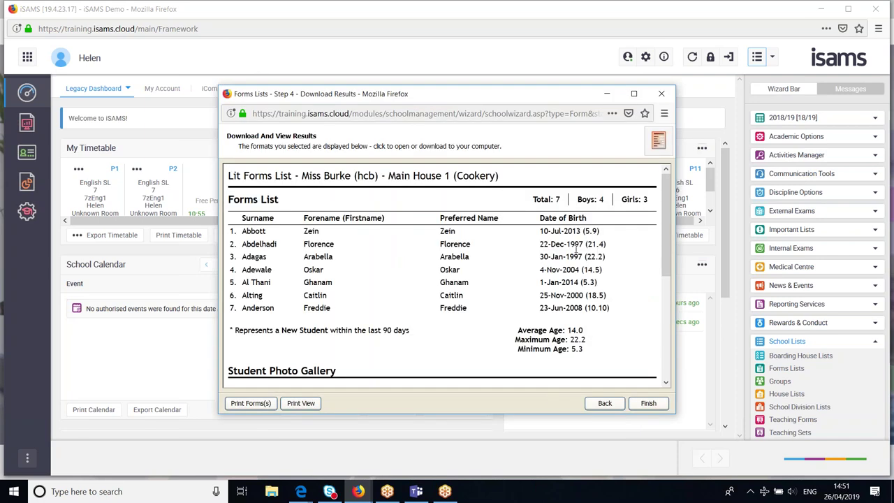
- Scroll down the Lit Forms List results to the Student Photo Gallery
scroll(577, 249, down, 5)
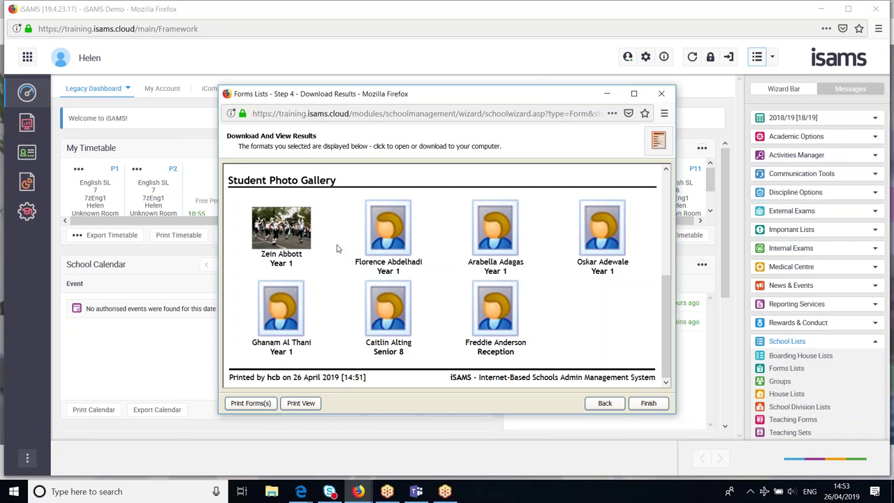
- Close the forms list results and start a Contact Students' Teachers email
click(661, 94)
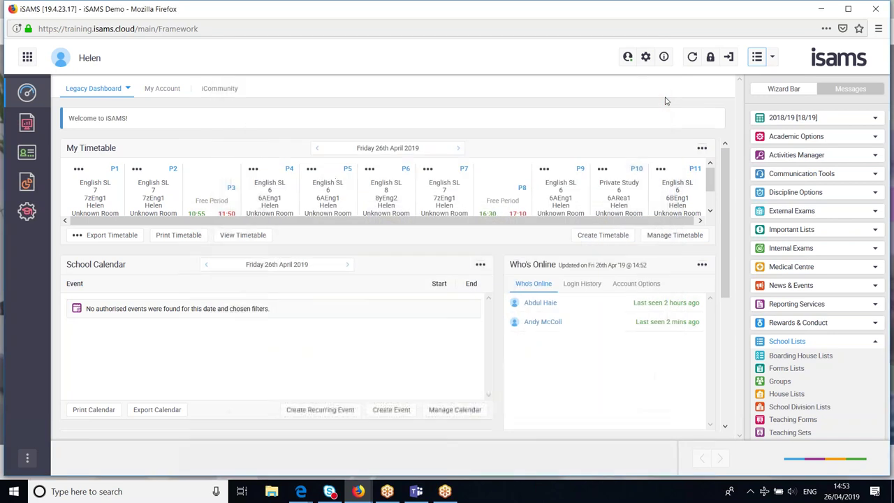
click(781, 174)
click(786, 188)
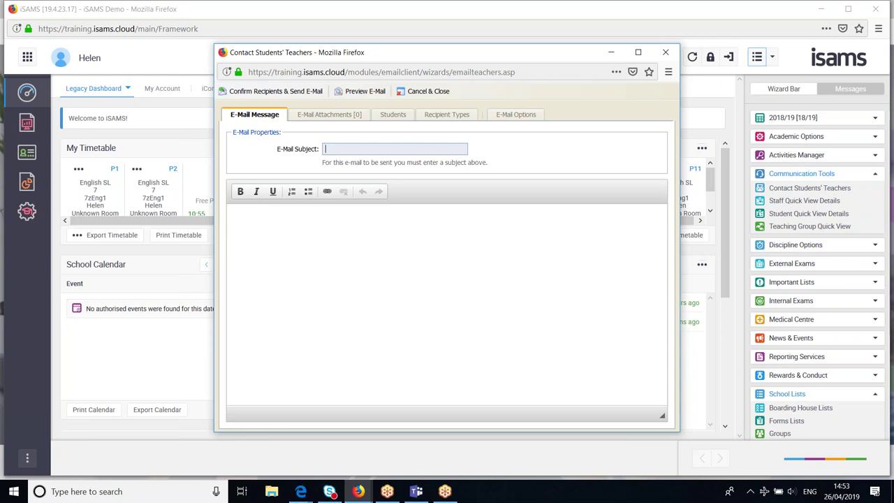
- Give the email a subject saying the pupil's goldfish died and the message 'He is very sad, be nice'
text(Zein)
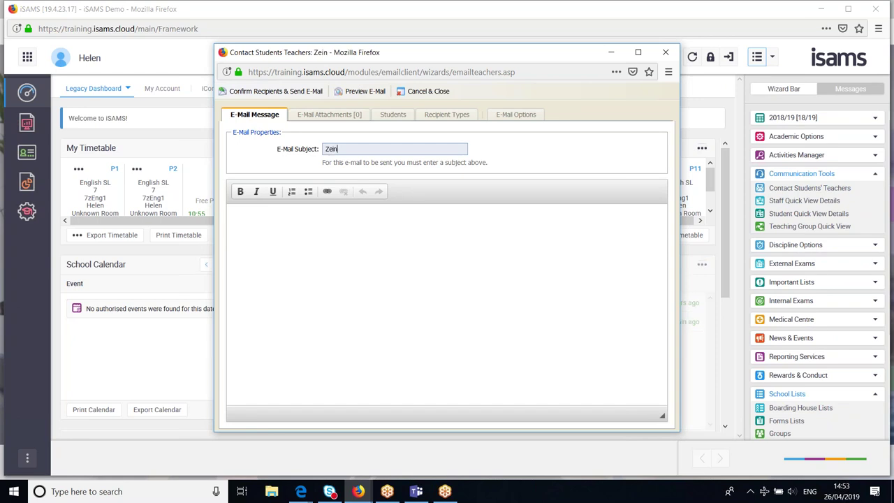
text('s G)
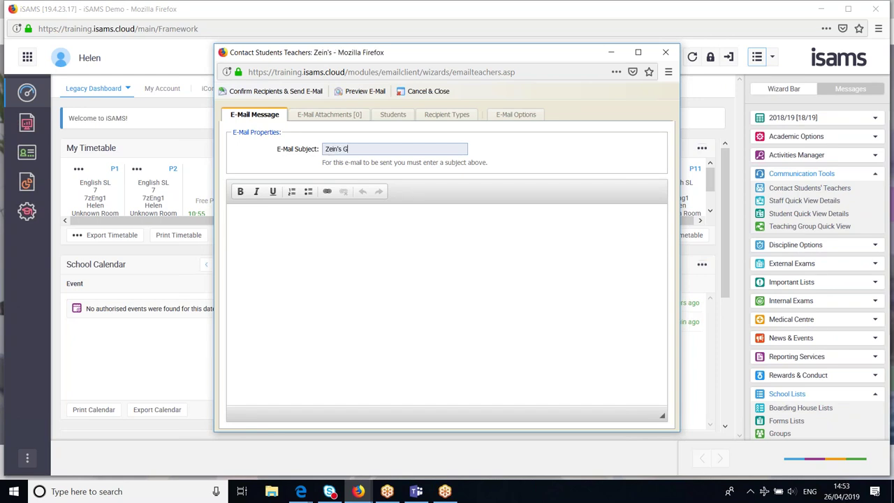
text(oldf)
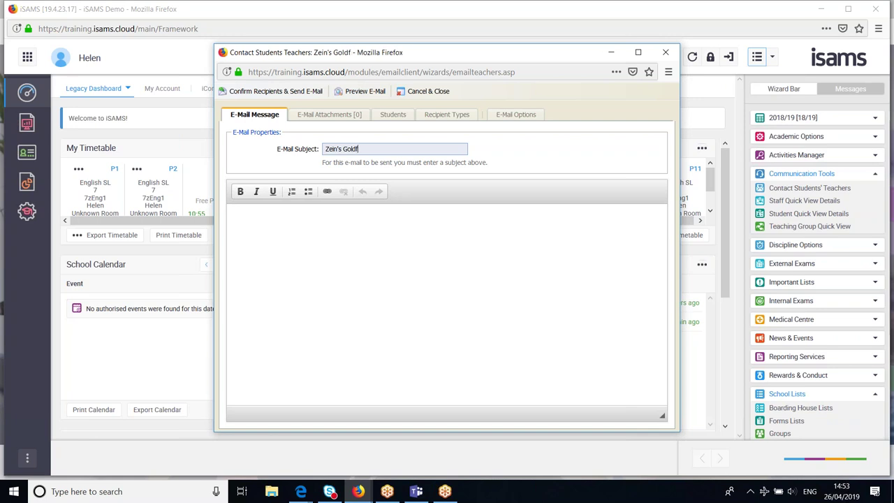
text(ish died)
click(239, 221)
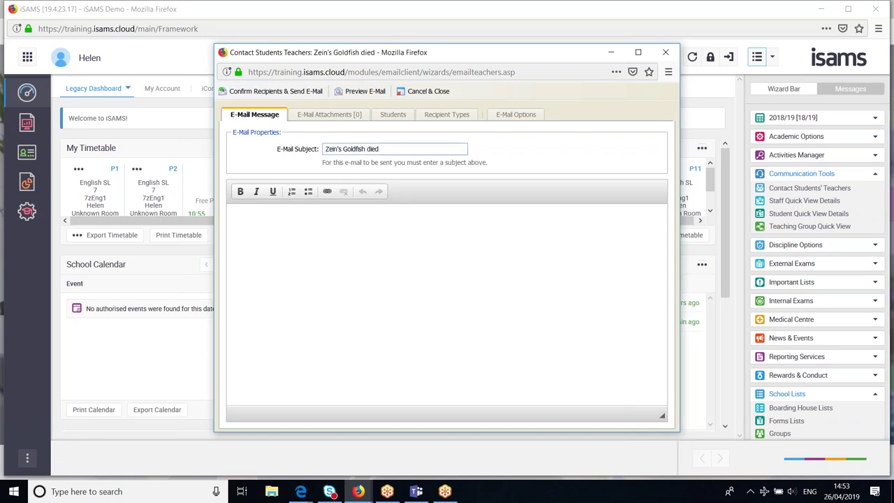
text(He is very sad, be nice.)
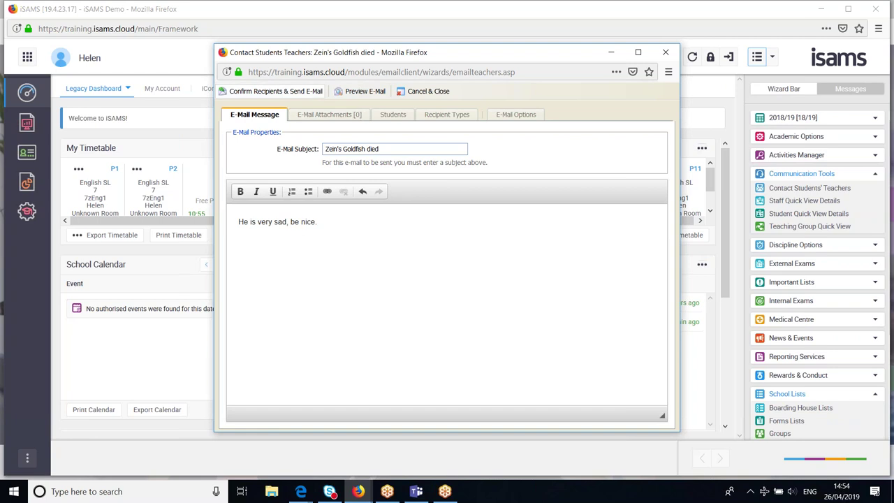
- Add the two Abbott pupils found by searching 'abbo' to the email's student list
click(329, 114)
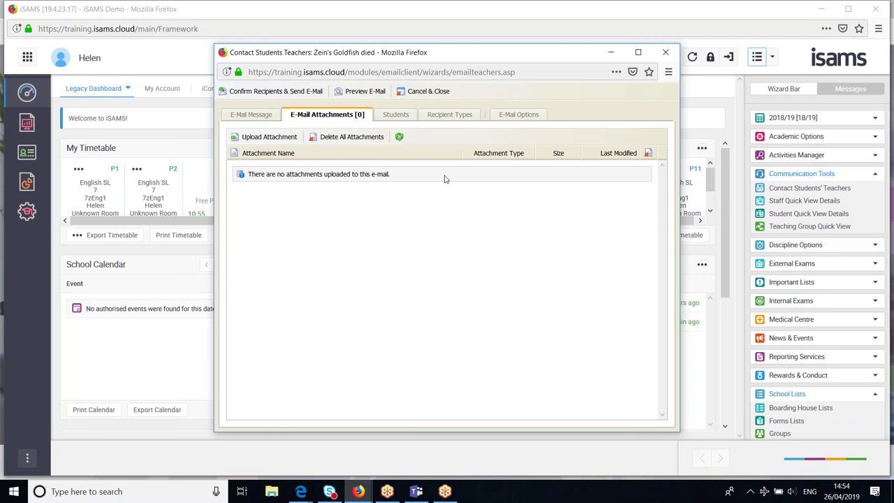
click(402, 116)
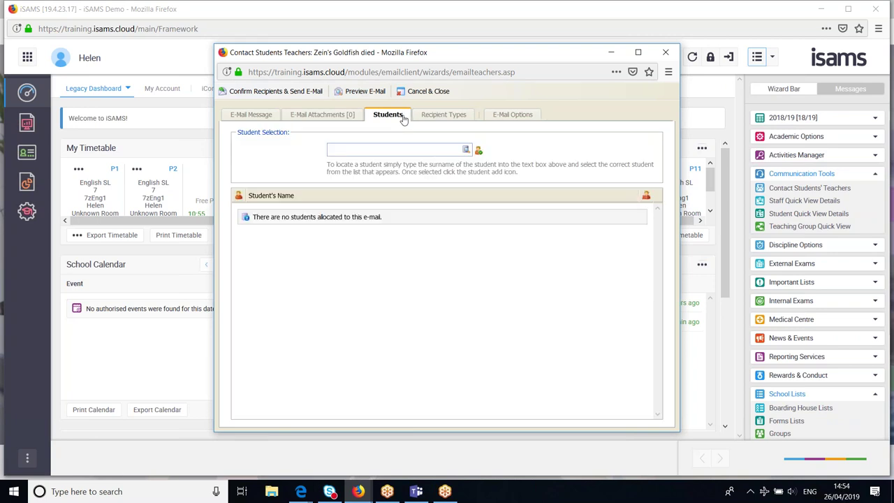
text(abbot)
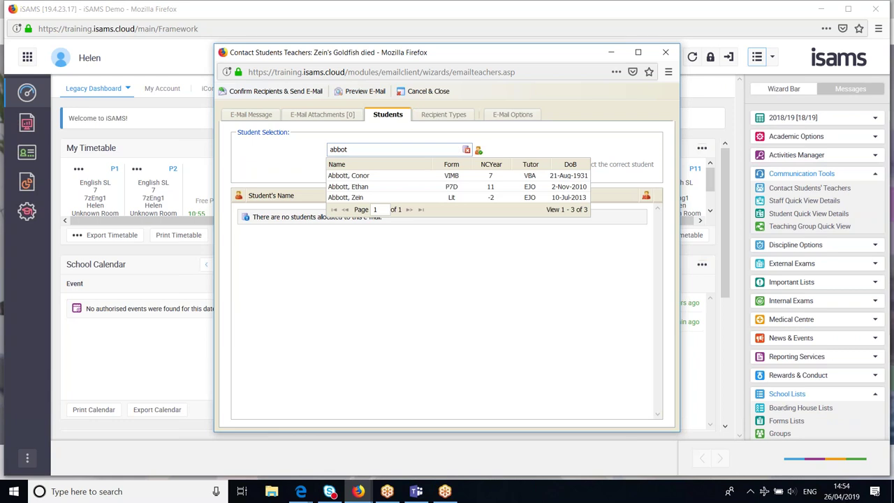
click(349, 197)
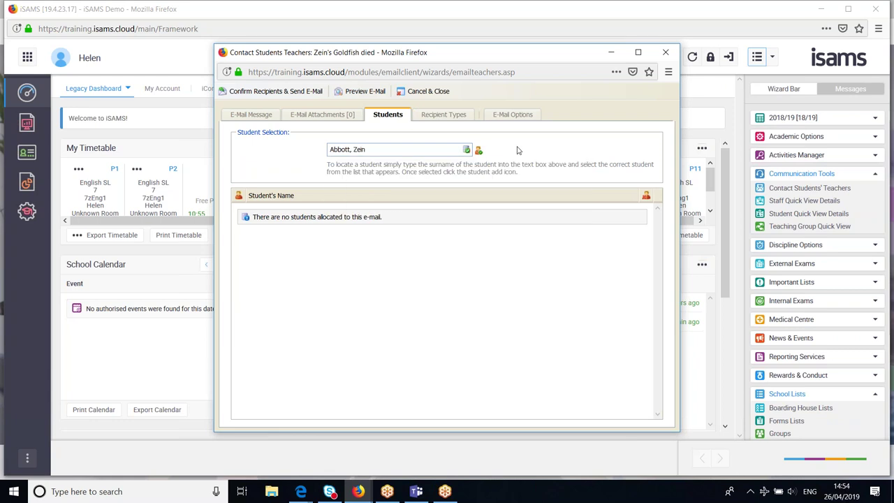
click(479, 151)
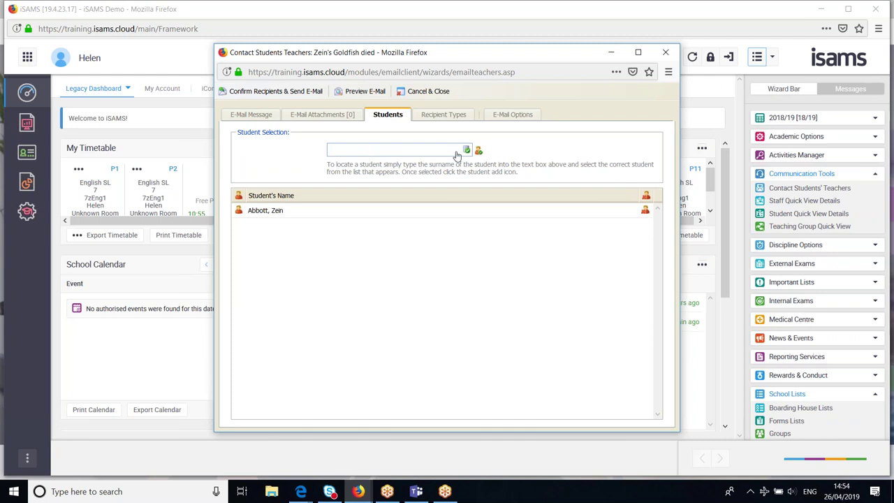
text(abbot)
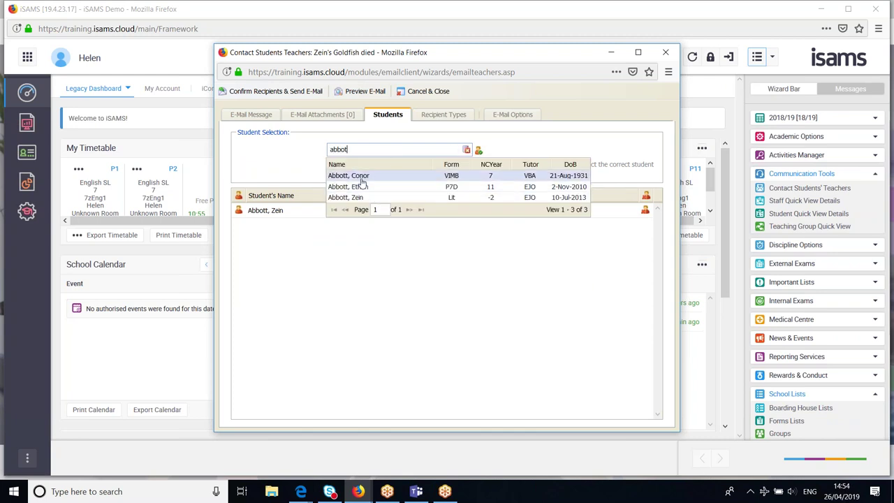
click(363, 187)
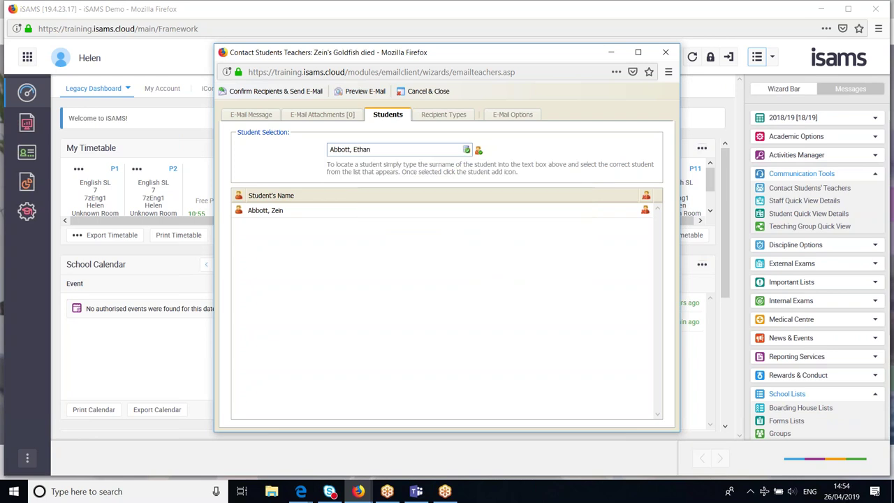
click(479, 152)
click(331, 150)
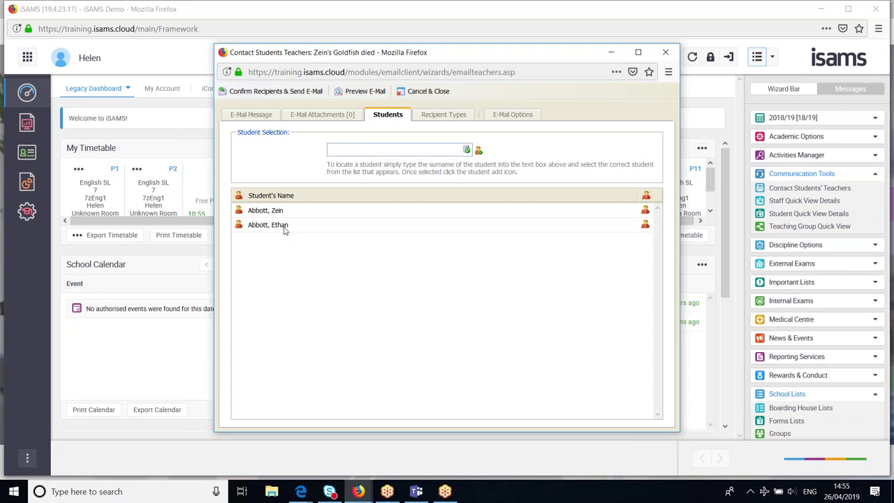
click(445, 118)
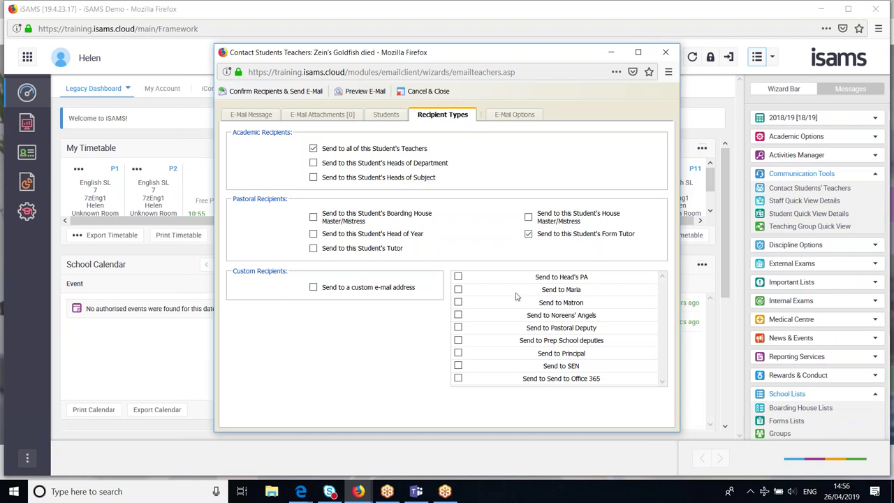
- Review the Academic, Pastoral and Custom recipient types for the email
click(458, 302)
- Check the CC, BCC and priority email options, then move on to confirming recipients
click(513, 119)
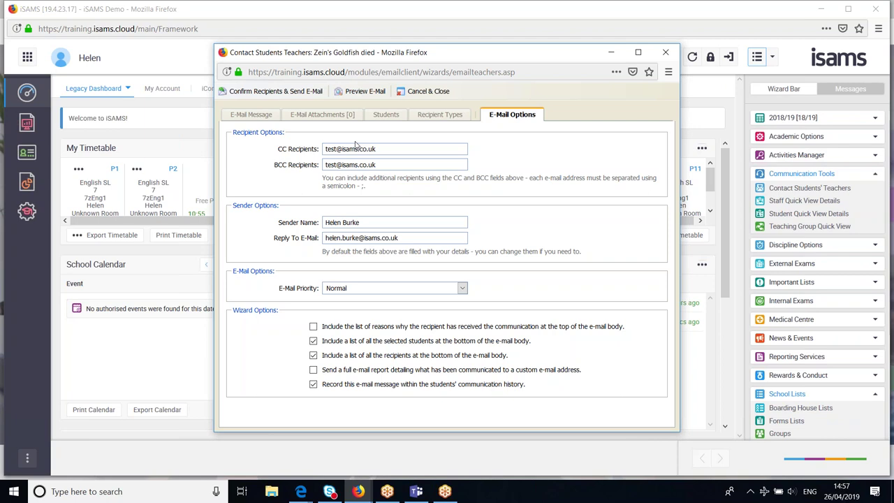
click(252, 95)
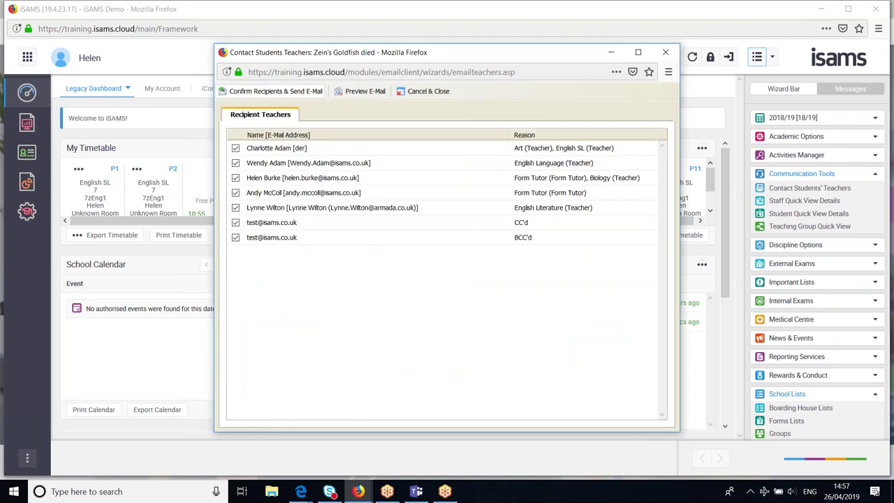
- Exclude the English Literature and Language teachers and the CC and BCC copies, then send the email
click(236, 208)
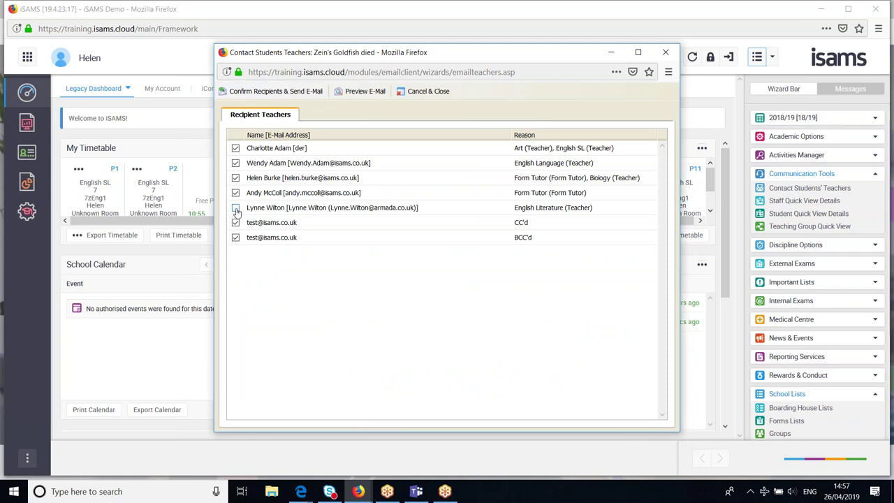
click(235, 162)
click(235, 222)
click(235, 238)
click(288, 96)
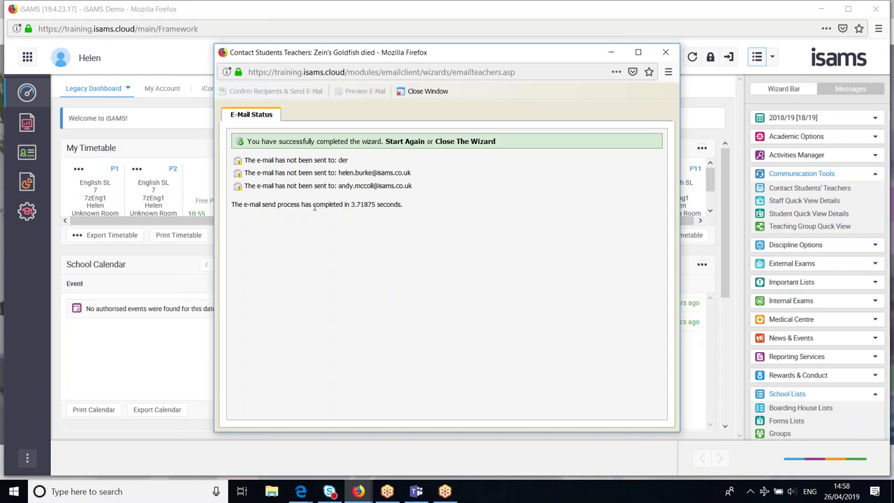
click(664, 54)
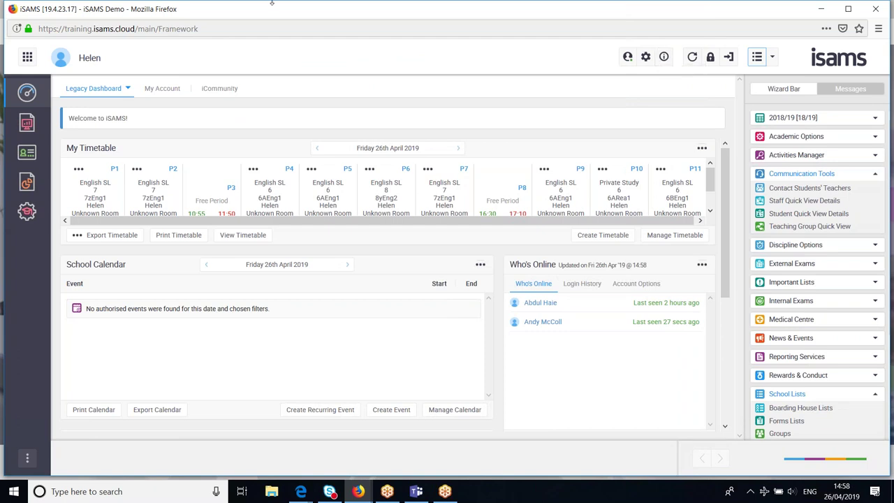
- Collapse the Communication Tools and School Lists sidebar sections and bring up the All Modules list
drag(39, 29, 138, 28)
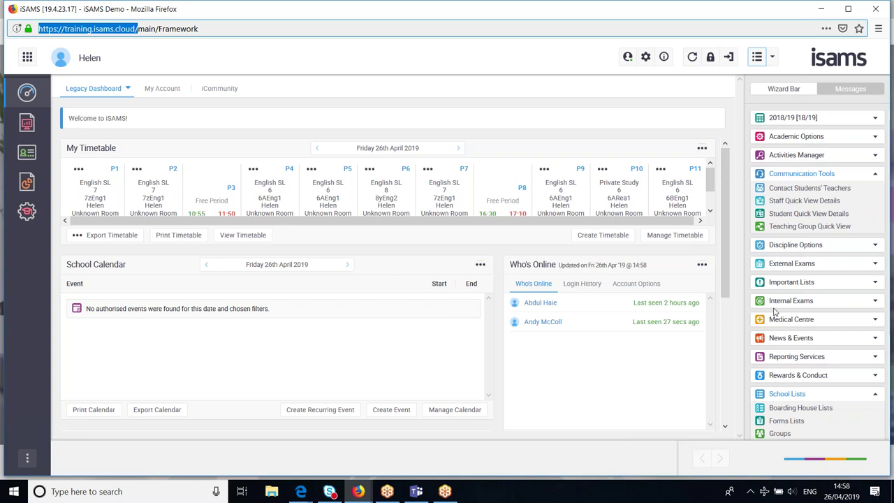
click(803, 173)
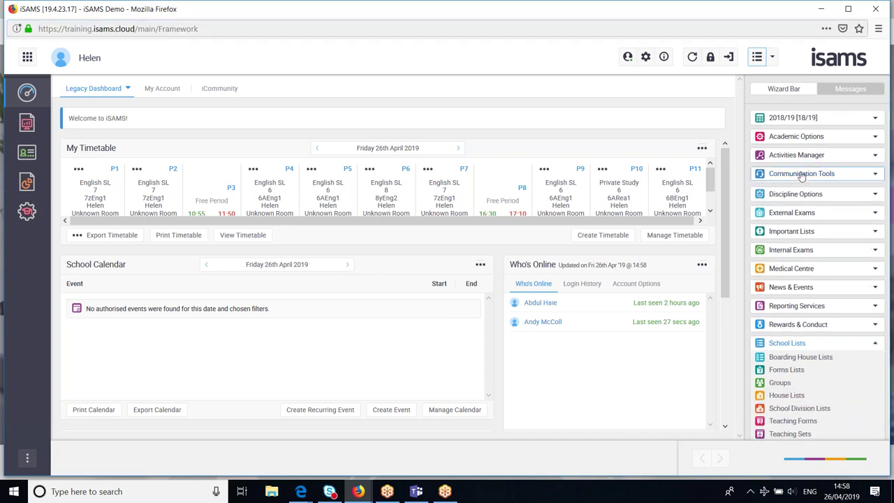
click(788, 341)
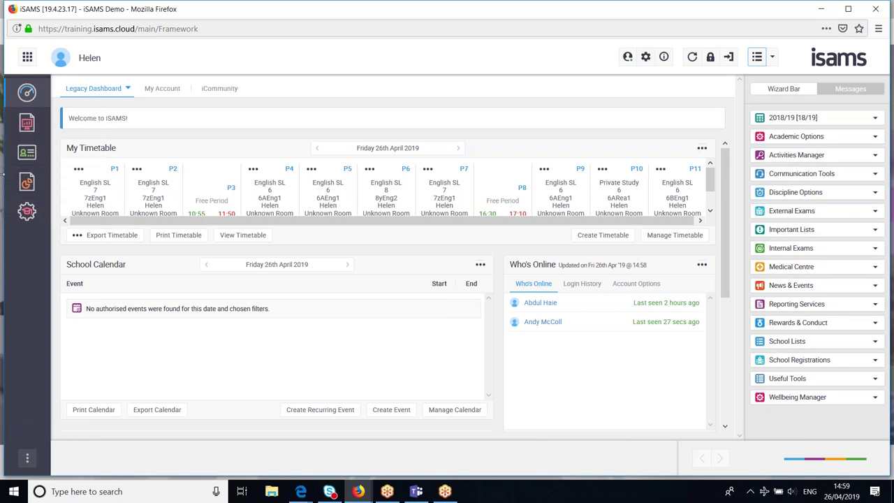
click(27, 58)
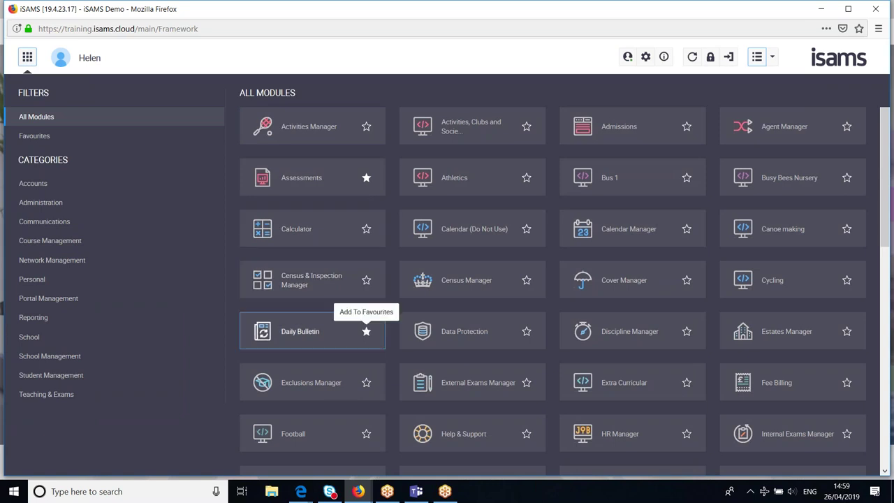
click(27, 58)
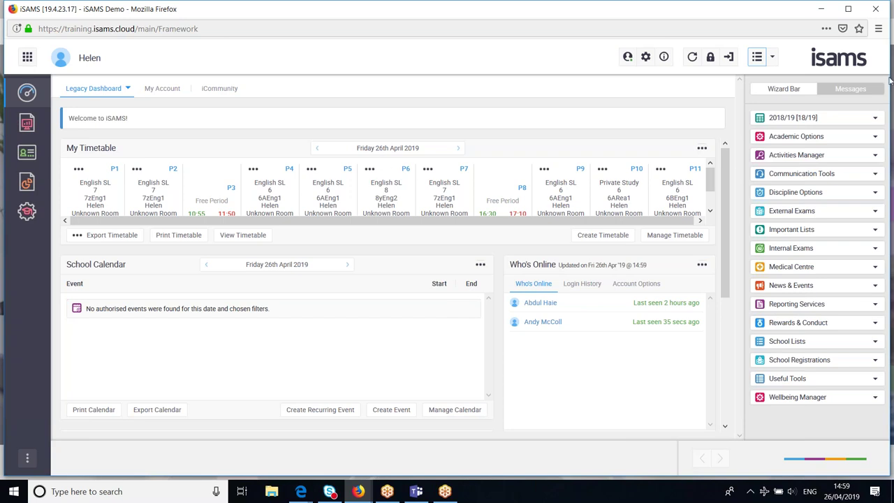
- Start logging out of iSAMS
click(728, 59)
- Log out of iSAMS from the top toolbar and confirm with OK
click(729, 59)
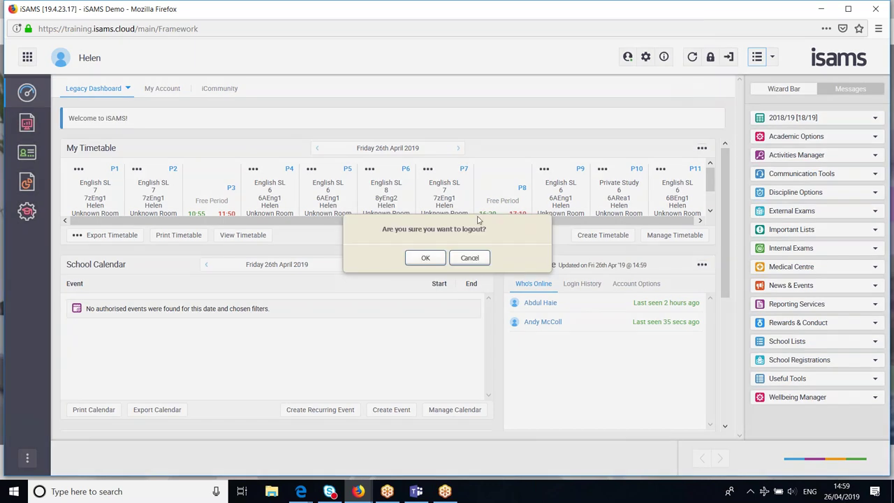
click(423, 258)
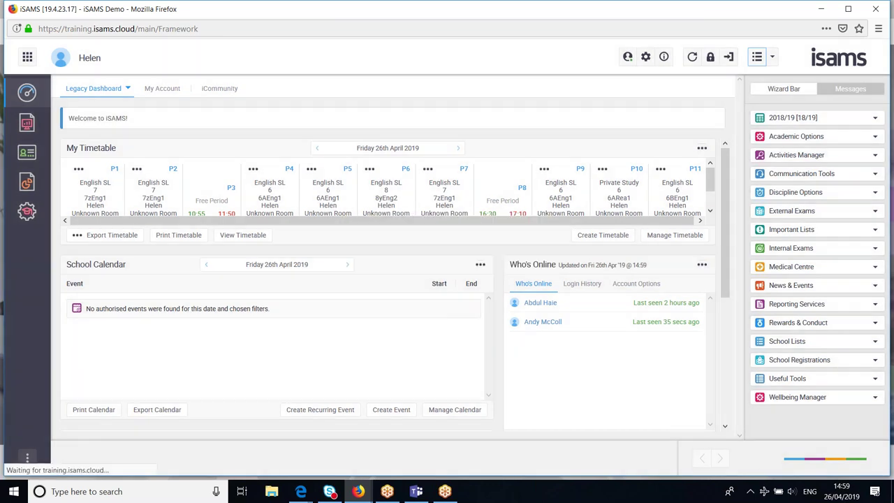